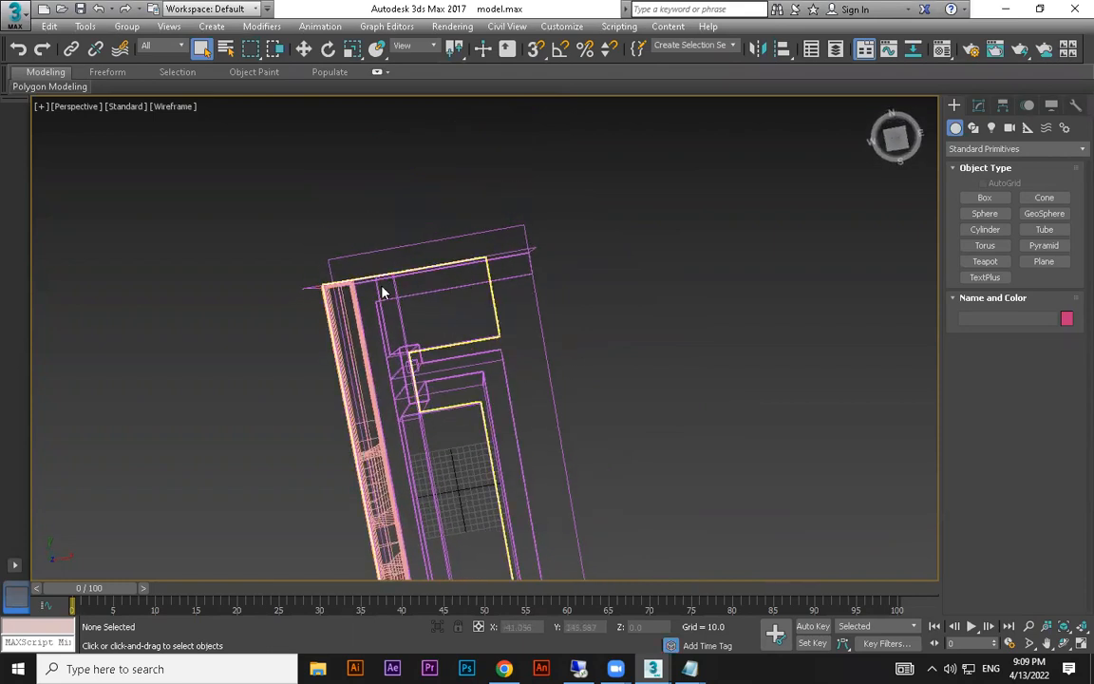
Examine the building model from several angles in wireframe and shaded display, and look through Camera01
{"action": "middle_click_drag", "start_coordinate": [442, 481], "coordinate": [489, 96]}
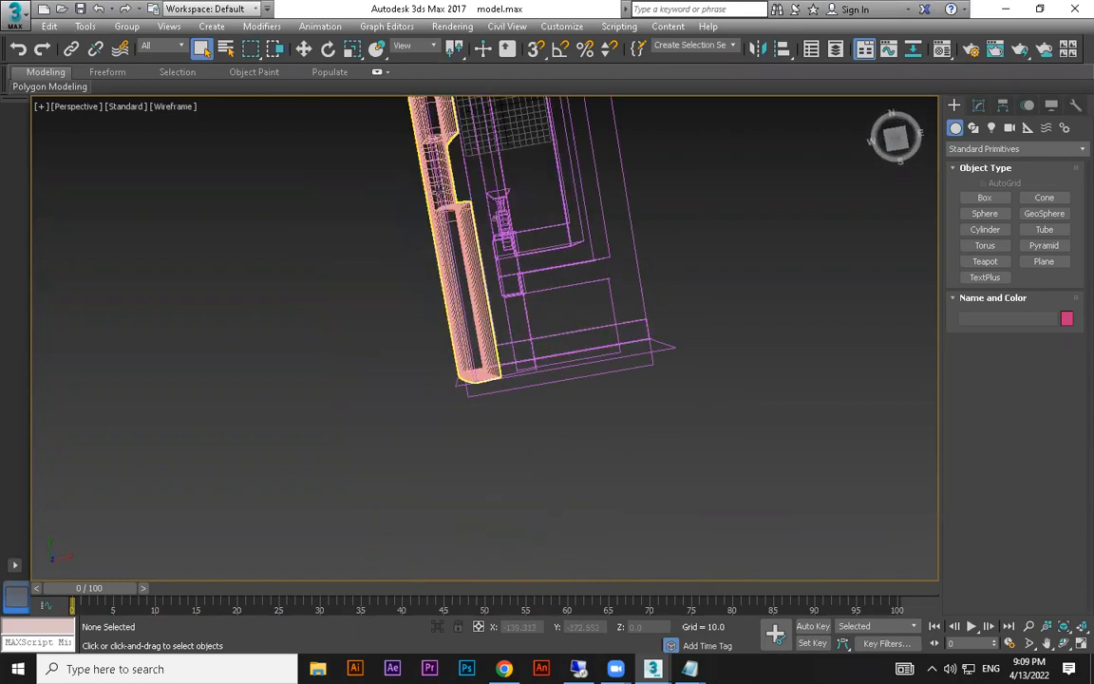
{"action": "middle_click_drag", "start_coordinate": [532, 214], "coordinate": [595, 403]}
{"action": "key", "text": "F3"}
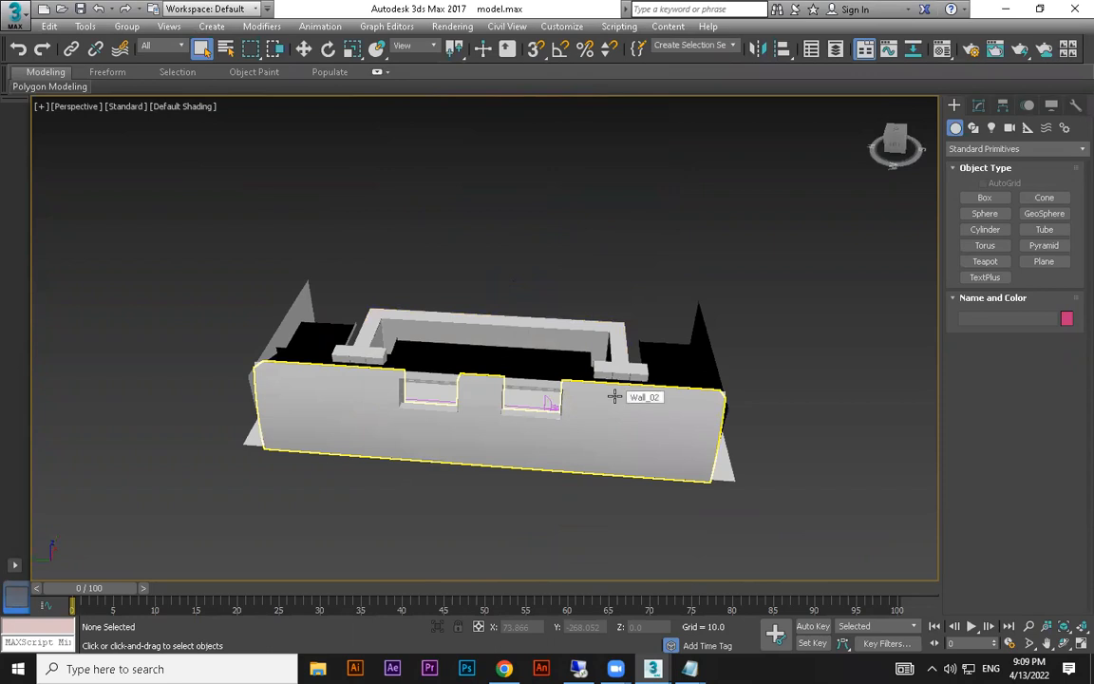
{"action": "key", "text": "c"}
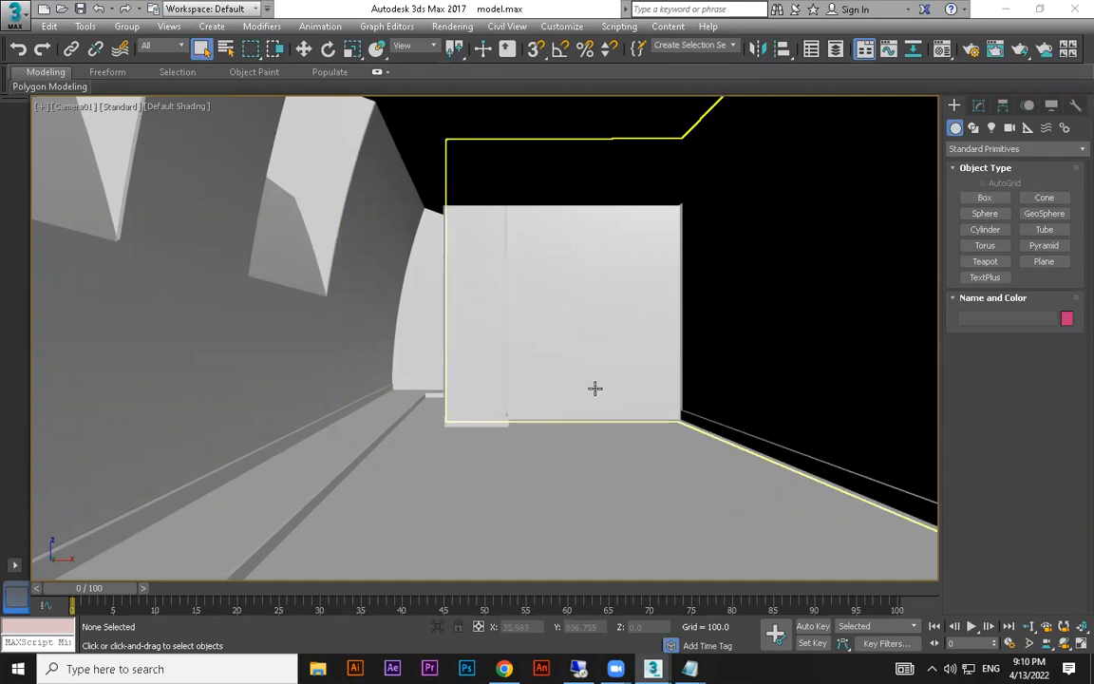
{"action": "key", "text": "p"}
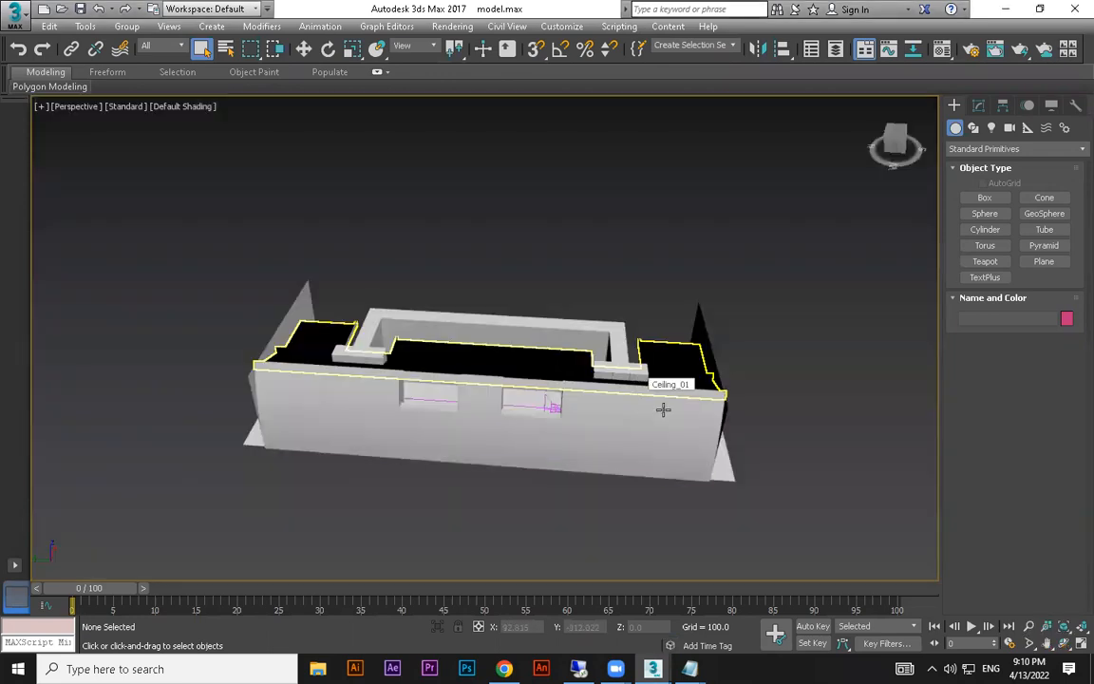
{"action": "scroll", "coordinate": [681, 431], "scroll_direction": "up", "scroll_amount": 3}
{"action": "middle_click_drag", "start_coordinate": [681, 431], "coordinate": [532, 447], "text": "alt"}
{"action": "scroll", "coordinate": [449, 328], "scroll_direction": "up", "scroll_amount": 4}
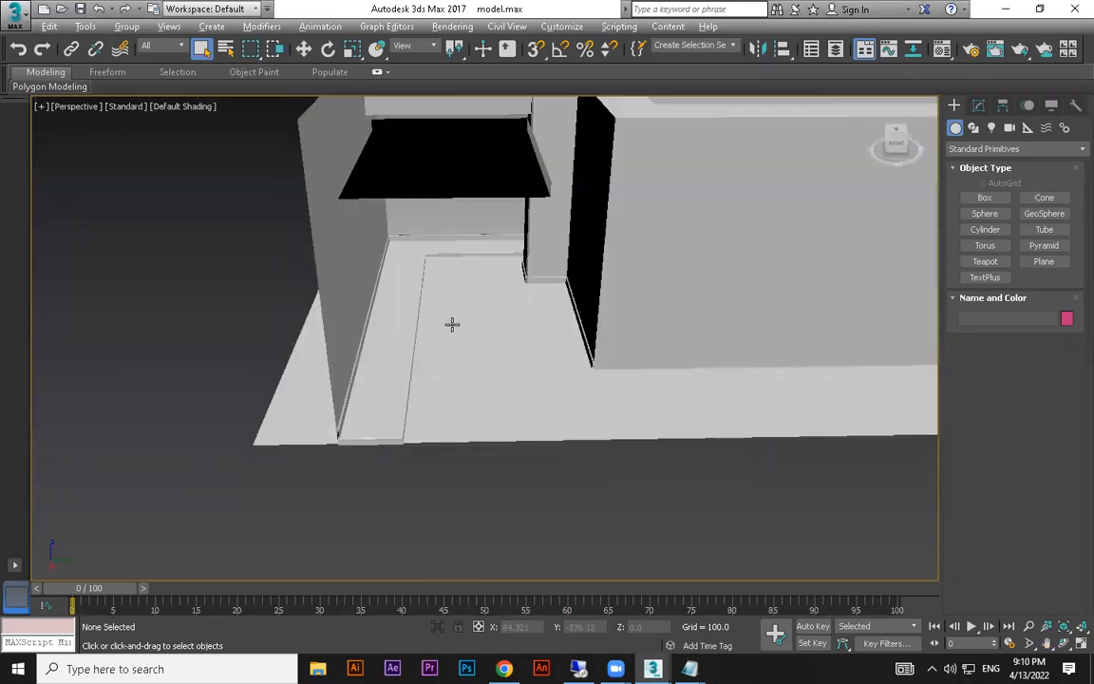
{"action": "middle_click_drag", "start_coordinate": [449, 328], "coordinate": [461, 315], "text": "alt"}
{"action": "scroll", "coordinate": [692, 350], "scroll_direction": "down", "scroll_amount": 5}
{"action": "middle_click_drag", "start_coordinate": [585, 411], "coordinate": [277, 381]}
{"action": "scroll", "coordinate": [277, 381], "scroll_direction": "up", "scroll_amount": 3}
{"action": "scroll", "coordinate": [261, 401], "scroll_direction": "down", "scroll_amount": 5}
{"action": "middle_click_drag", "start_coordinate": [202, 433], "coordinate": [482, 401], "text": "alt"}
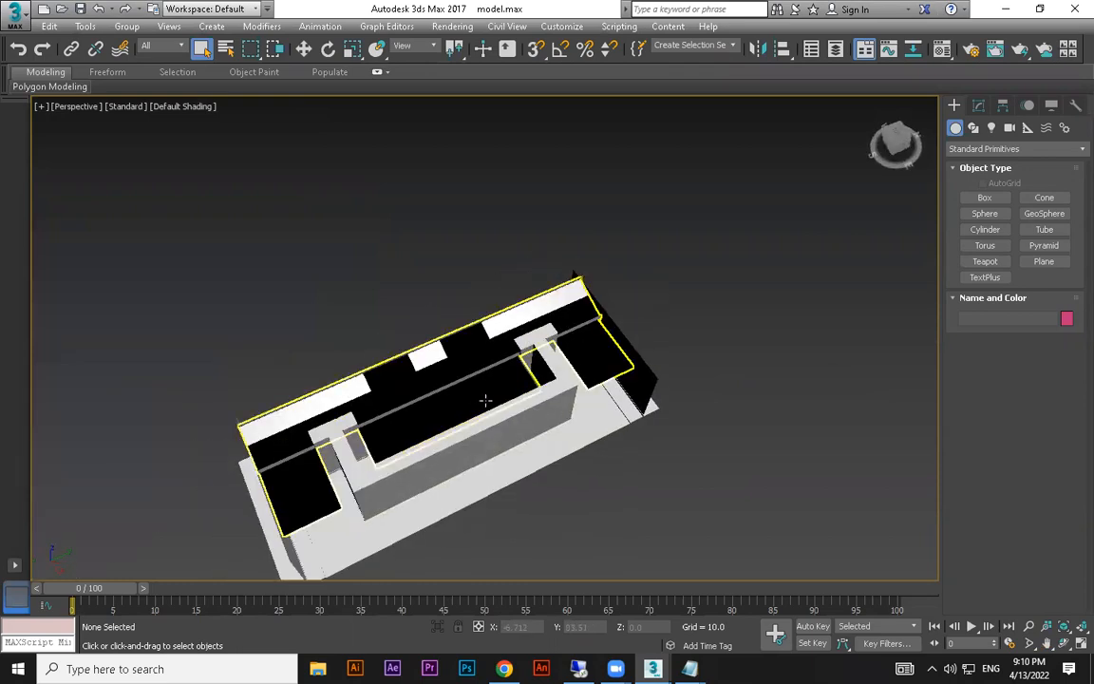
{"action": "key", "text": "F3"}
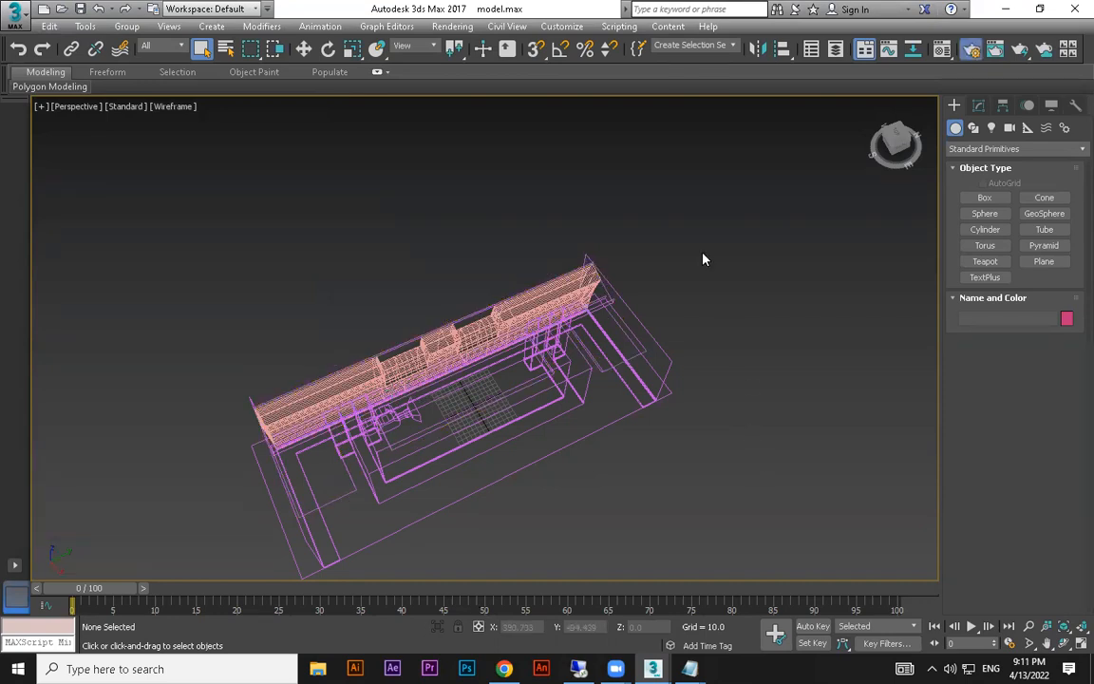
Expand the V-Ray Environment settings in the render setup and switch the viewport to the Camera01 view
{"action": "key", "text": "F10"}
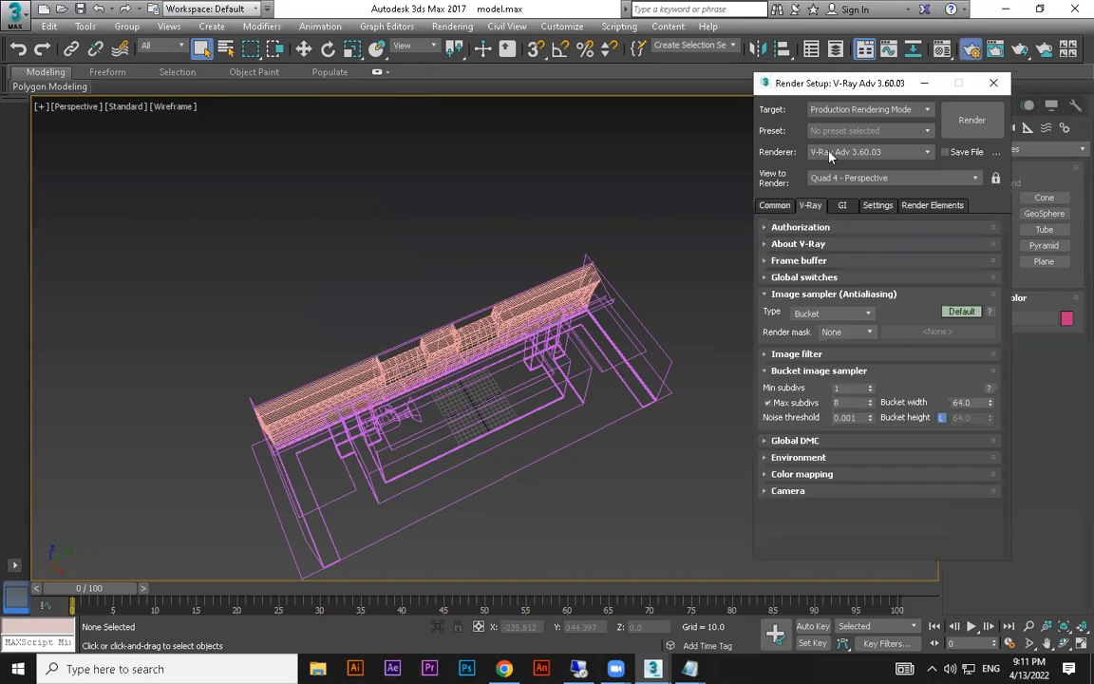
{"action": "left_click", "coordinate": [807, 457]}
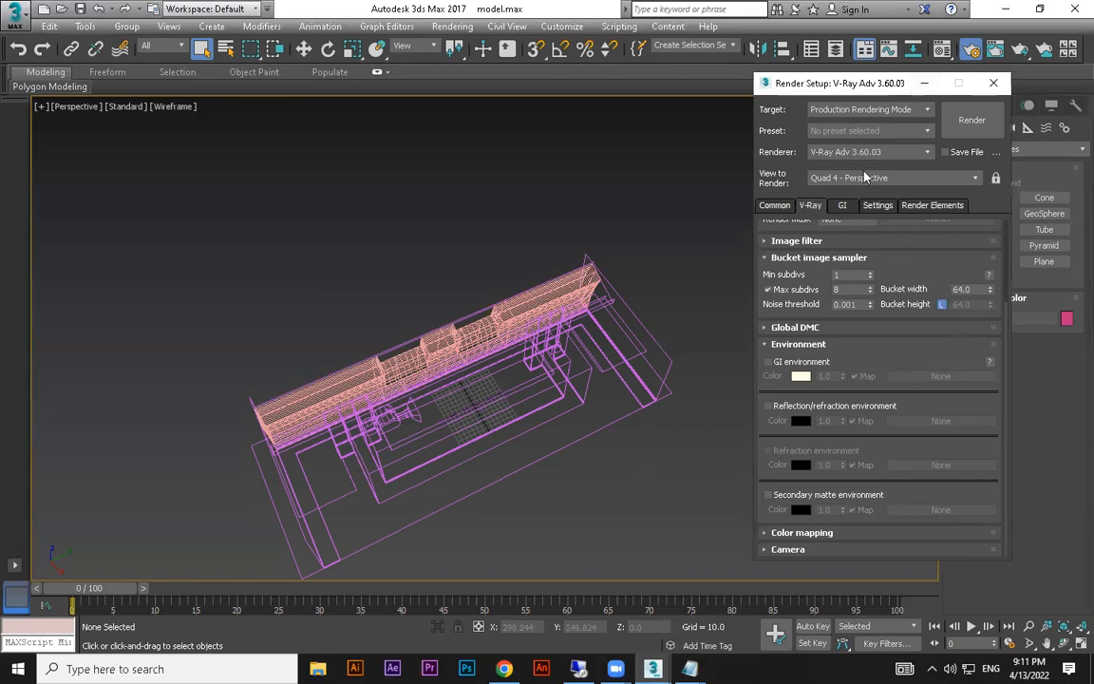
{"action": "left_click", "coordinate": [921, 84]}
{"action": "key", "text": "c"}
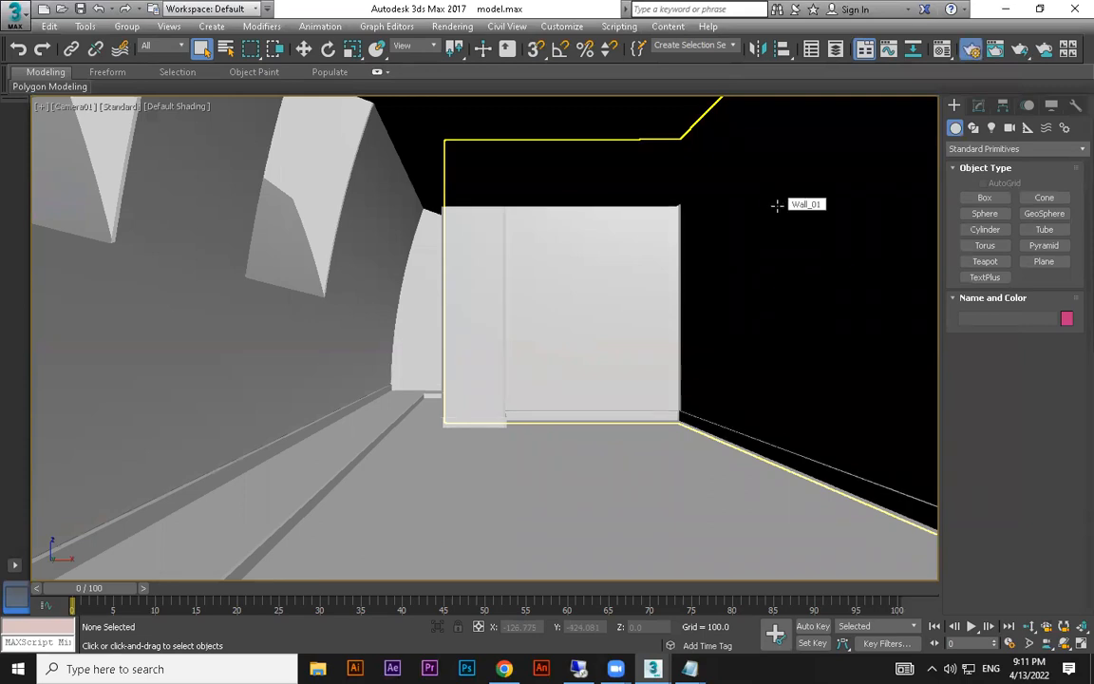
Review the global illumination, irradiance map and common settings in the V-Ray render setup
{"action": "key", "text": "F10"}
{"action": "left_click", "coordinate": [842, 205]}
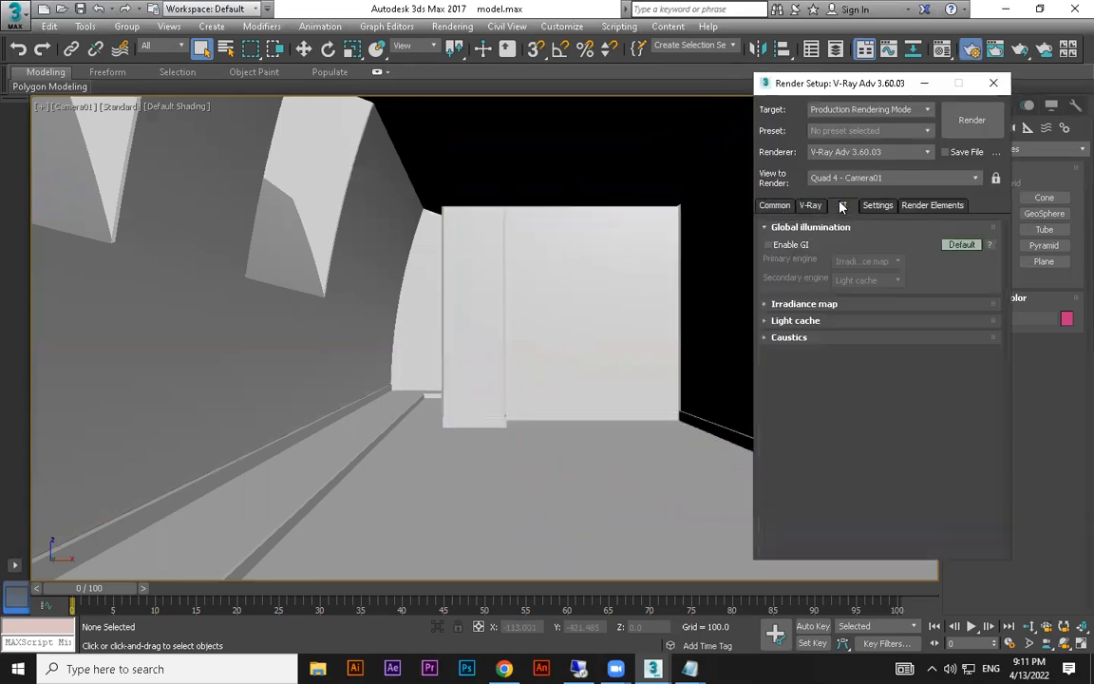
{"action": "left_click", "coordinate": [803, 304]}
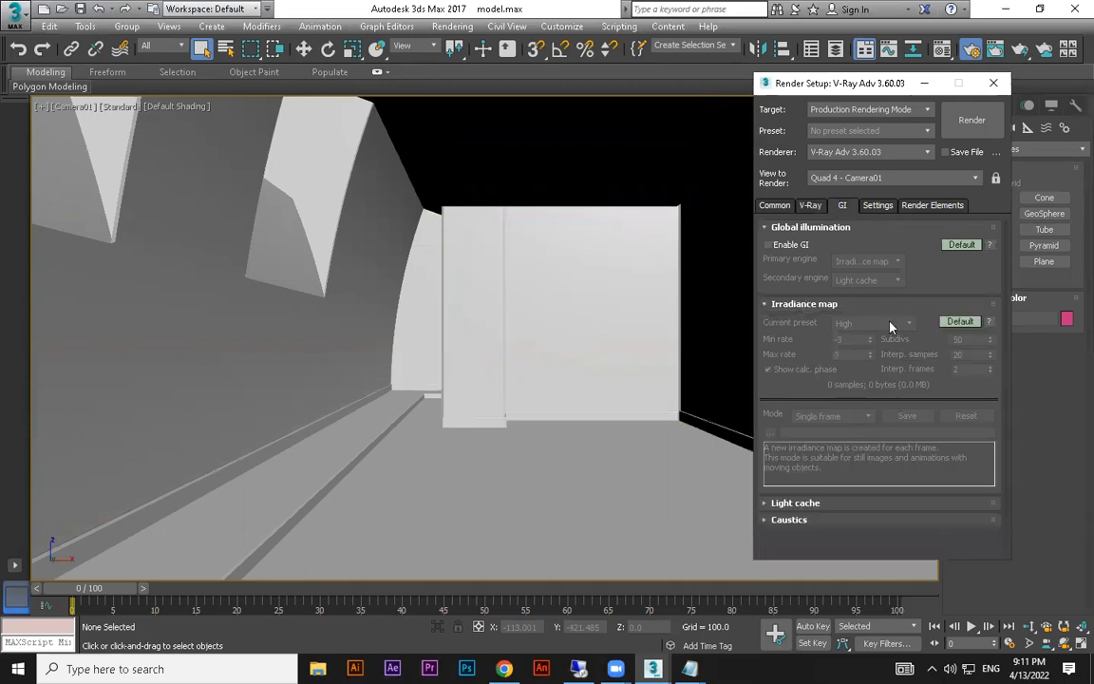
{"action": "left_click", "coordinate": [810, 205]}
{"action": "left_click", "coordinate": [774, 206]}
{"action": "left_click", "coordinate": [993, 83]}
Select all objects in the scene and assign them the 01 - Default material
{"action": "key", "text": "ctrl+a"}
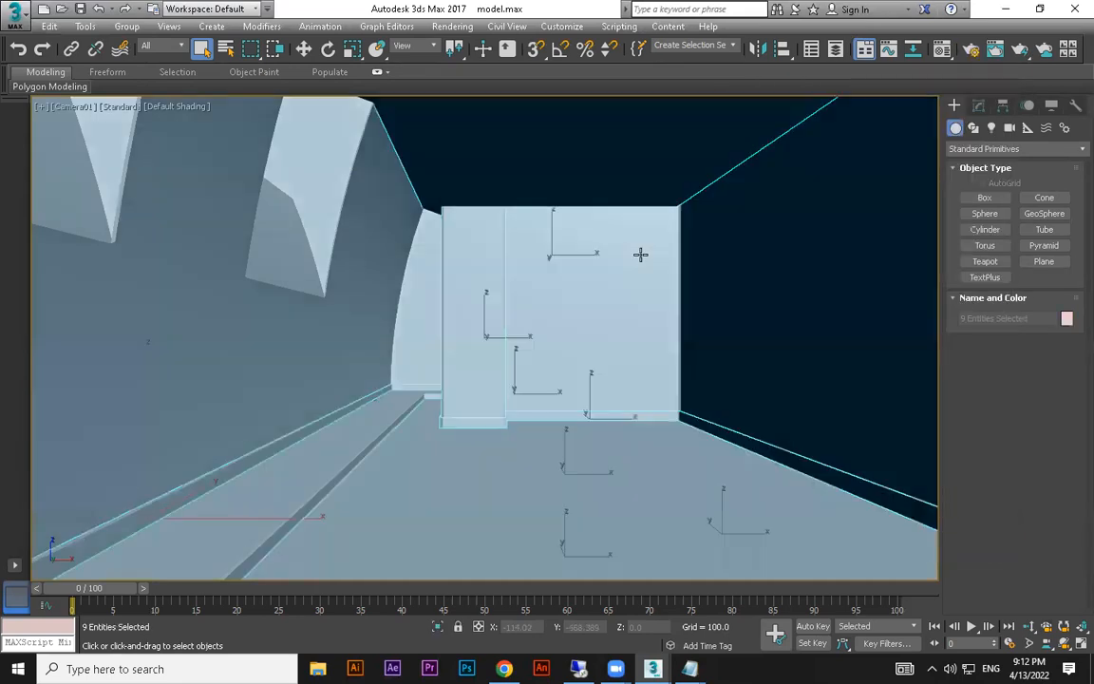
{"action": "key", "text": "m"}
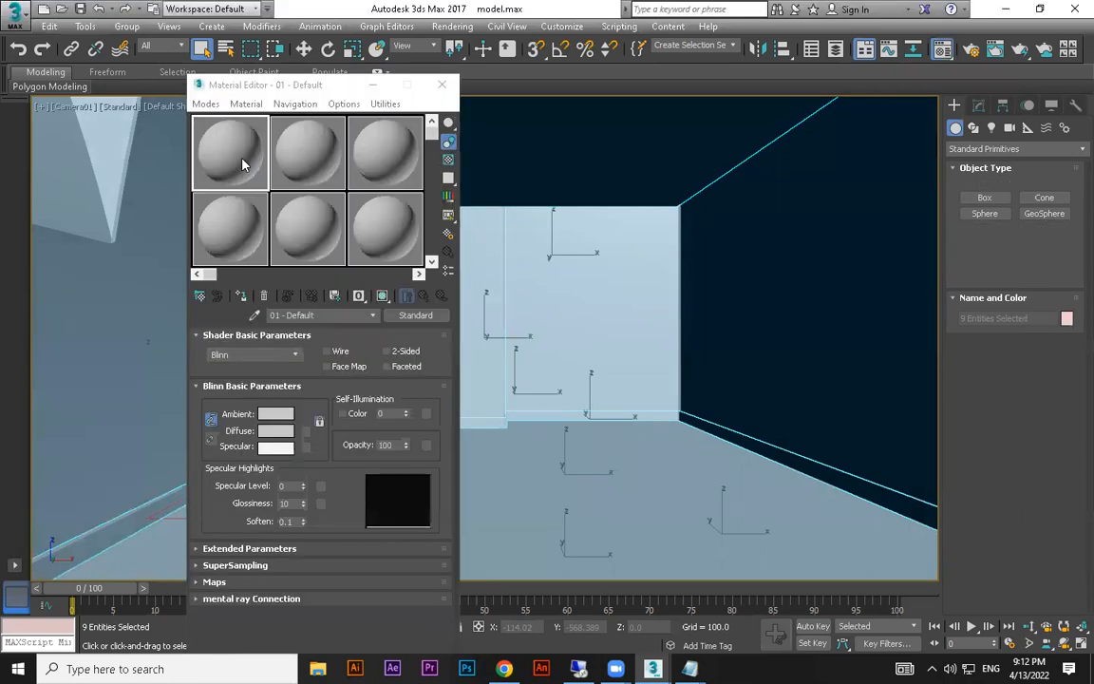
{"action": "left_click", "coordinate": [245, 297]}
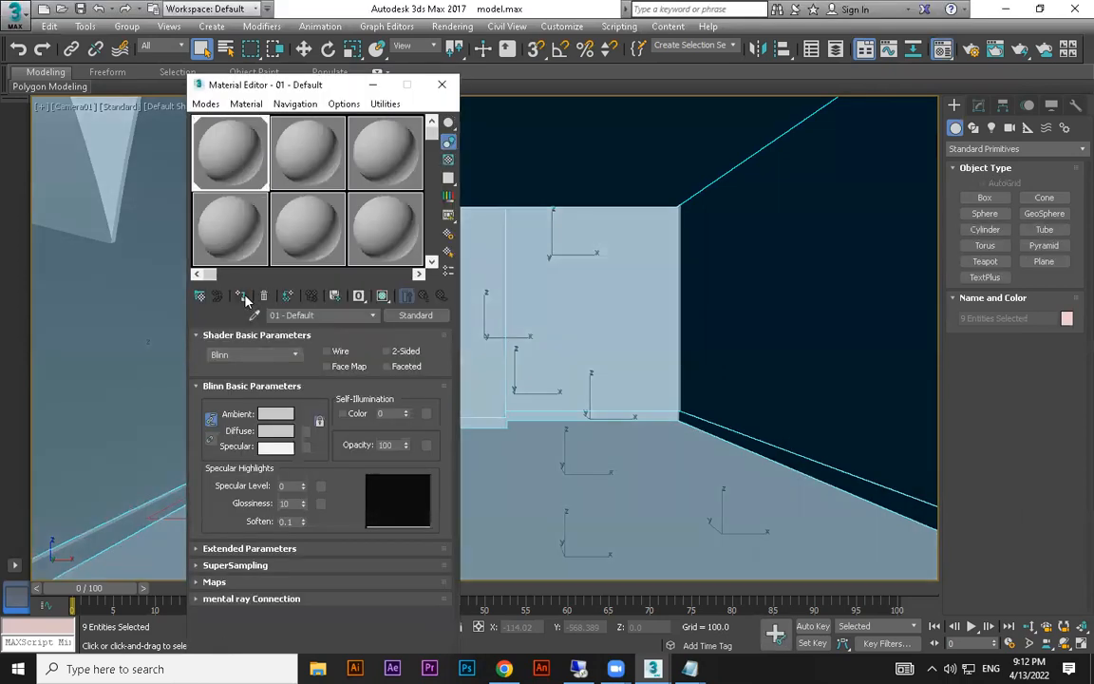
Change the type of the 01 - Default material from Standard to VRayMtl
{"action": "left_click", "coordinate": [430, 315]}
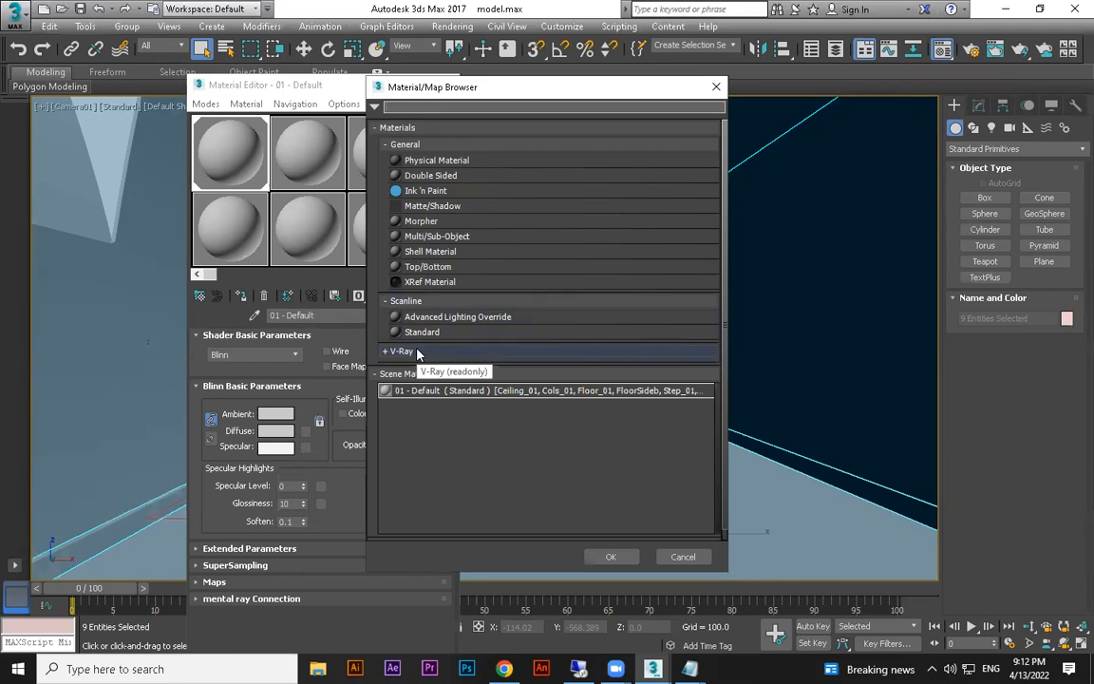
{"action": "left_click", "coordinate": [385, 352]}
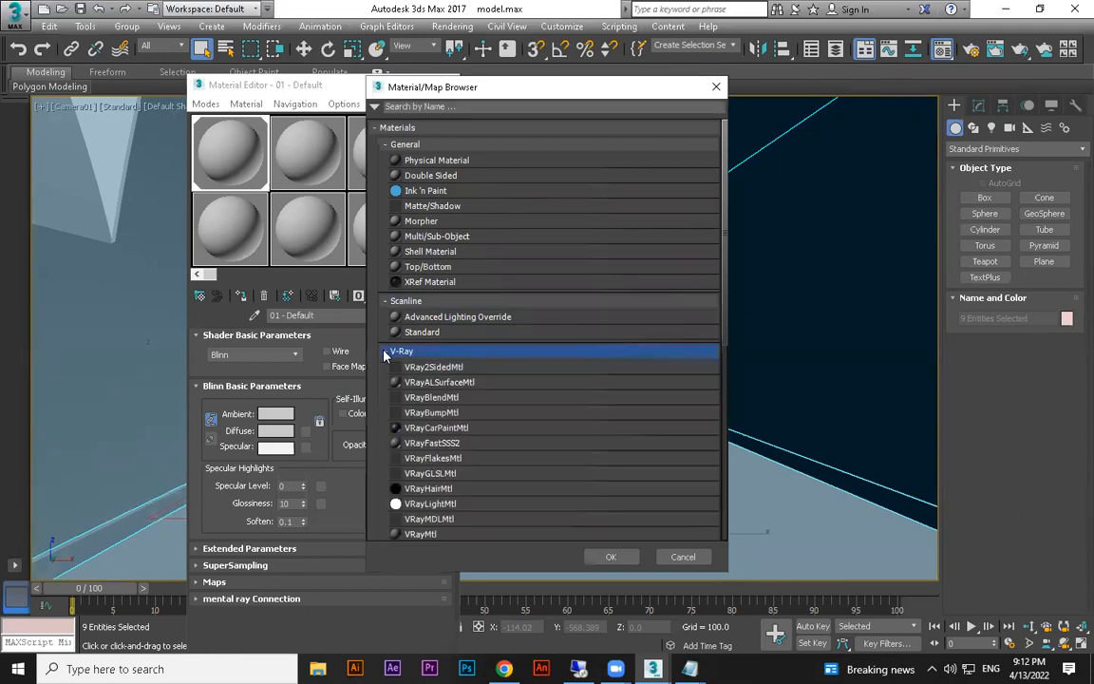
{"action": "scroll", "coordinate": [387, 371], "scroll_direction": "down", "scroll_amount": 2}
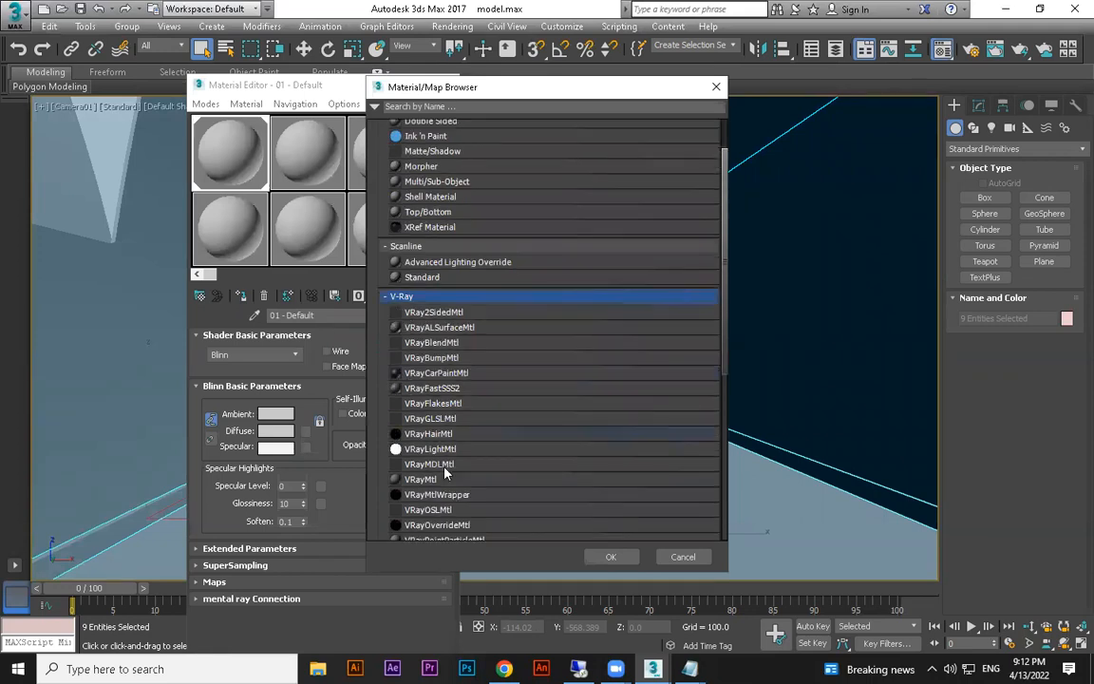
{"action": "left_click", "coordinate": [434, 461]}
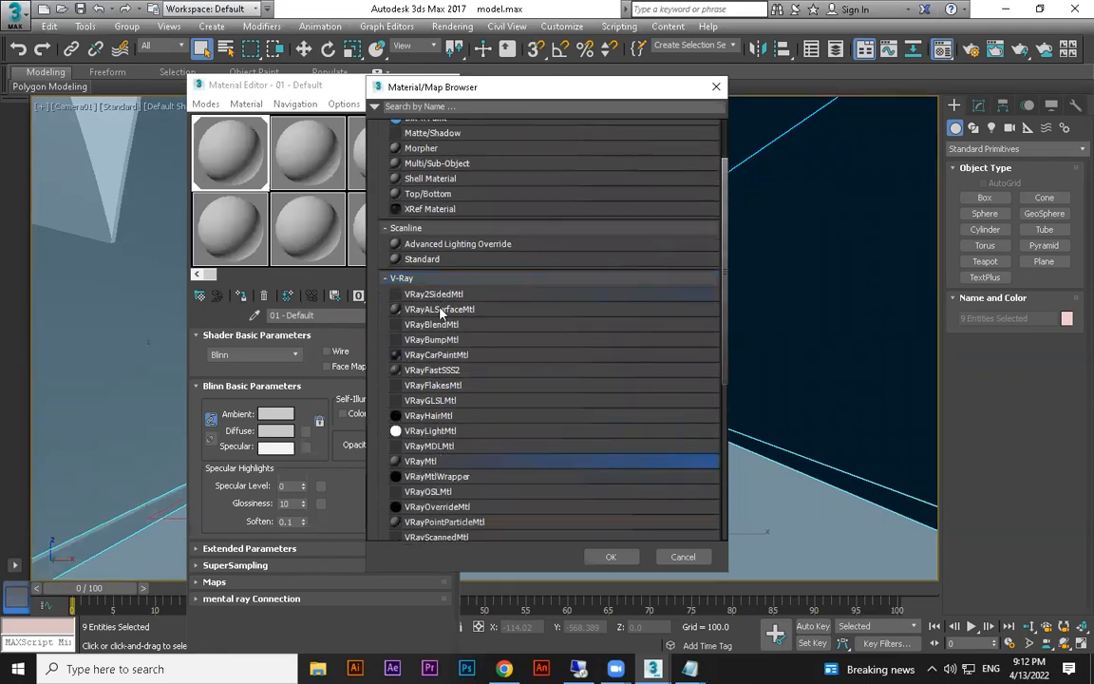
{"action": "scroll", "coordinate": [430, 464], "scroll_direction": "down", "scroll_amount": 2}
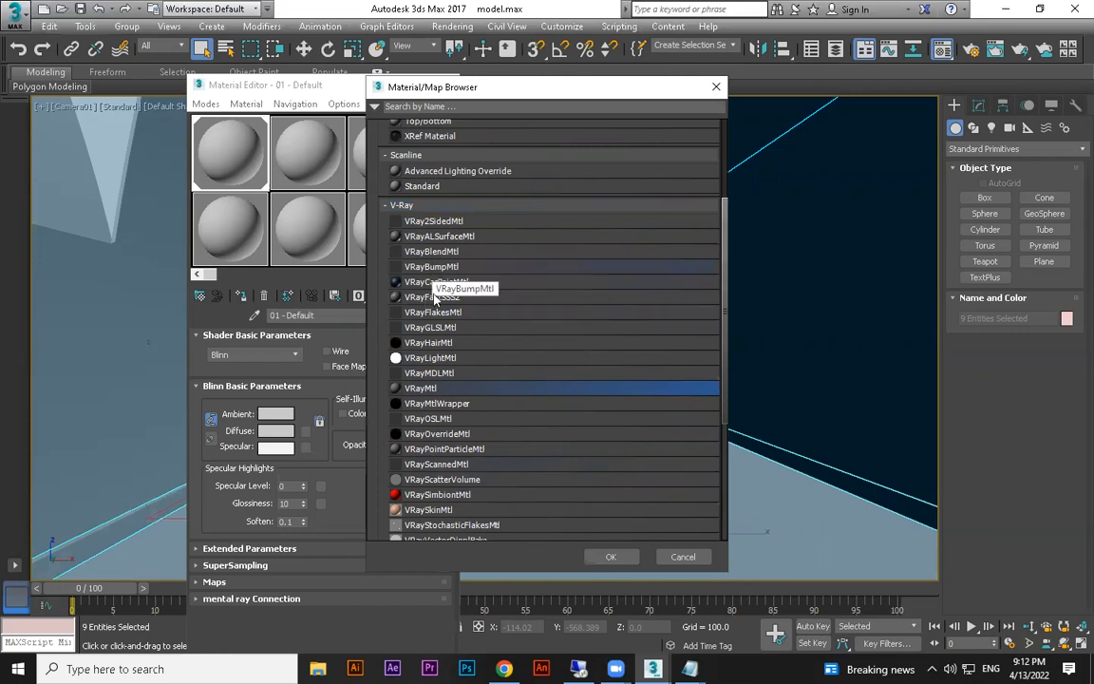
{"action": "scroll", "coordinate": [440, 415], "scroll_direction": "down", "scroll_amount": 2}
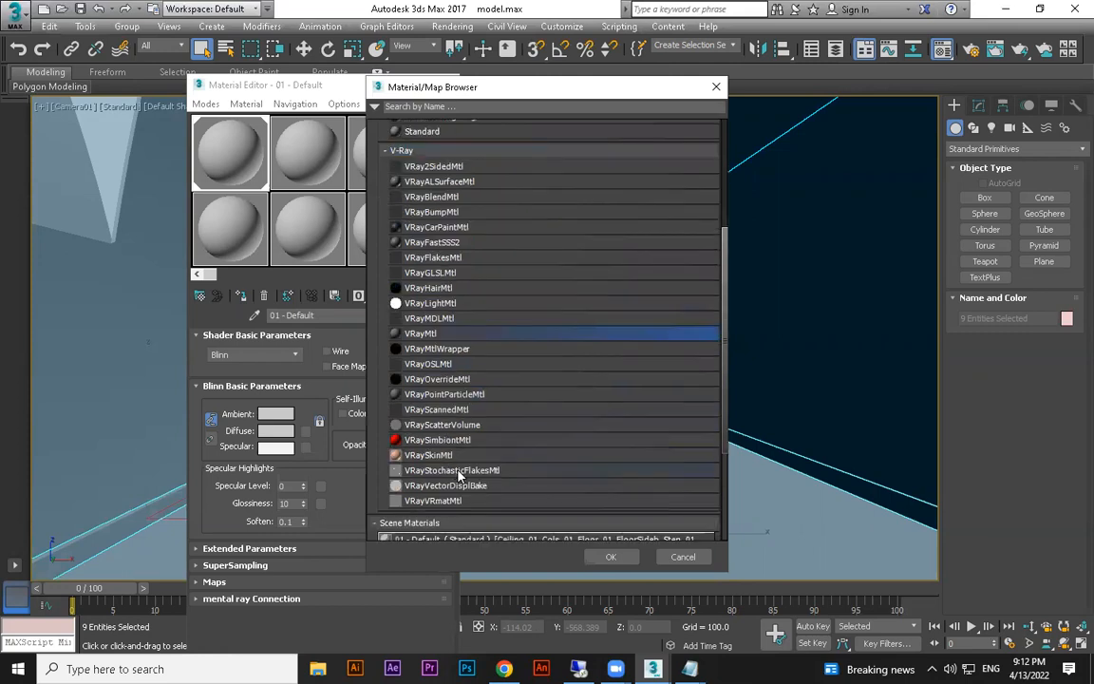
{"action": "scroll", "coordinate": [432, 342], "scroll_direction": "up", "scroll_amount": 1}
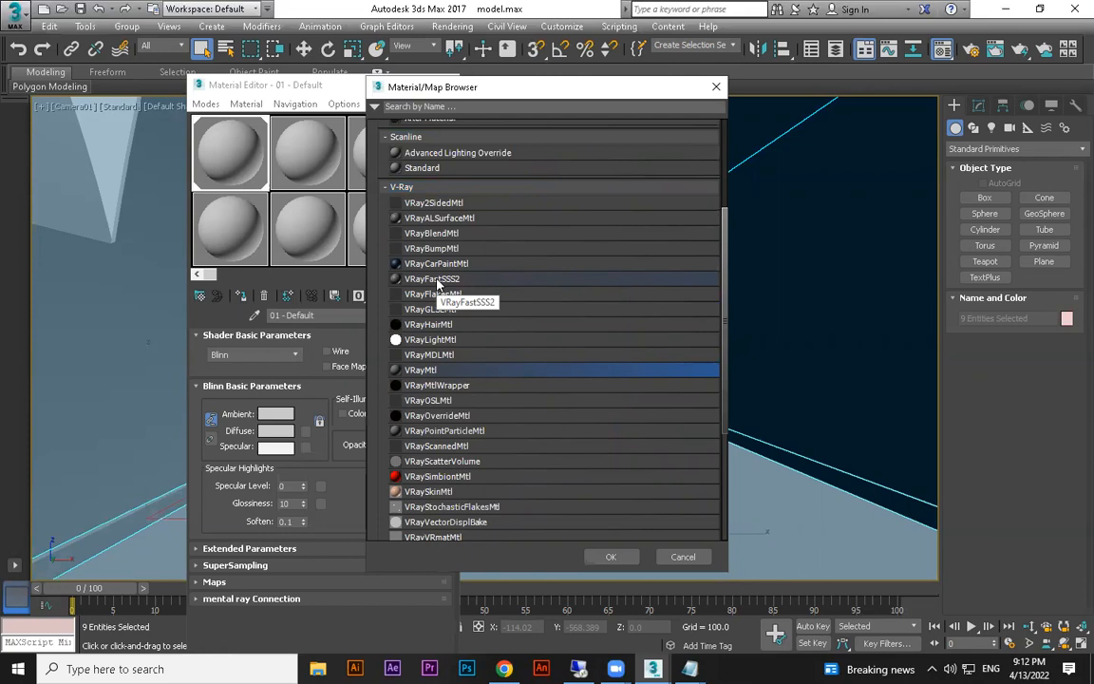
{"action": "double_click", "coordinate": [437, 370]}
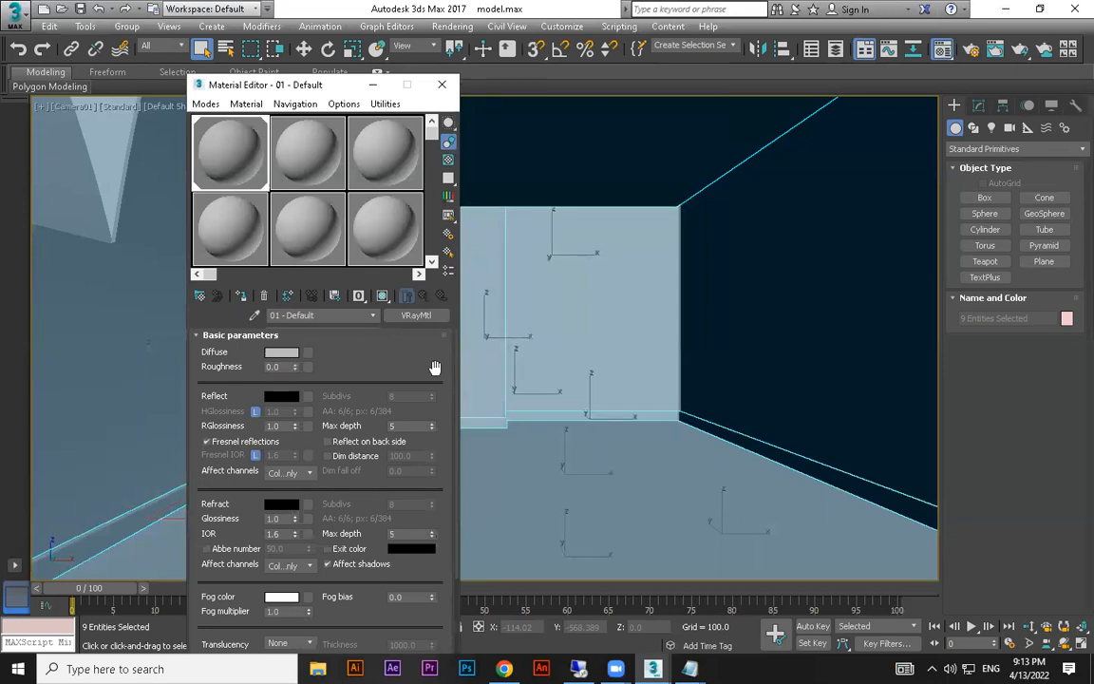
Set the VRayMtl's diffuse color to grey with red, green and blue at 102
{"action": "left_click", "coordinate": [286, 354]}
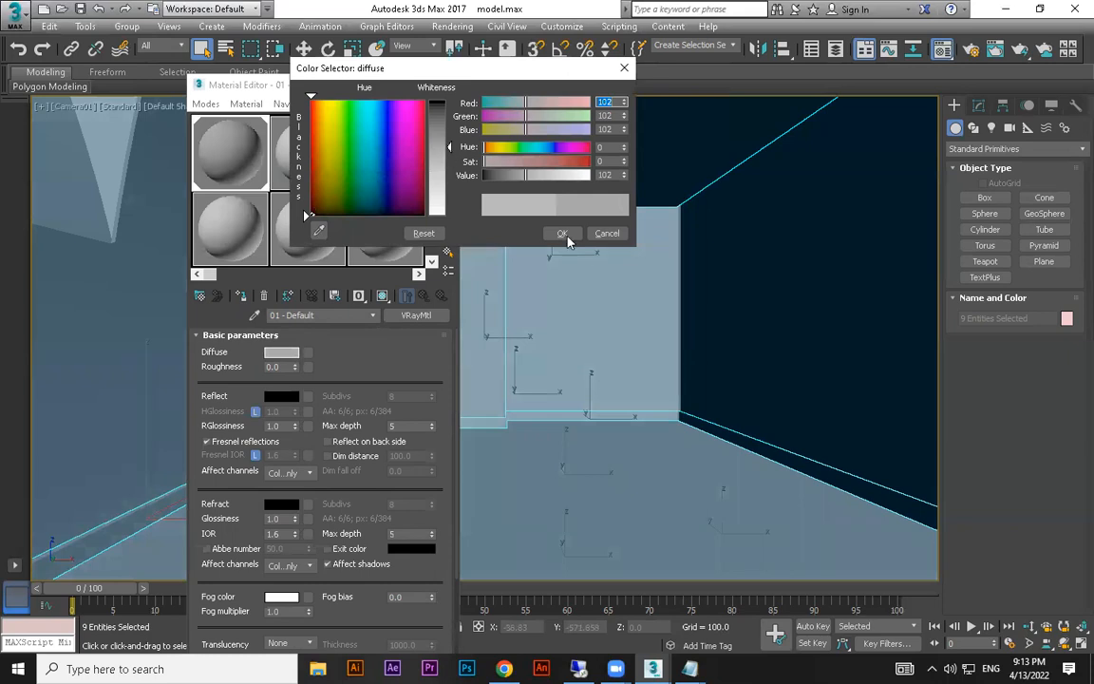
{"action": "left_click", "coordinate": [562, 232]}
{"action": "left_click", "coordinate": [441, 85]}
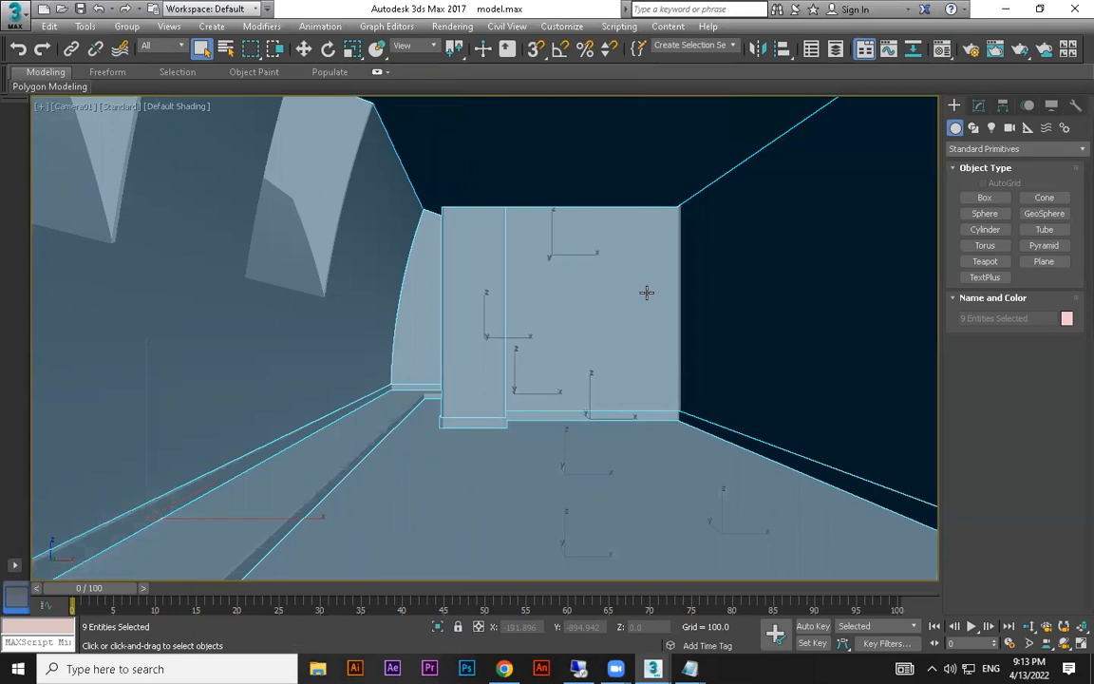
{"action": "key", "text": "m"}
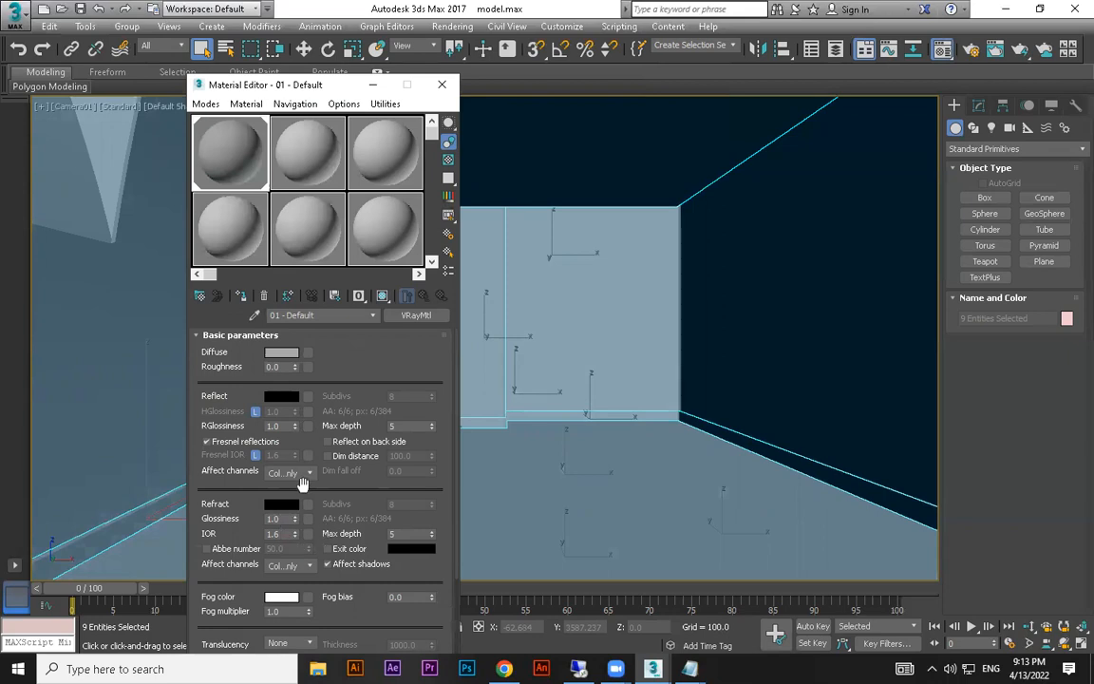
{"action": "left_click", "coordinate": [442, 85]}
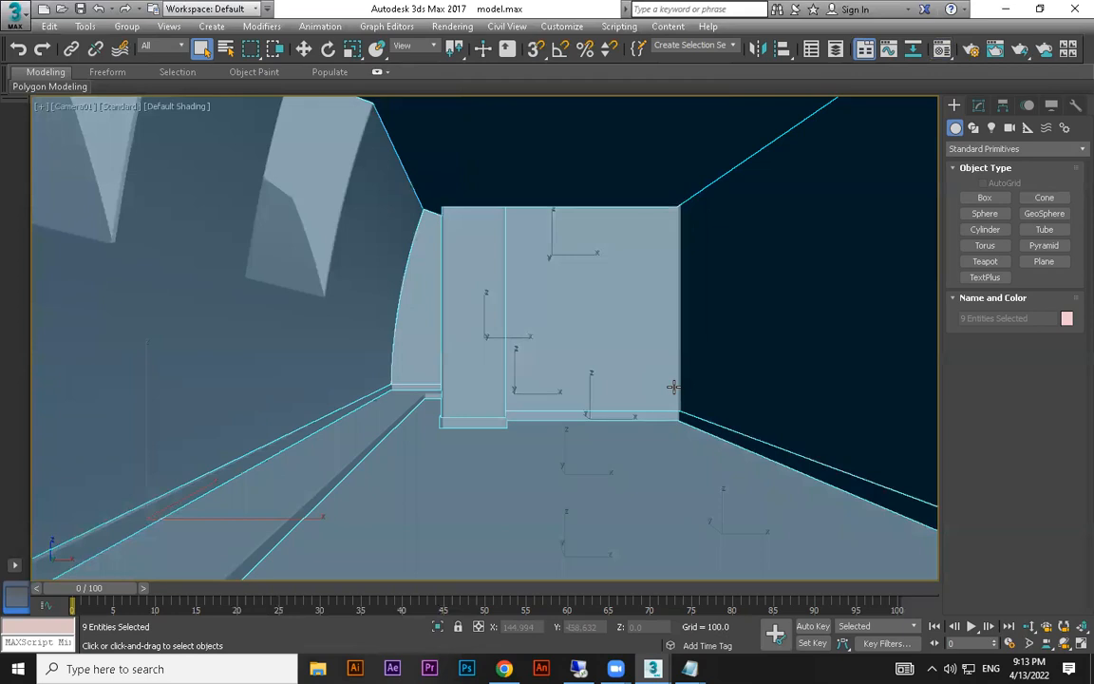
Render a test image of the Camera01 view and close the render result and V-Ray messages
{"action": "key", "text": "shift+q"}
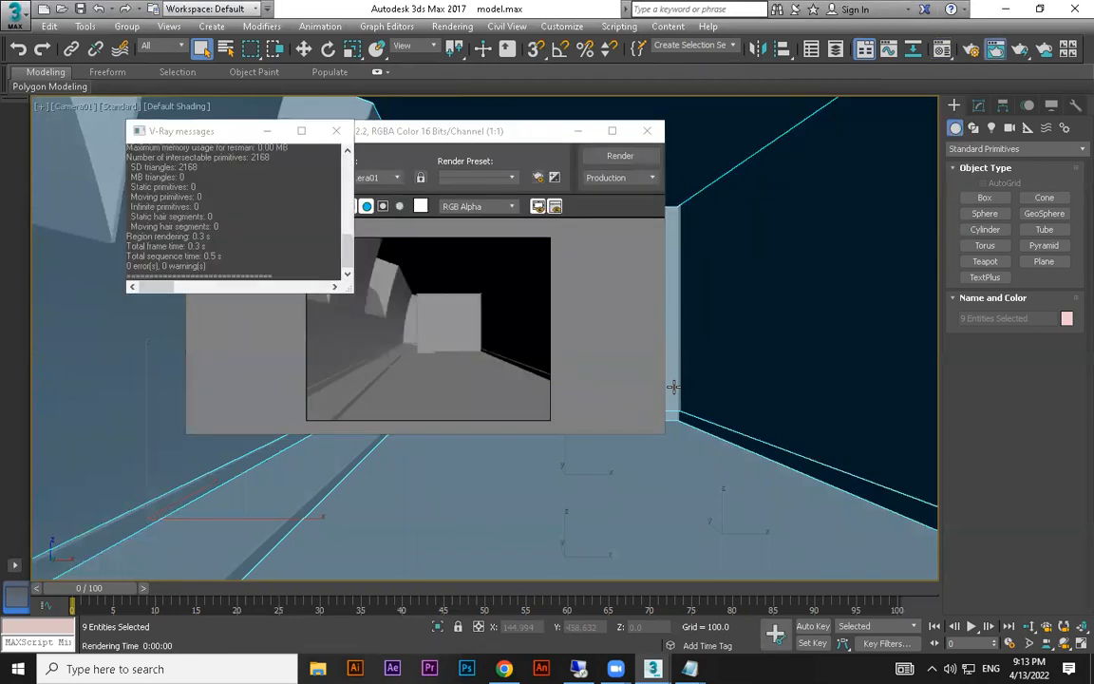
{"action": "left_click", "coordinate": [335, 130]}
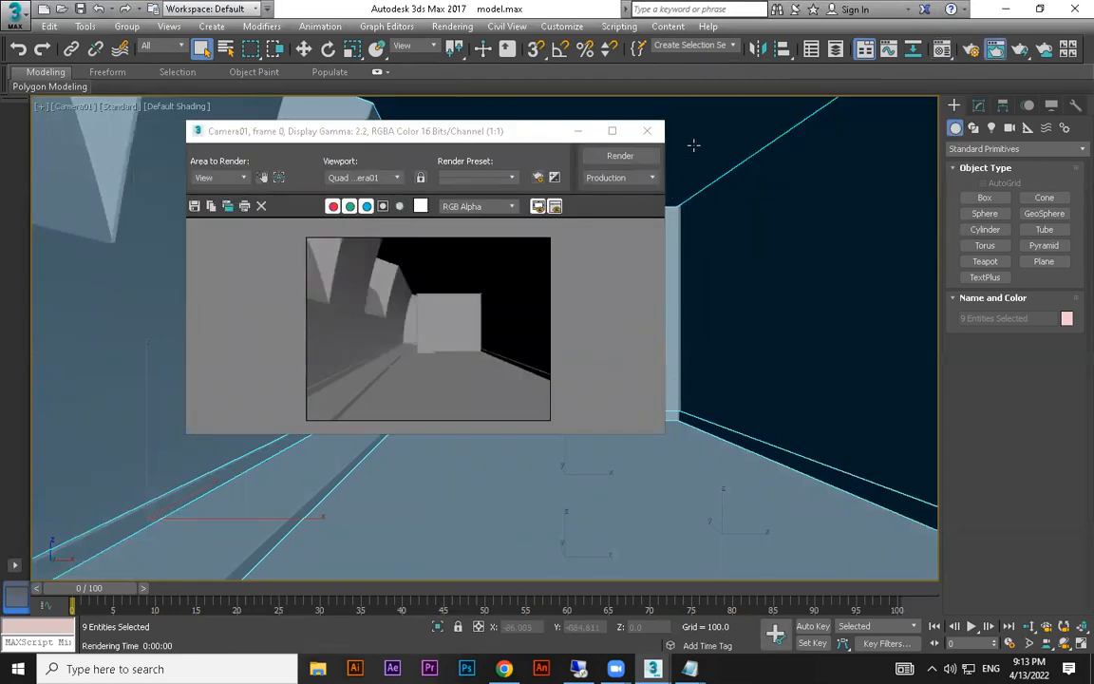
{"action": "left_click", "coordinate": [646, 131]}
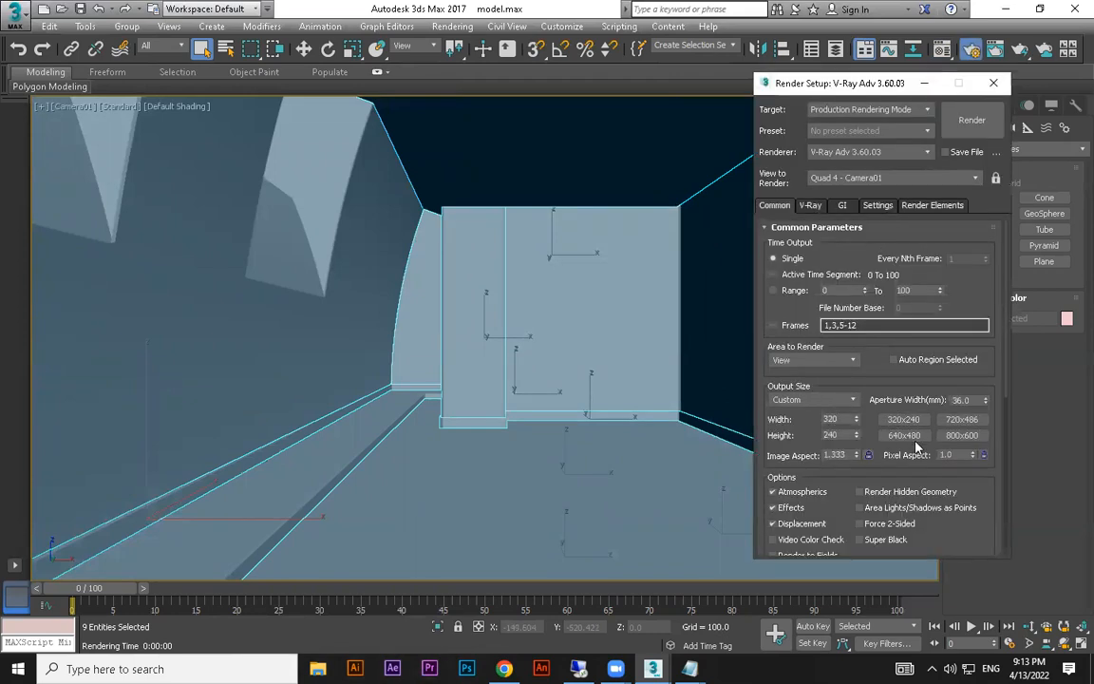
Set the render output size to 800x600 and render the Camera01 view with V-Ray
{"action": "left_click", "coordinate": [962, 435]}
{"action": "left_click", "coordinate": [972, 120]}
{"action": "left_click_drag", "start_coordinate": [612, 134], "coordinate": [595, 47]}
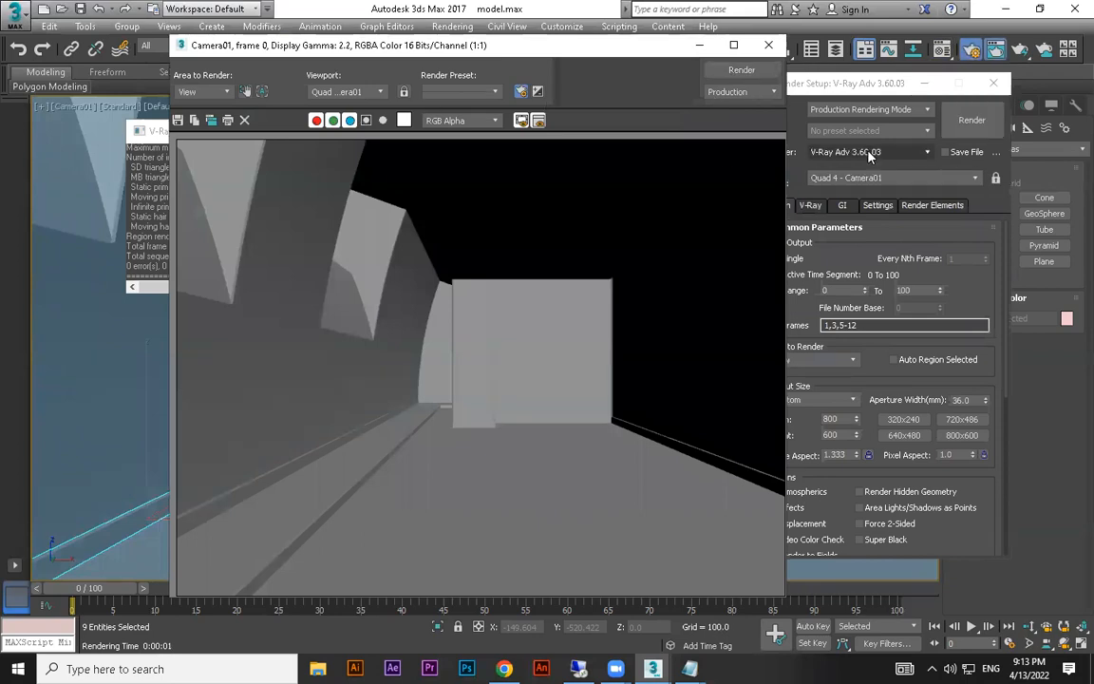
{"action": "left_click", "coordinate": [770, 45]}
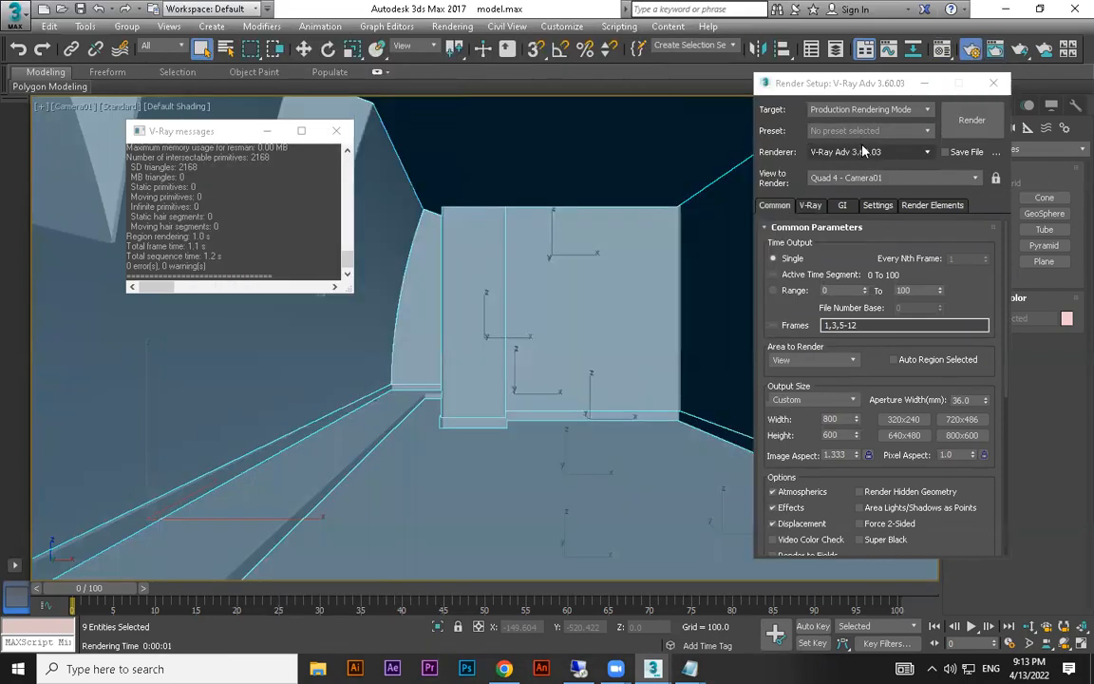
Switch the renderer to Scanline Renderer and render the Camera01 view with it
{"action": "left_click", "coordinate": [863, 151]}
{"action": "left_click", "coordinate": [845, 195]}
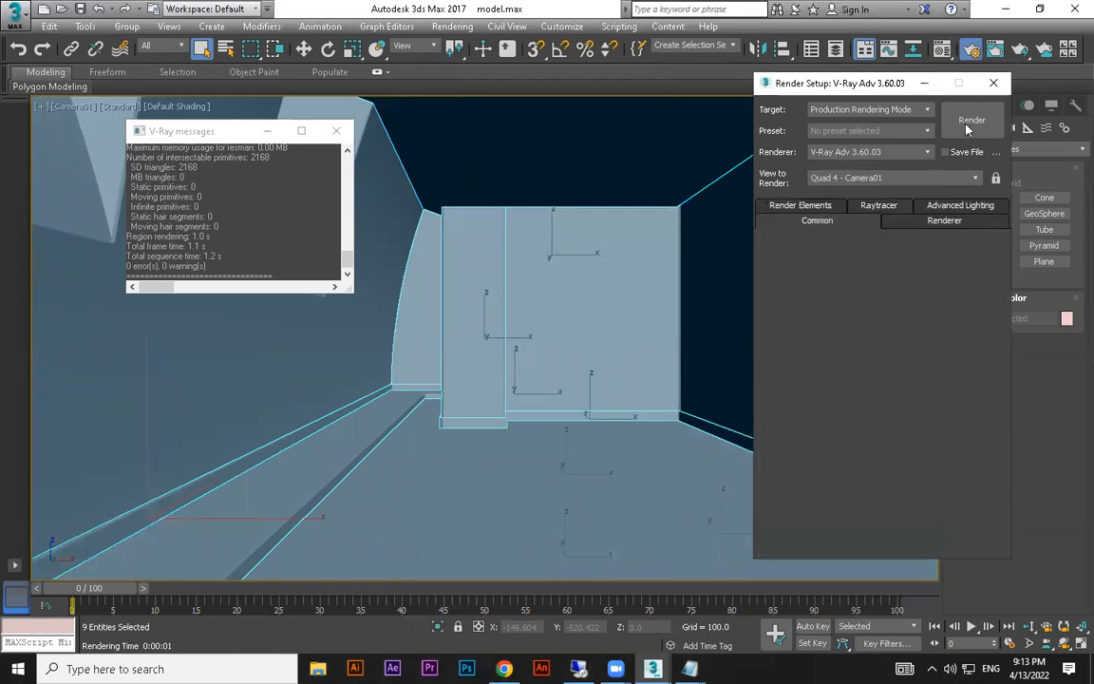
{"action": "left_click", "coordinate": [969, 122]}
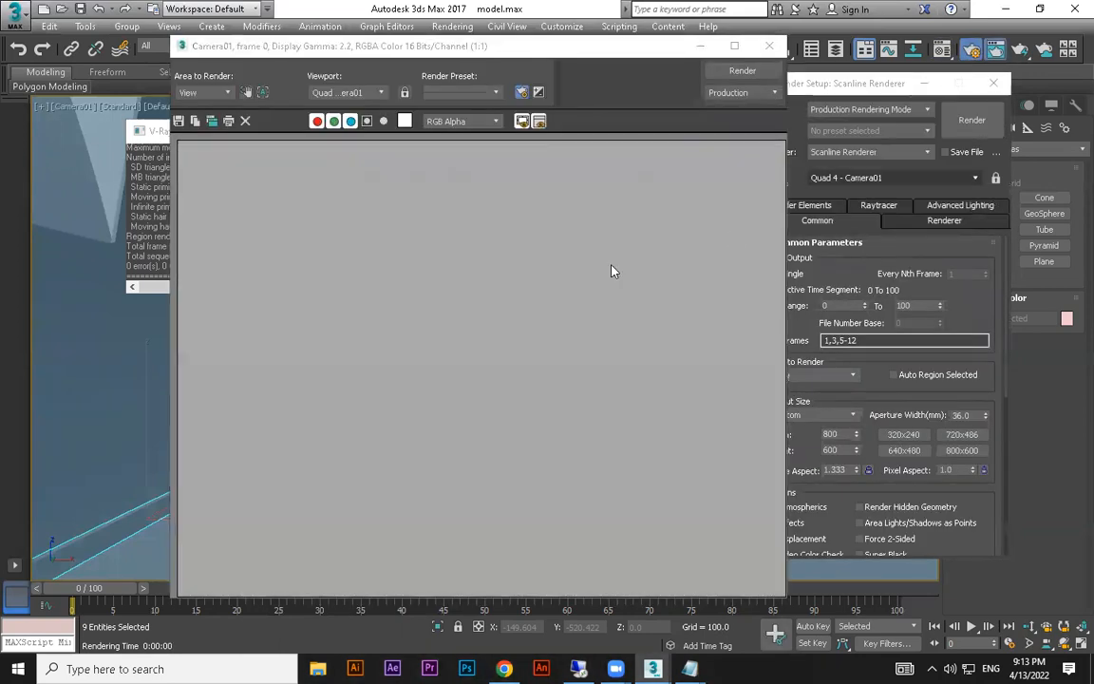
Switch the renderer back to V-Ray Adv 3.60.03, render the Camera01 view and close the render result
{"action": "left_click", "coordinate": [855, 153]}
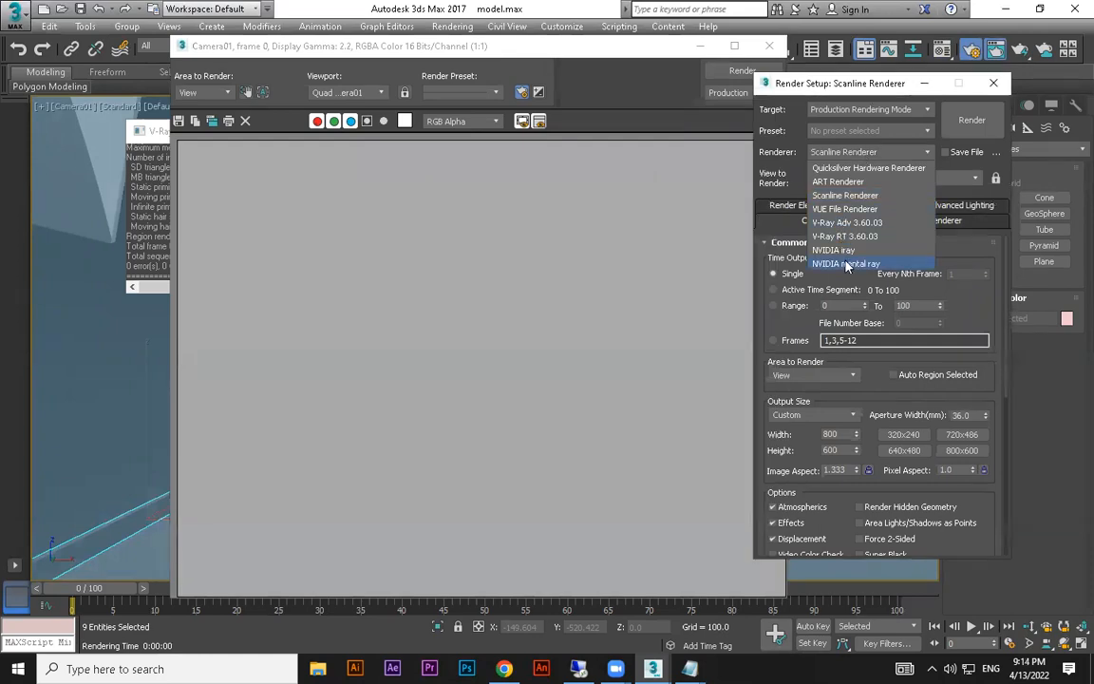
{"action": "left_click", "coordinate": [847, 222]}
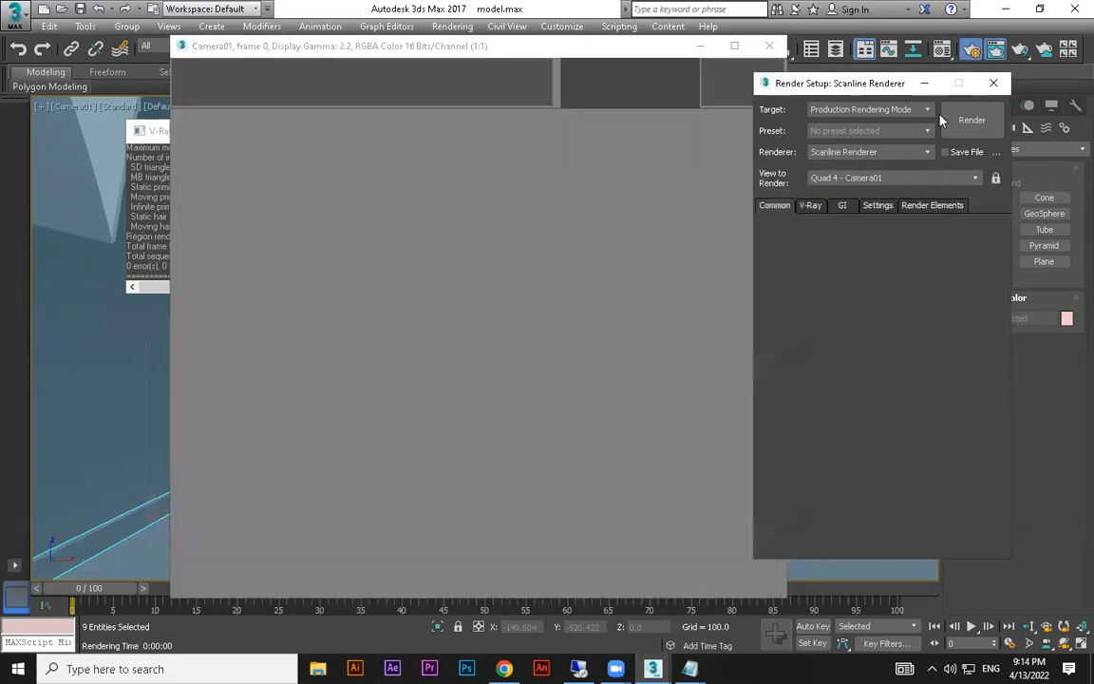
{"action": "left_click", "coordinate": [972, 120]}
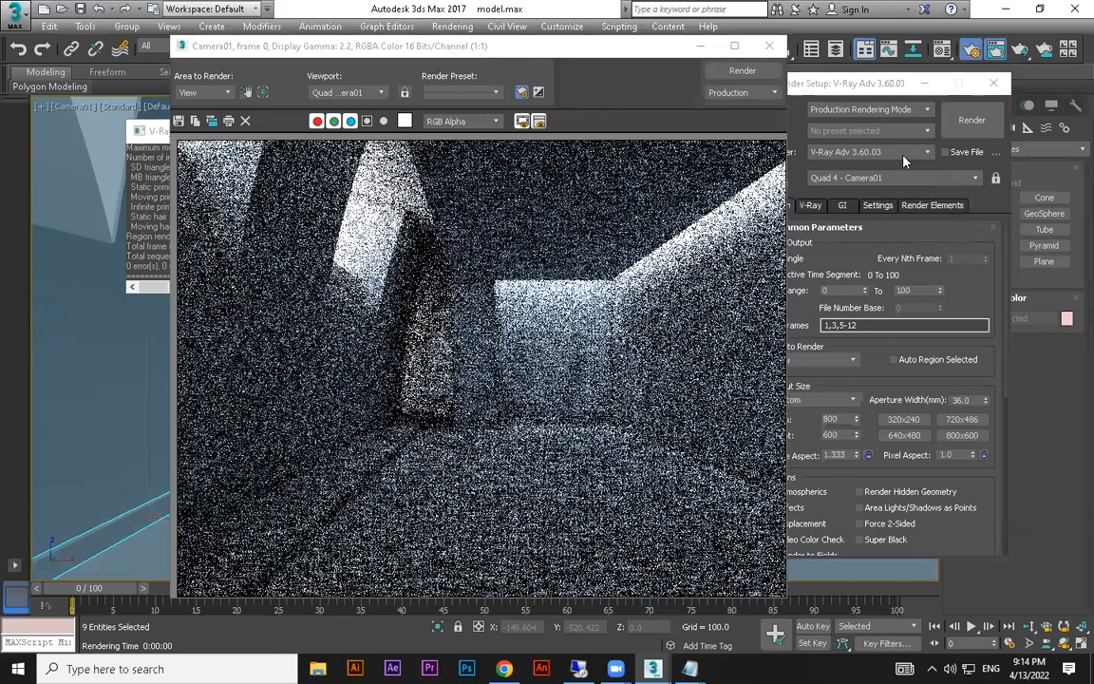
{"action": "left_click", "coordinate": [901, 150]}
{"action": "left_click", "coordinate": [871, 218]}
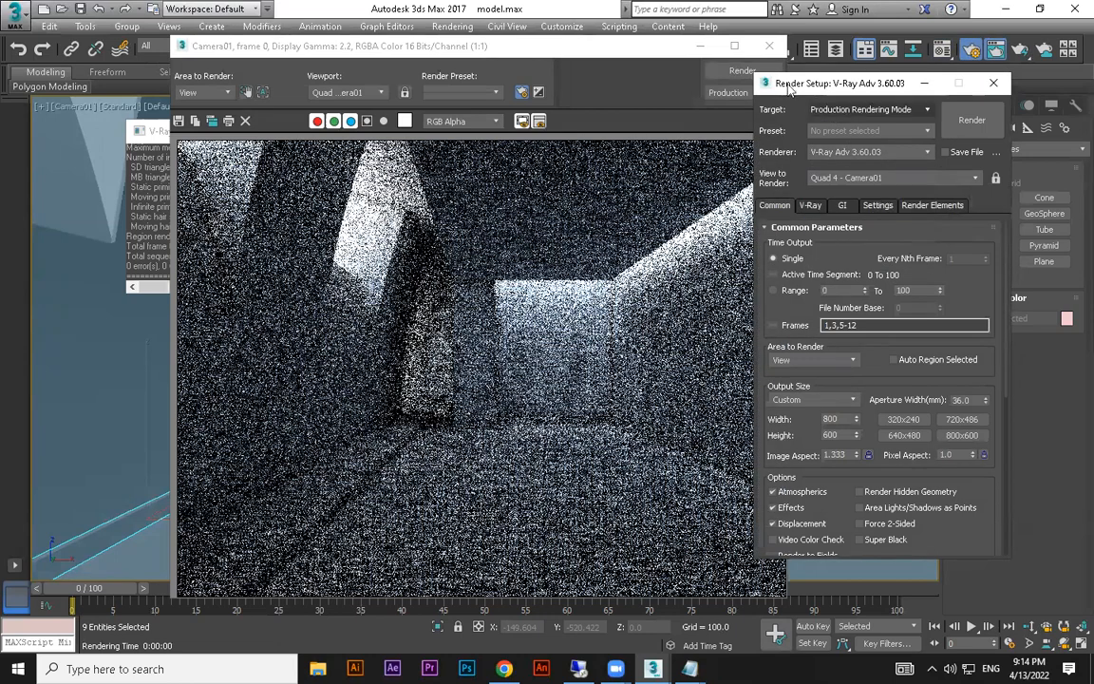
{"action": "left_click", "coordinate": [769, 46]}
Look over the V-Ray environment, GI and system settings in the render setup and close it
{"action": "left_click", "coordinate": [813, 206]}
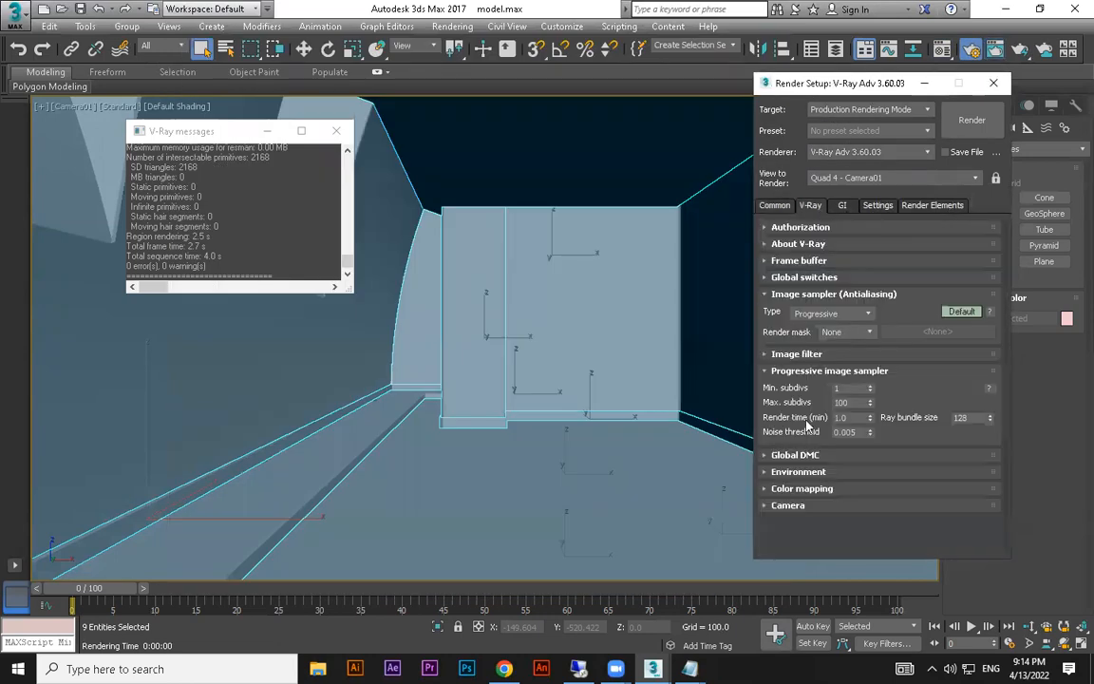
{"action": "left_click", "coordinate": [798, 471]}
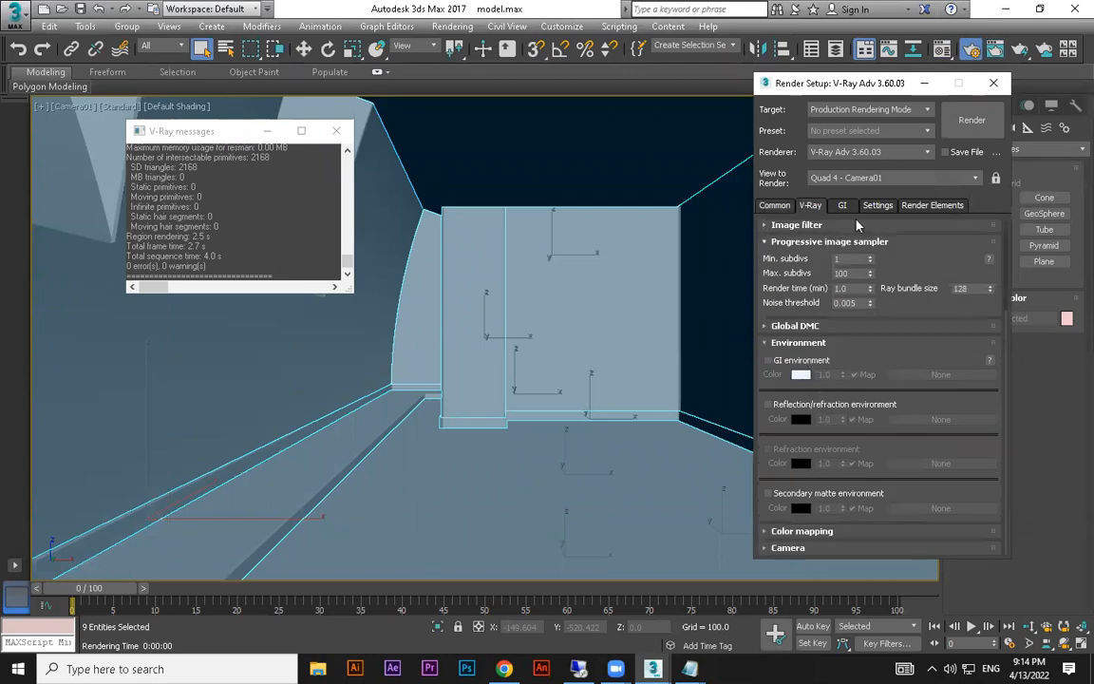
{"action": "left_click", "coordinate": [842, 205]}
{"action": "left_click", "coordinate": [877, 205]}
{"action": "left_click", "coordinate": [992, 84]}
Look through the scene's object list from the Perspective view for cameras and helpers, leaving it without choosing anything
{"action": "key", "text": "p"}
{"action": "scroll", "coordinate": [755, 370], "scroll_direction": "down", "scroll_amount": 4}
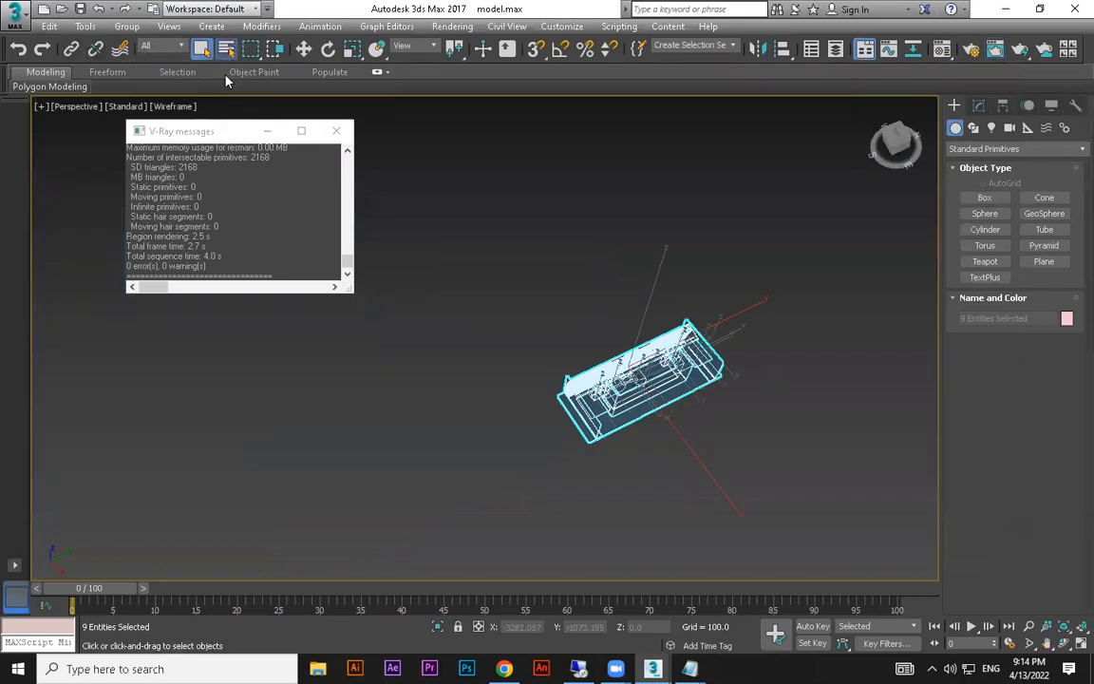
{"action": "key", "text": "h"}
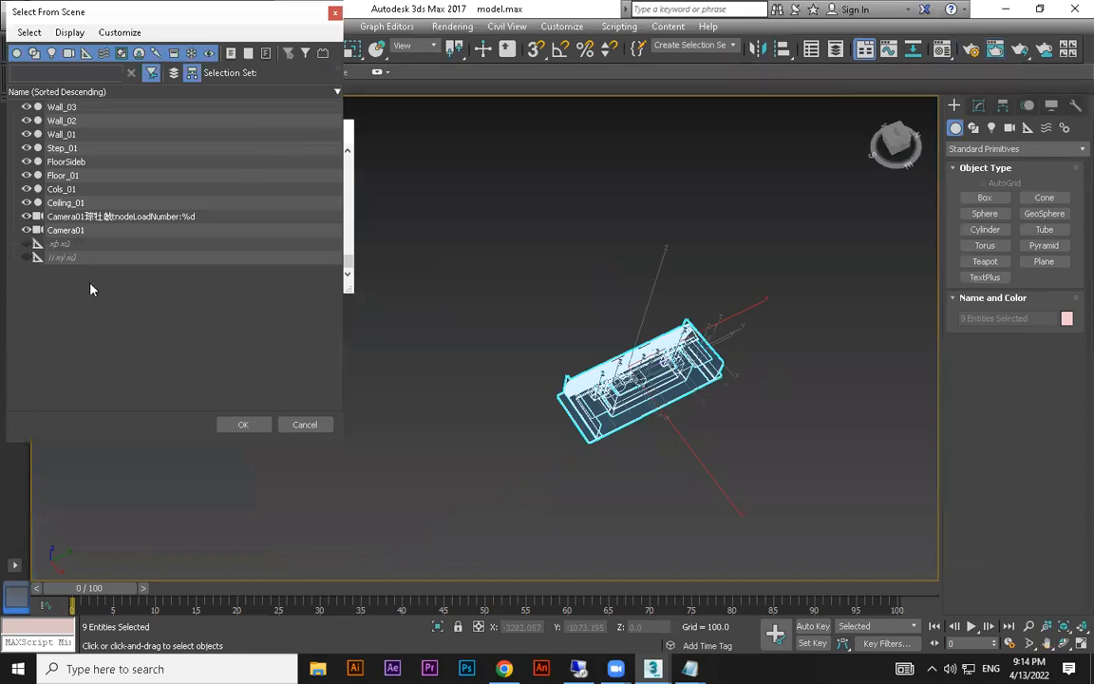
{"action": "left_click", "coordinate": [86, 216]}
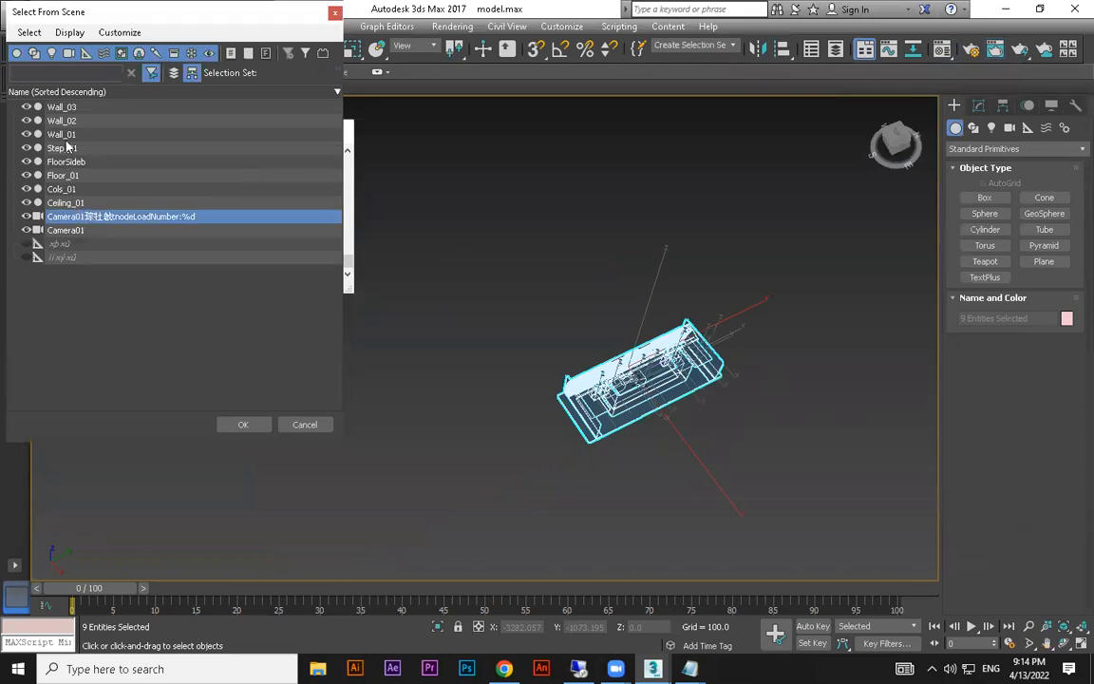
{"action": "left_click", "coordinate": [72, 245]}
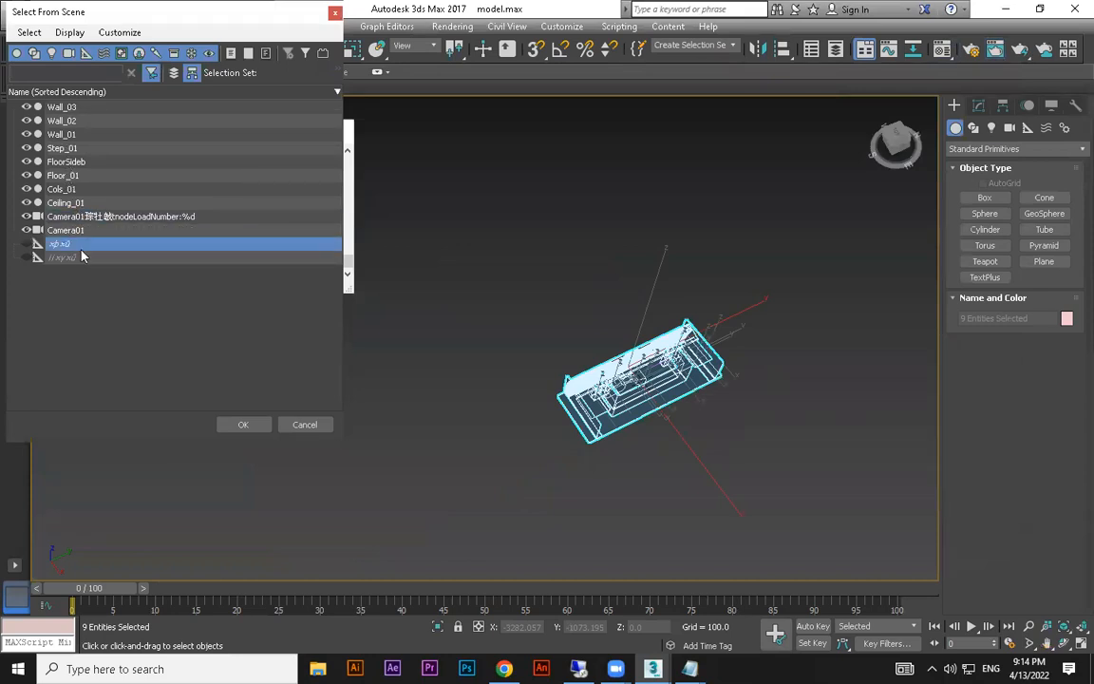
{"action": "key", "text": "Escape"}
Deselect everything, return to the Camera01 view, run two V-Ray test renders and close the frame buffer
{"action": "left_click", "coordinate": [624, 217]}
{"action": "key", "text": "c"}
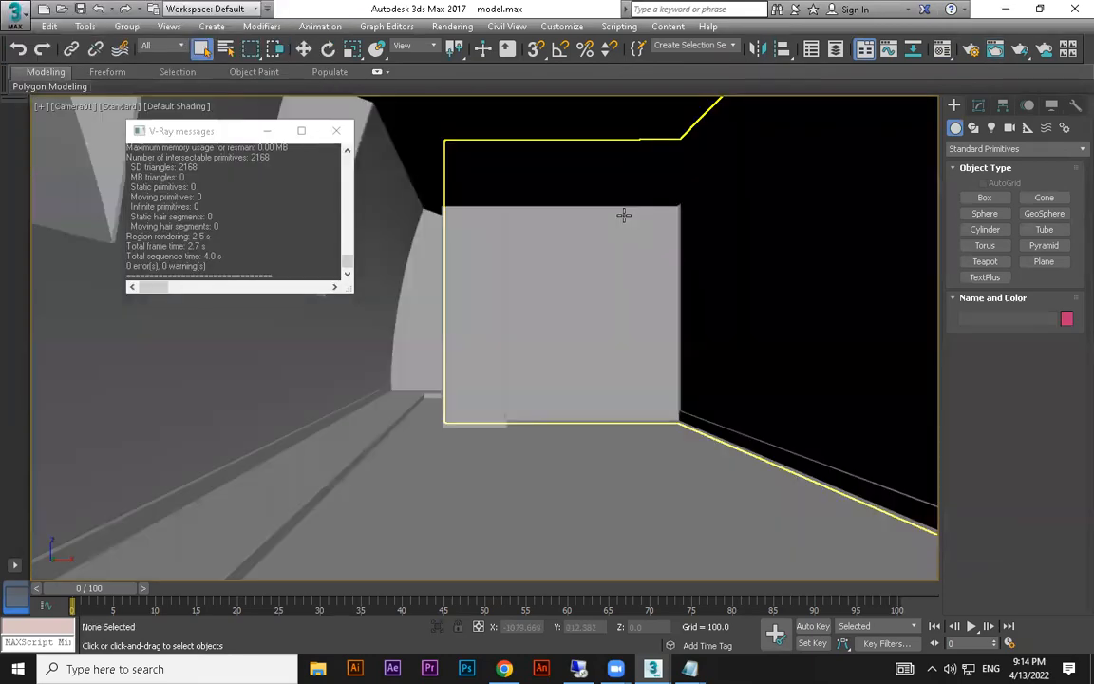
{"action": "key", "text": "shift+q"}
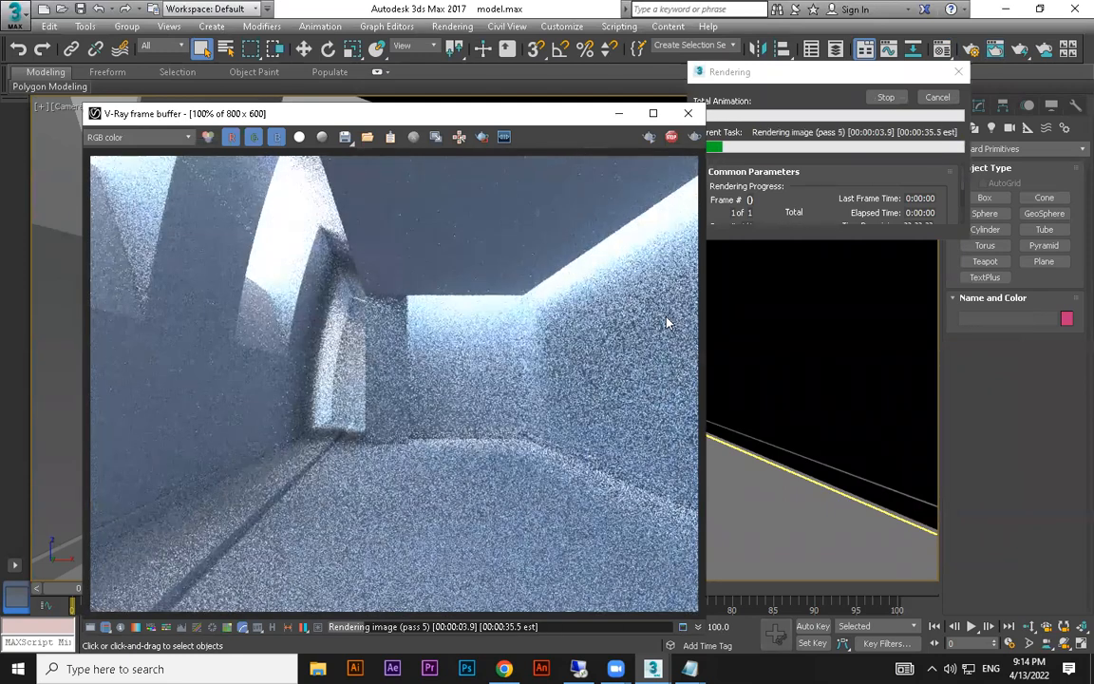
{"action": "left_click", "coordinate": [868, 98]}
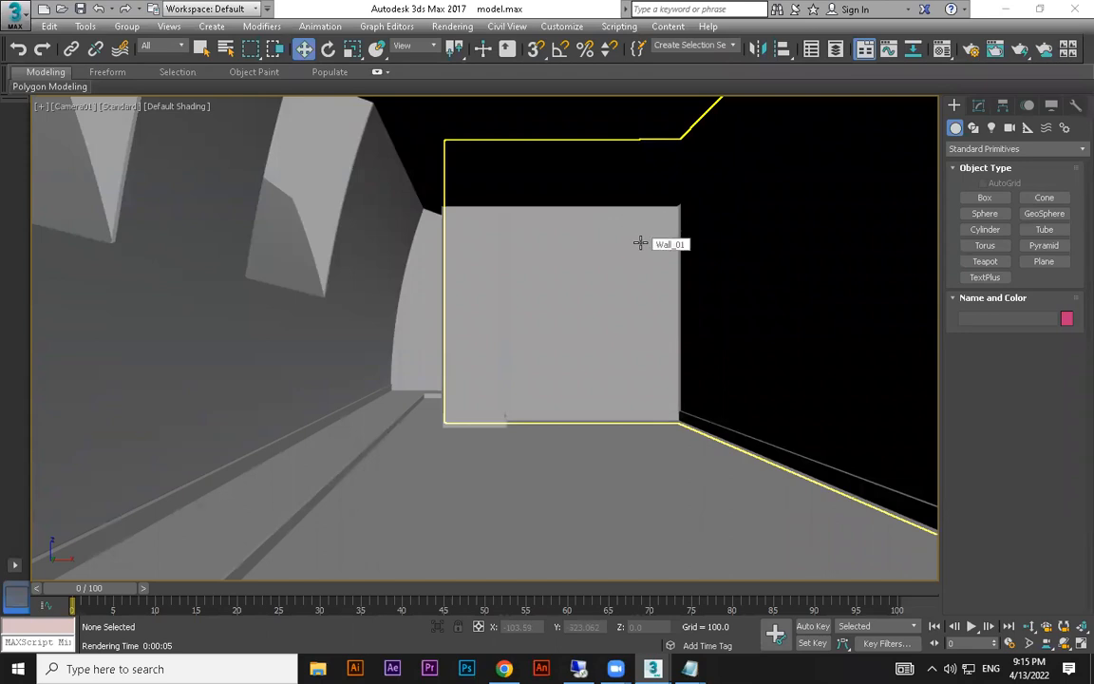
{"action": "key", "text": "shift+q"}
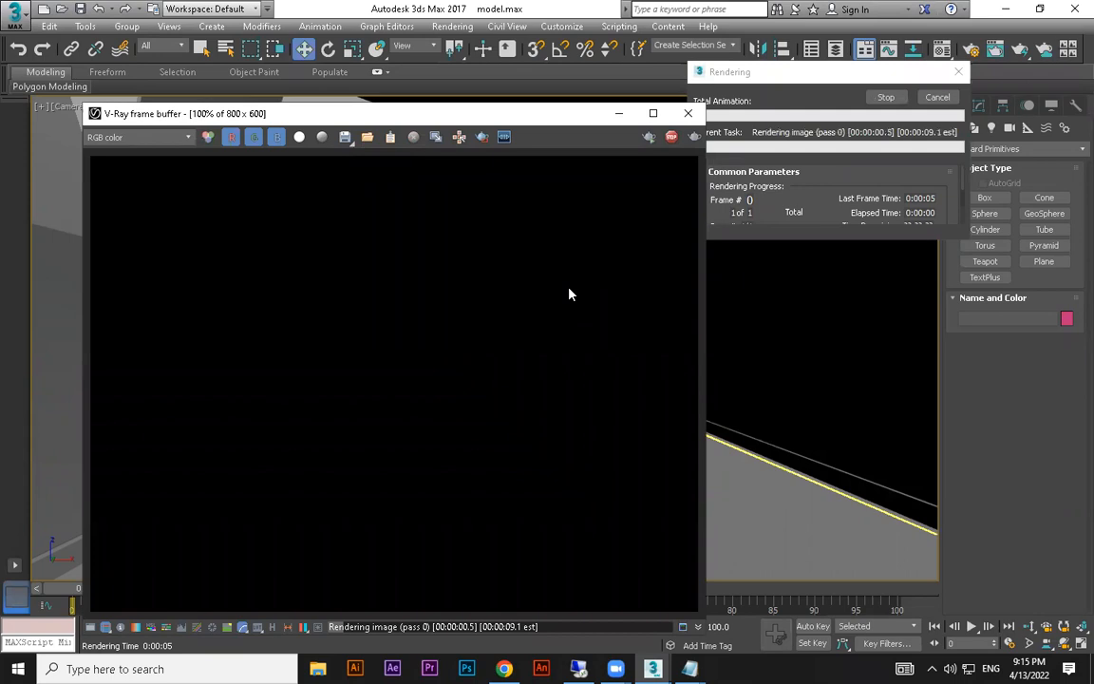
{"action": "left_click", "coordinate": [688, 115]}
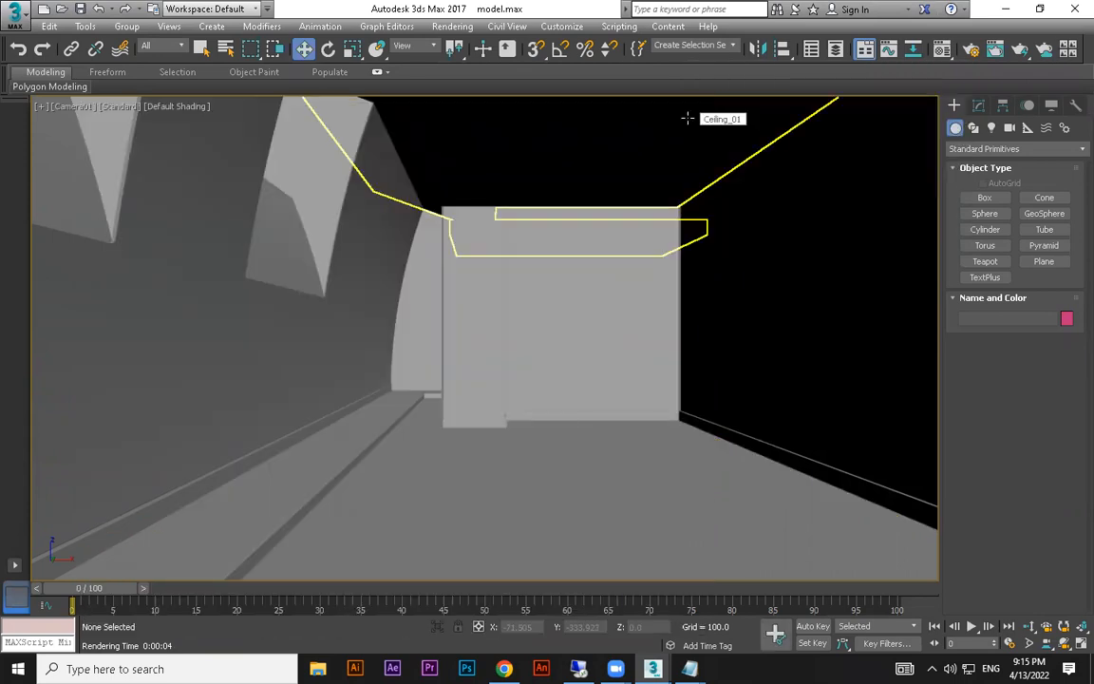
Reopen the render setup and examine V-Ray's frame buffer settings, including the built-in frame buffer option
{"action": "key", "text": "8"}
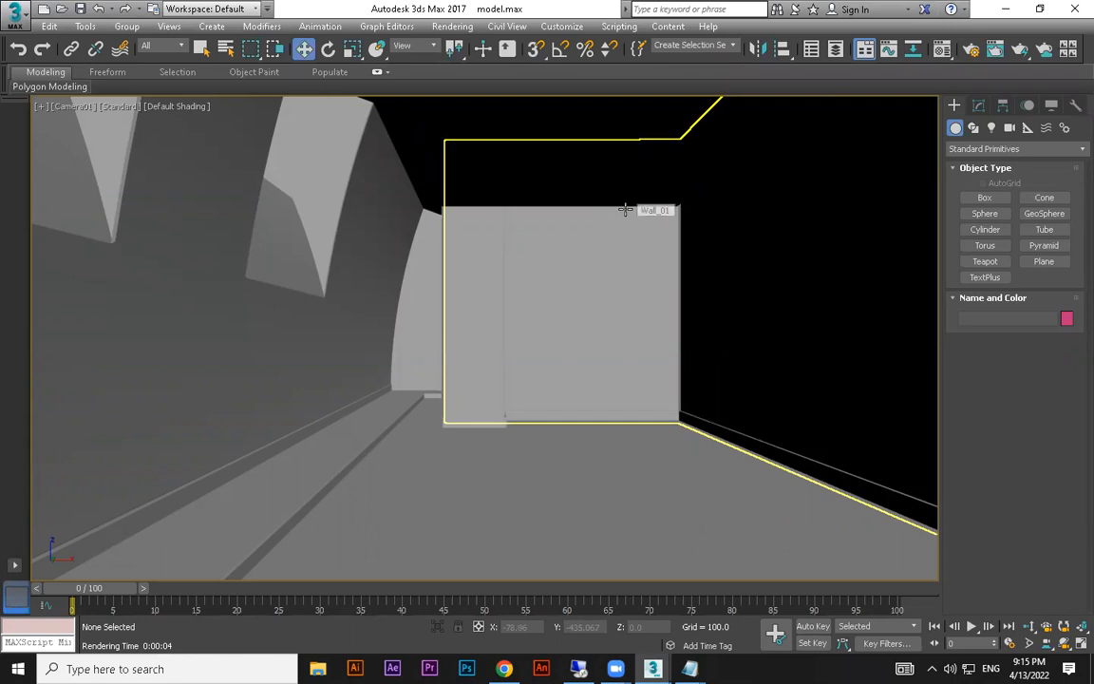
{"action": "key", "text": "F10"}
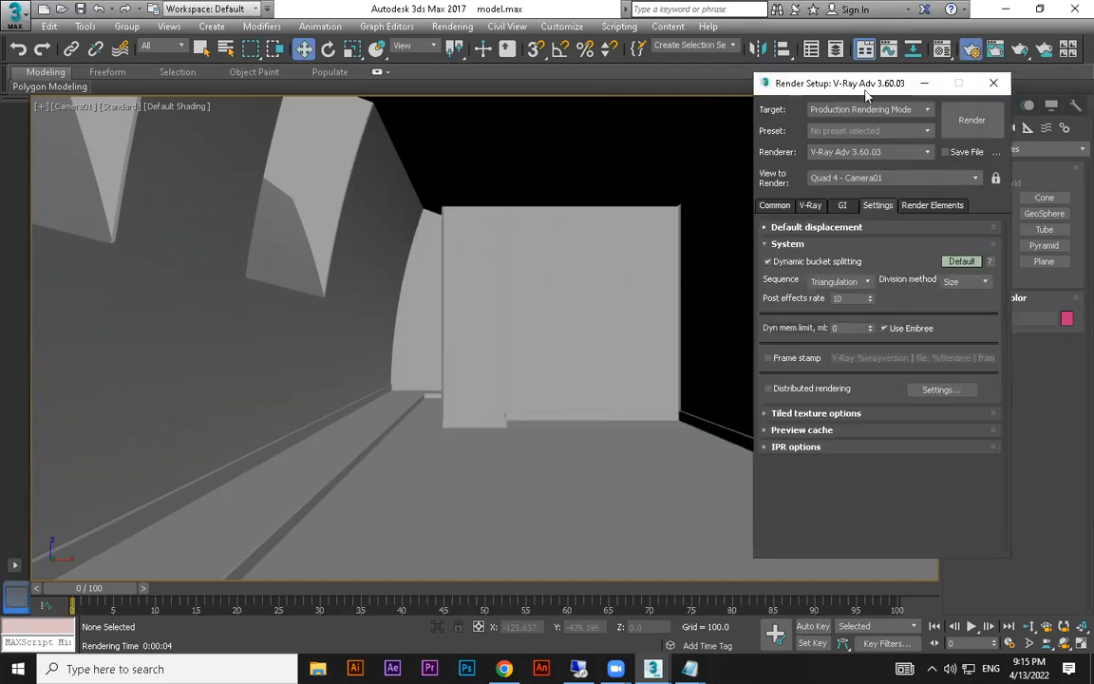
{"action": "left_click_drag", "start_coordinate": [864, 84], "coordinate": [875, 47]}
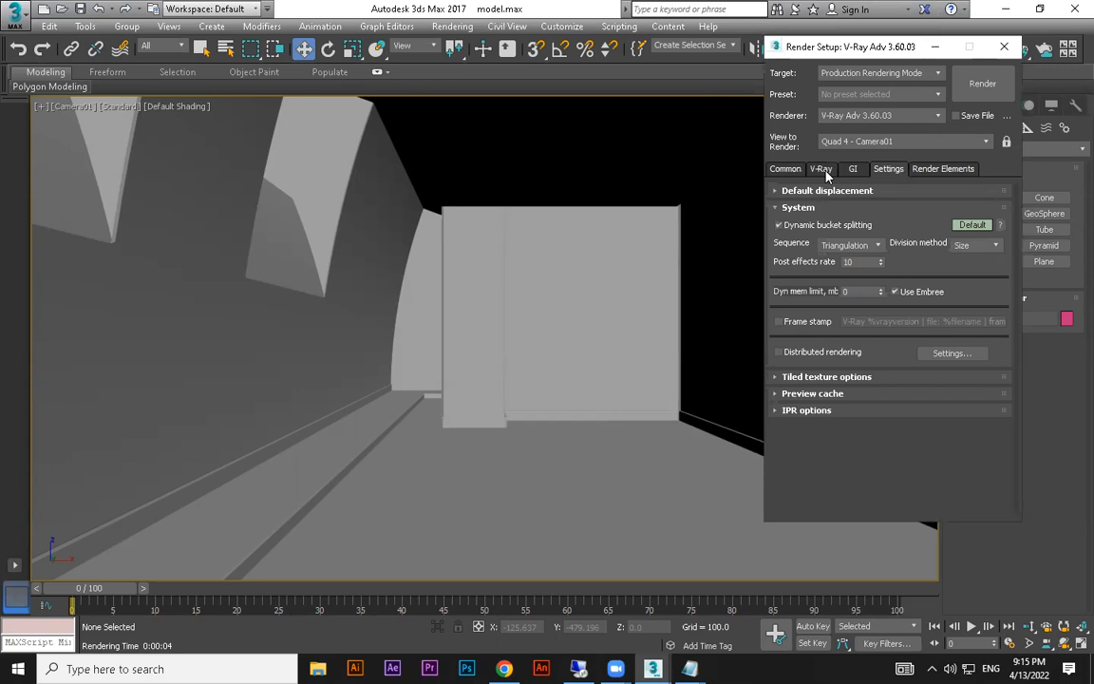
{"action": "left_click", "coordinate": [822, 169]}
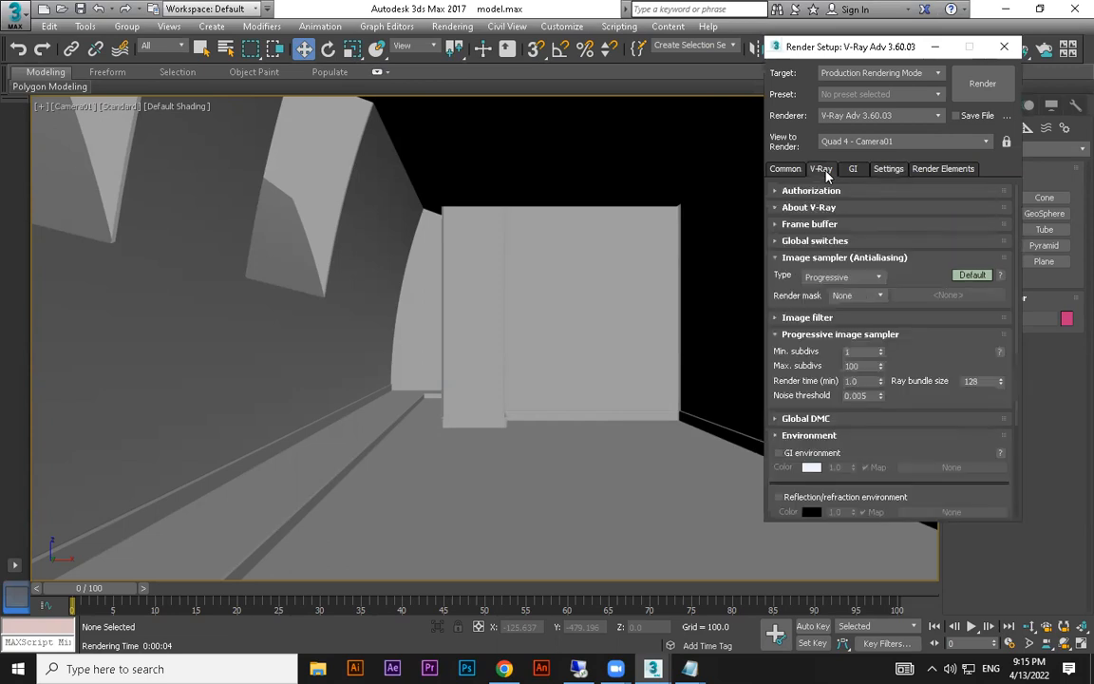
{"action": "left_click", "coordinate": [816, 224]}
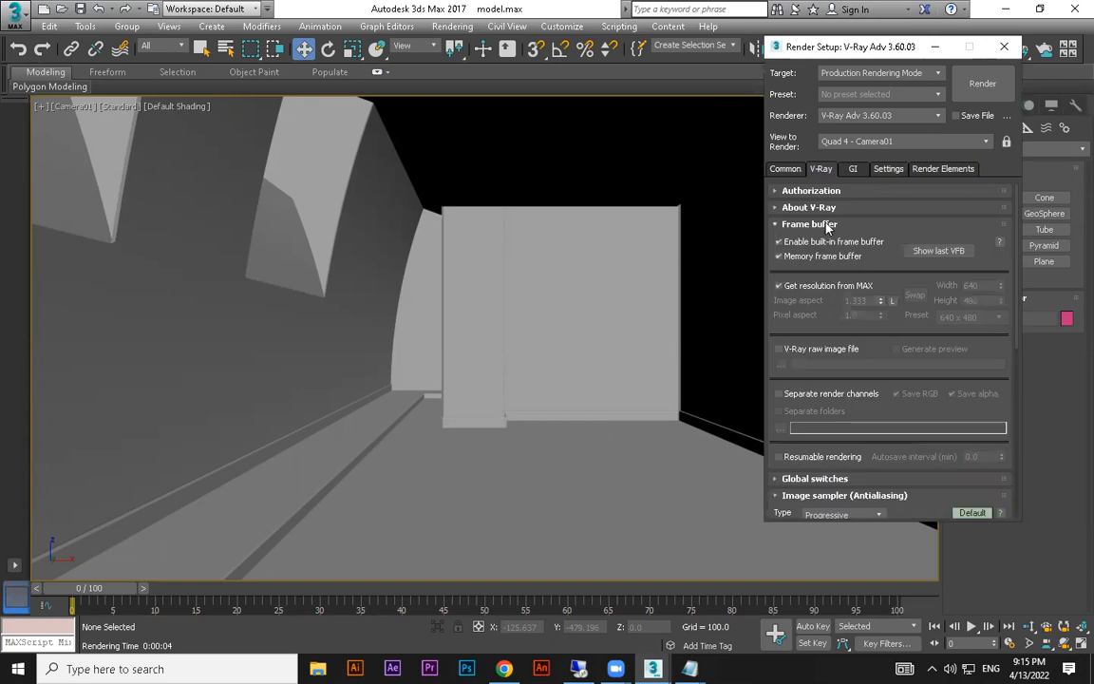
{"action": "left_click", "coordinate": [816, 224]}
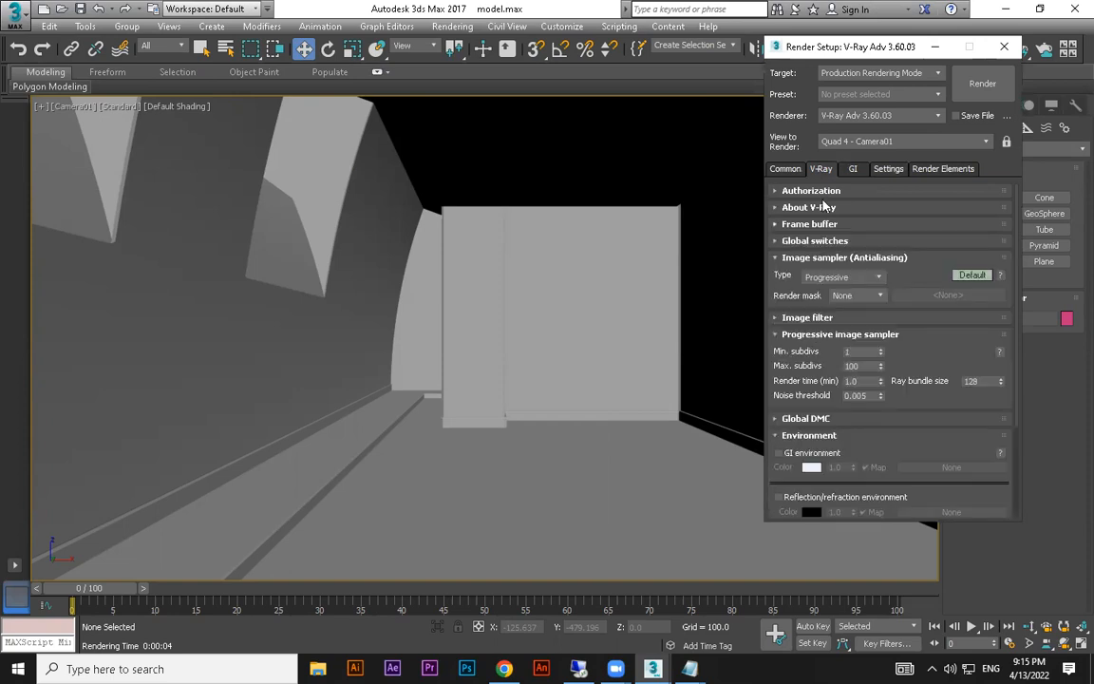
{"action": "left_click", "coordinate": [815, 225]}
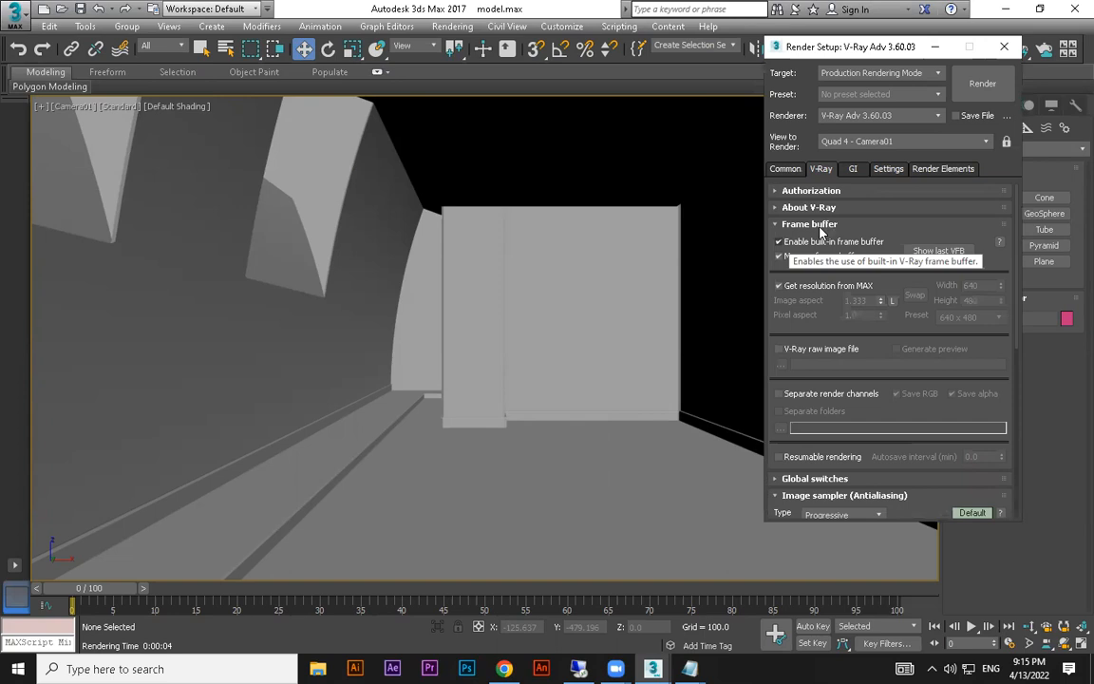
{"action": "left_click", "coordinate": [819, 224]}
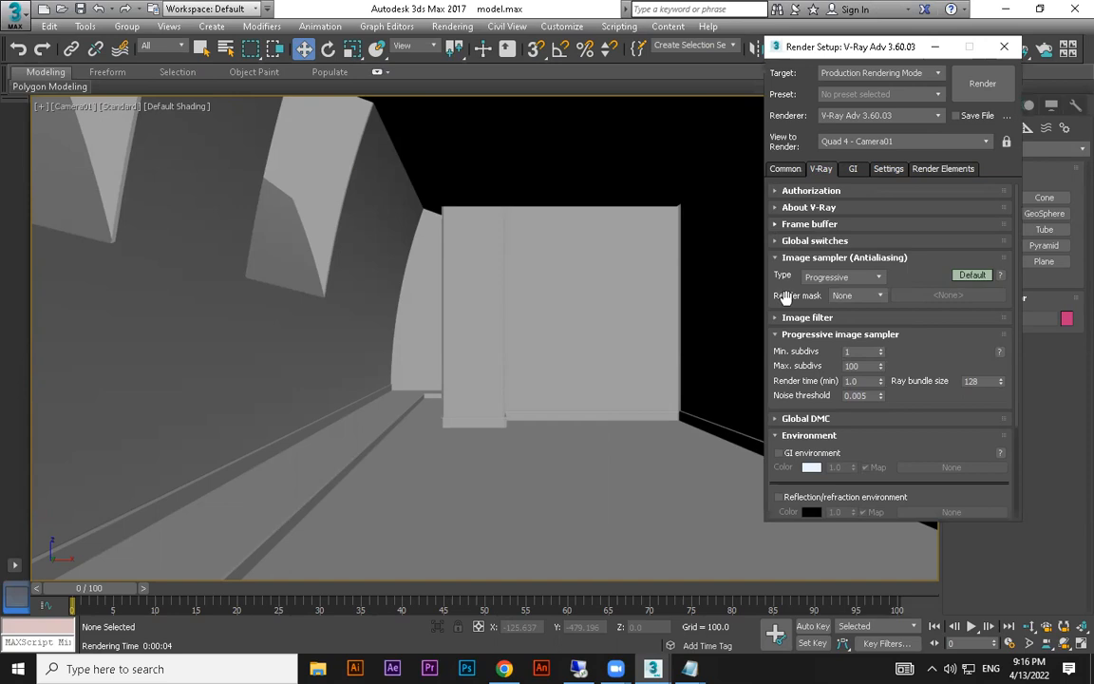
Set the V-Ray image filter to Mitchell-Netravali
{"action": "left_click", "coordinate": [806, 318]}
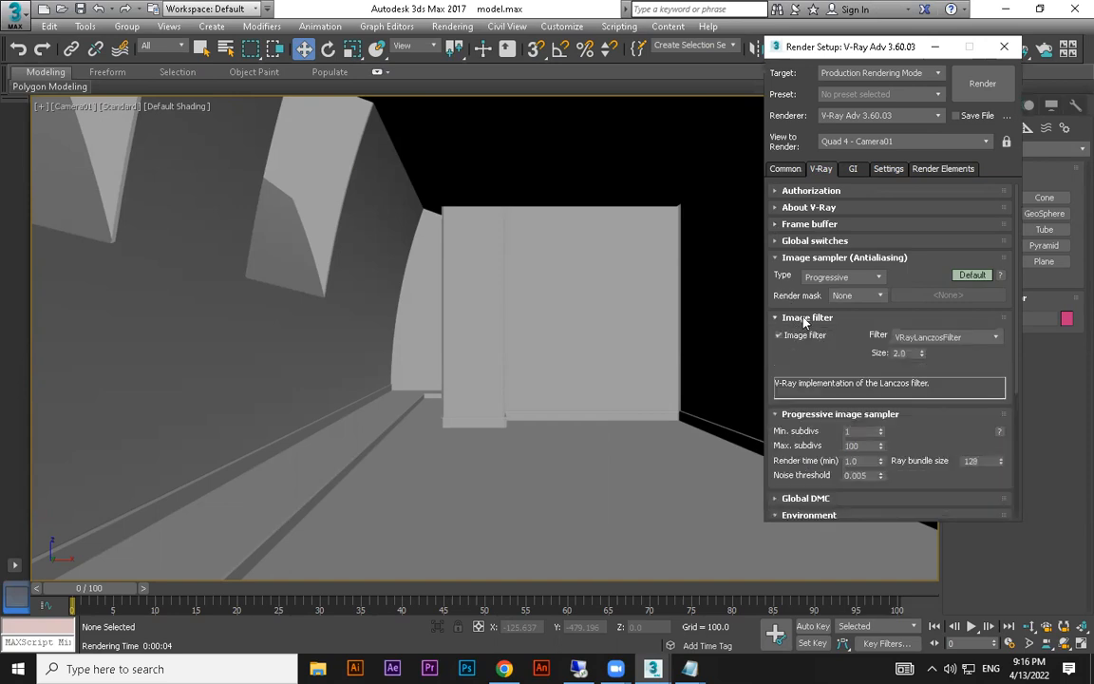
{"action": "left_click", "coordinate": [945, 337]}
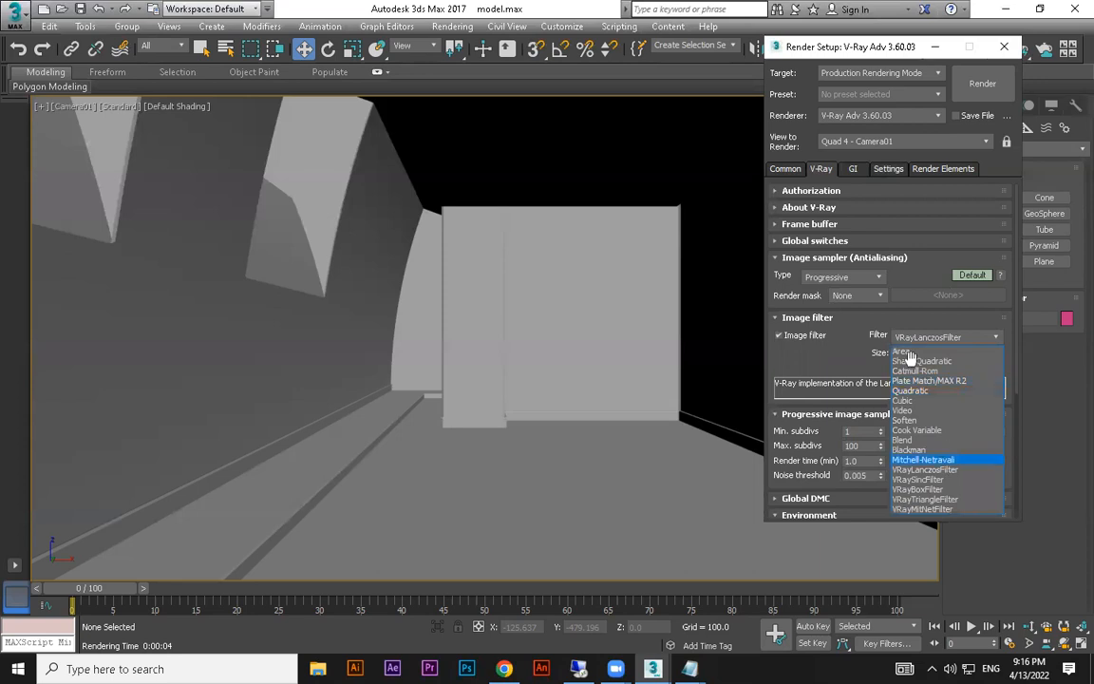
{"action": "left_click", "coordinate": [926, 460]}
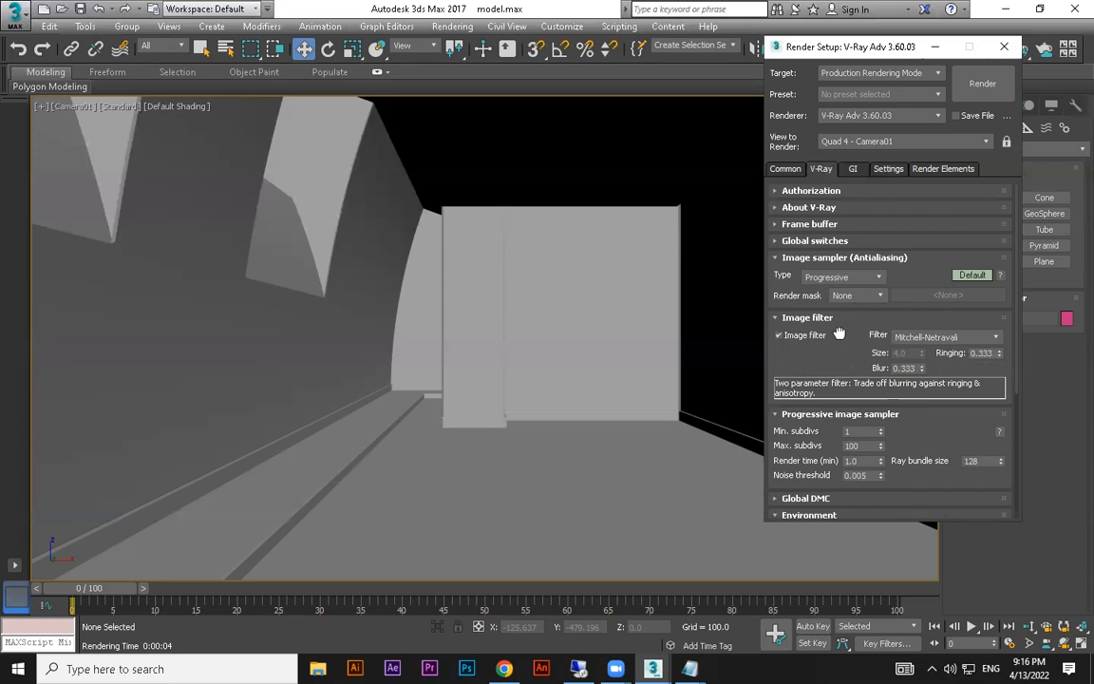
Enable the GI environment in the V-Ray environment settings and check its color, accepting it as it is
{"action": "left_click_drag", "start_coordinate": [842, 300], "coordinate": [818, 245]}
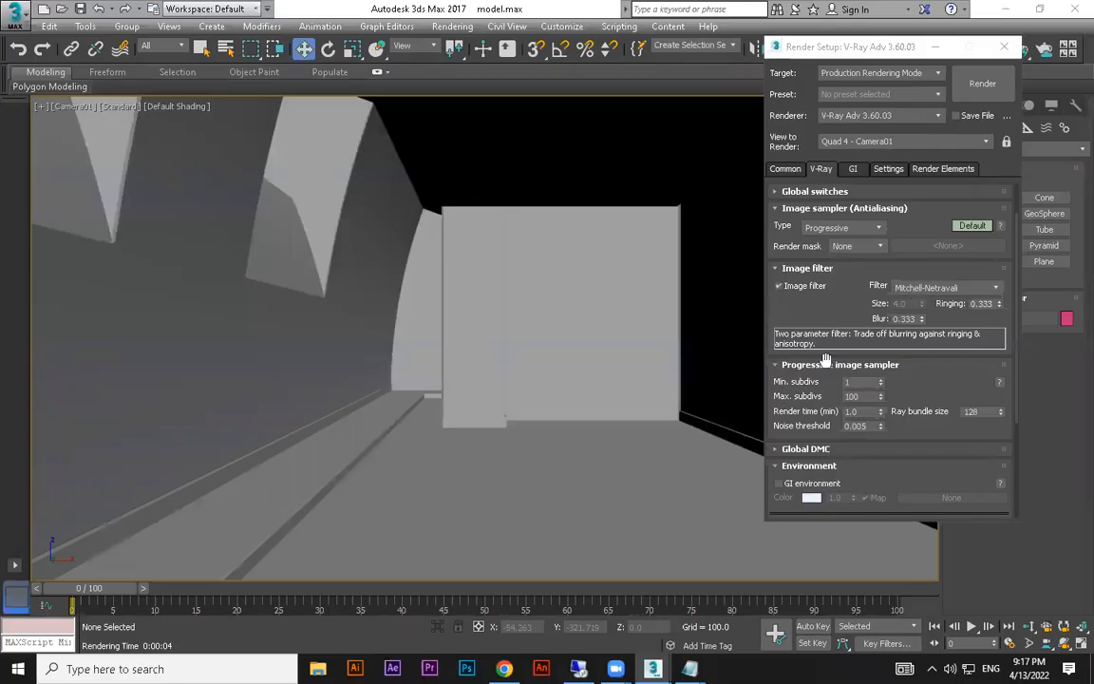
{"action": "scroll", "coordinate": [825, 384], "scroll_direction": "down", "scroll_amount": 2}
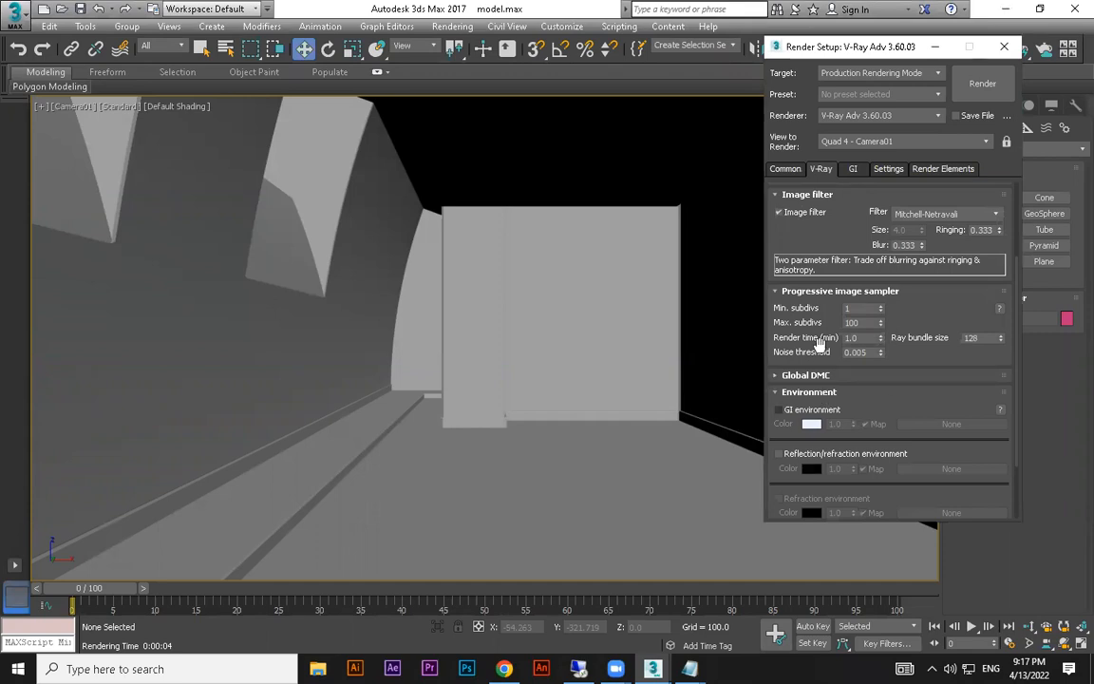
{"action": "scroll", "coordinate": [813, 348], "scroll_direction": "down", "scroll_amount": 2}
{"action": "left_click", "coordinate": [815, 337]}
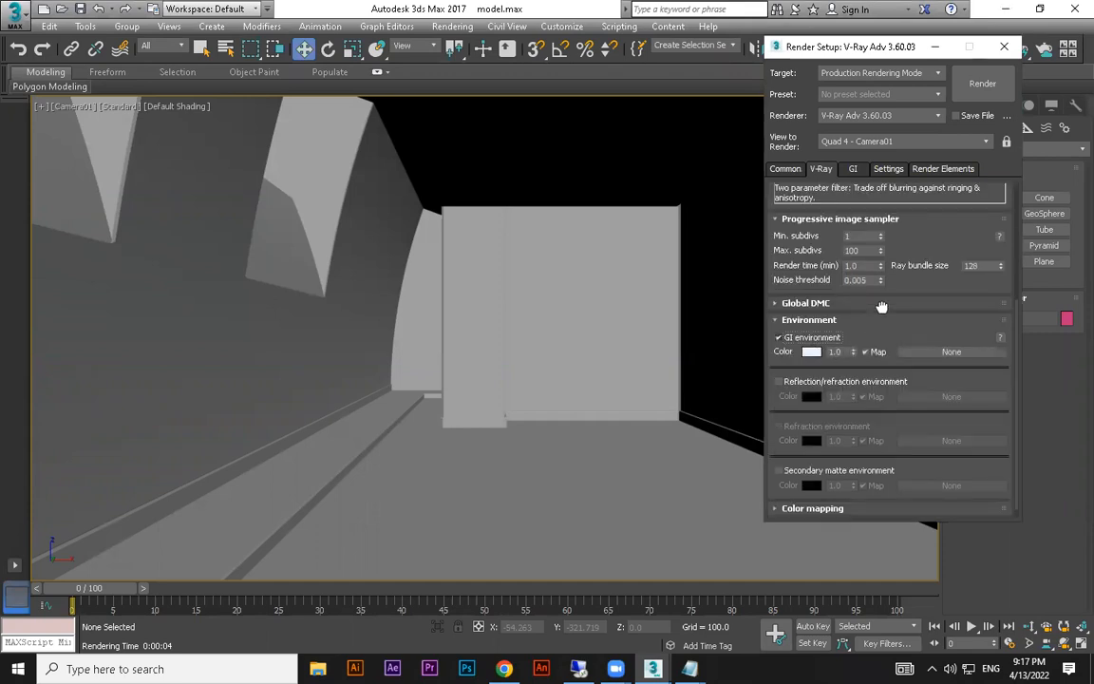
{"action": "scroll", "coordinate": [855, 322], "scroll_direction": "down", "scroll_amount": 1}
{"action": "left_click", "coordinate": [813, 338]}
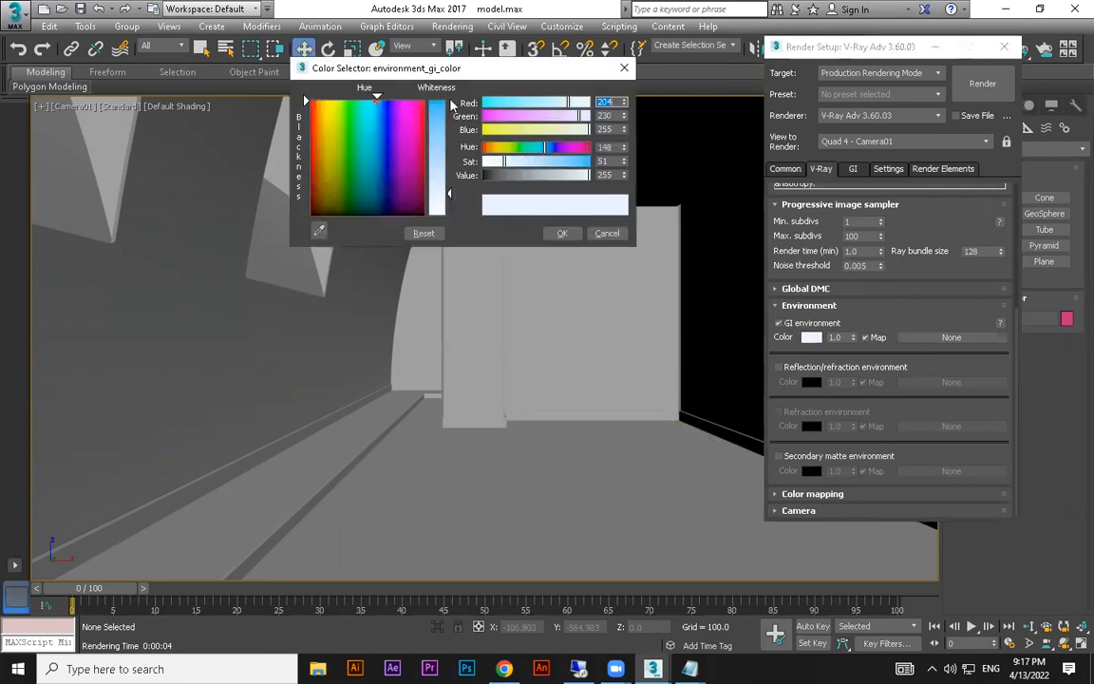
{"action": "left_click", "coordinate": [561, 233]}
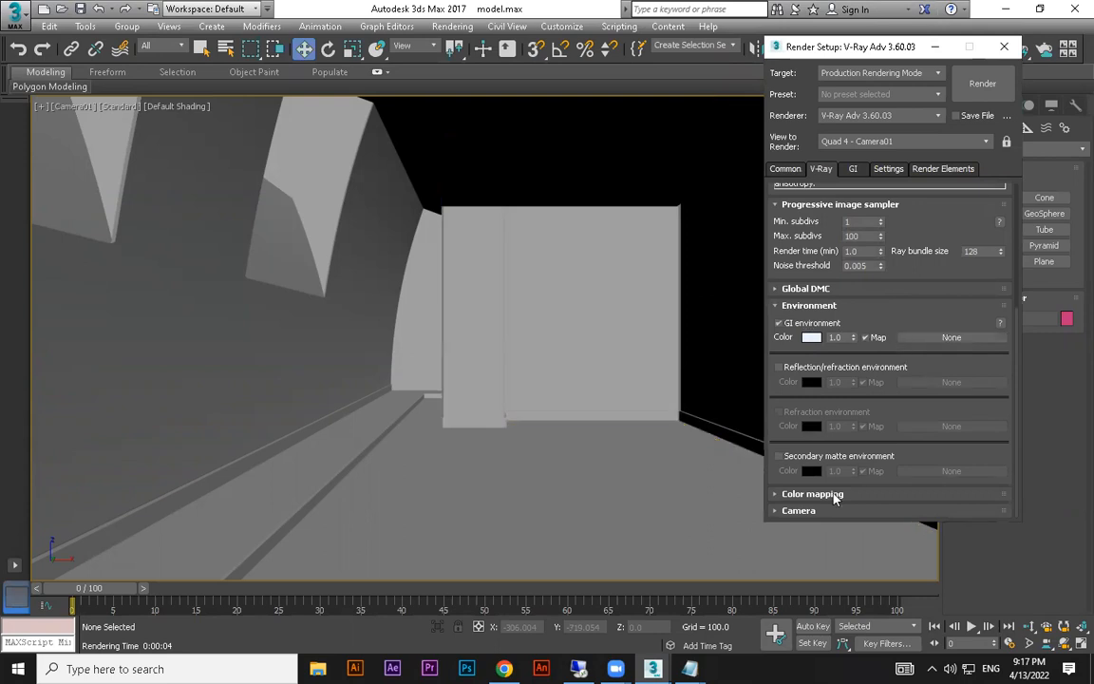
Set the V-Ray color mapping type to Exponential and run a test render of the Camera01 view
{"action": "left_click", "coordinate": [833, 493]}
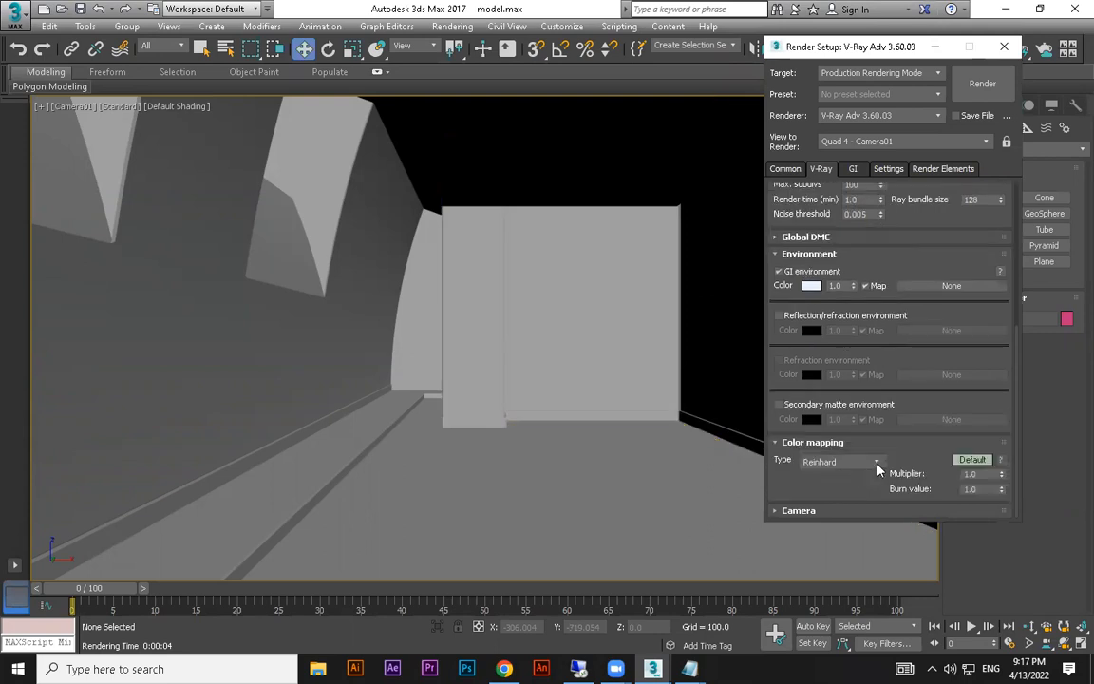
{"action": "left_click", "coordinate": [841, 461]}
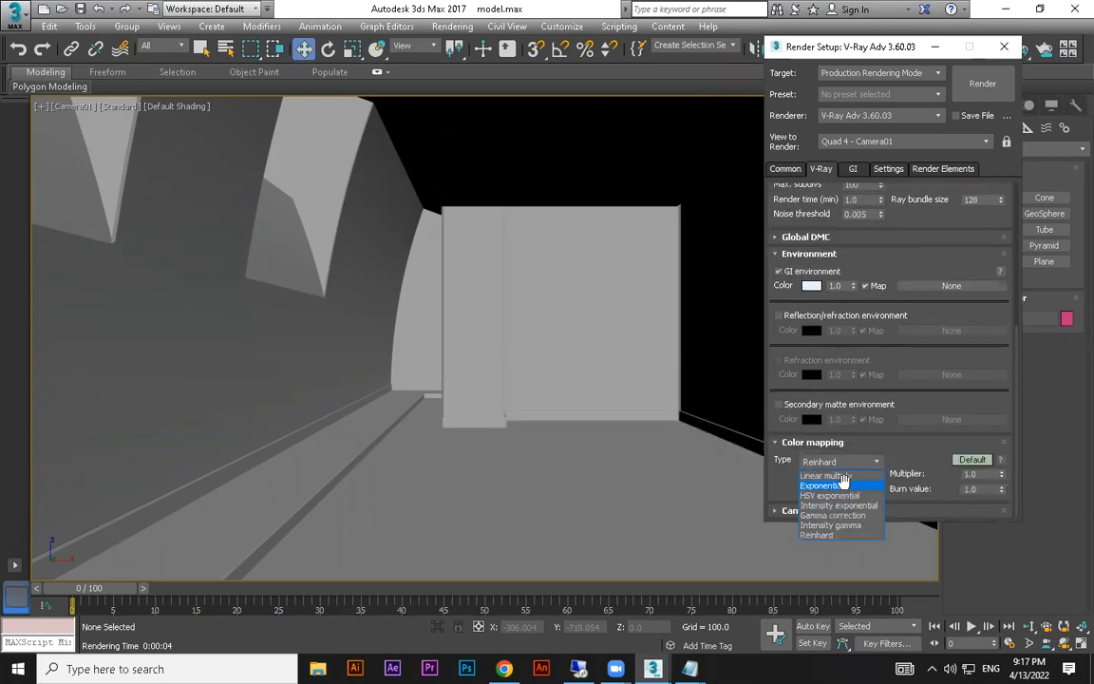
{"action": "left_click", "coordinate": [842, 485]}
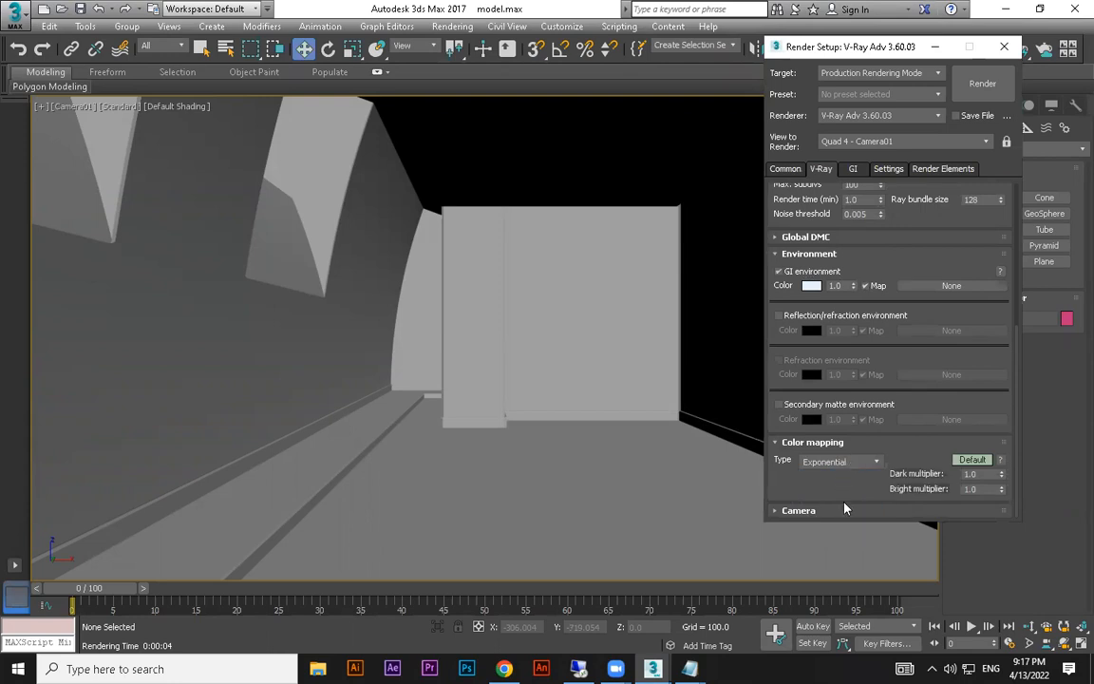
{"action": "left_click", "coordinate": [841, 462]}
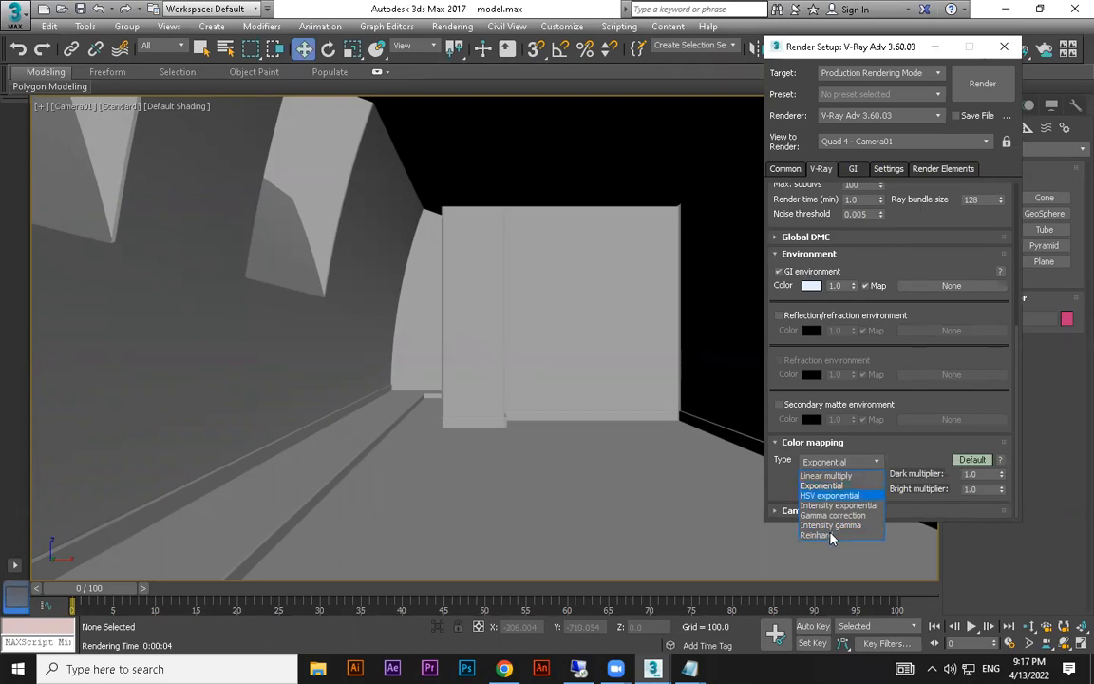
{"action": "left_click", "coordinate": [839, 484]}
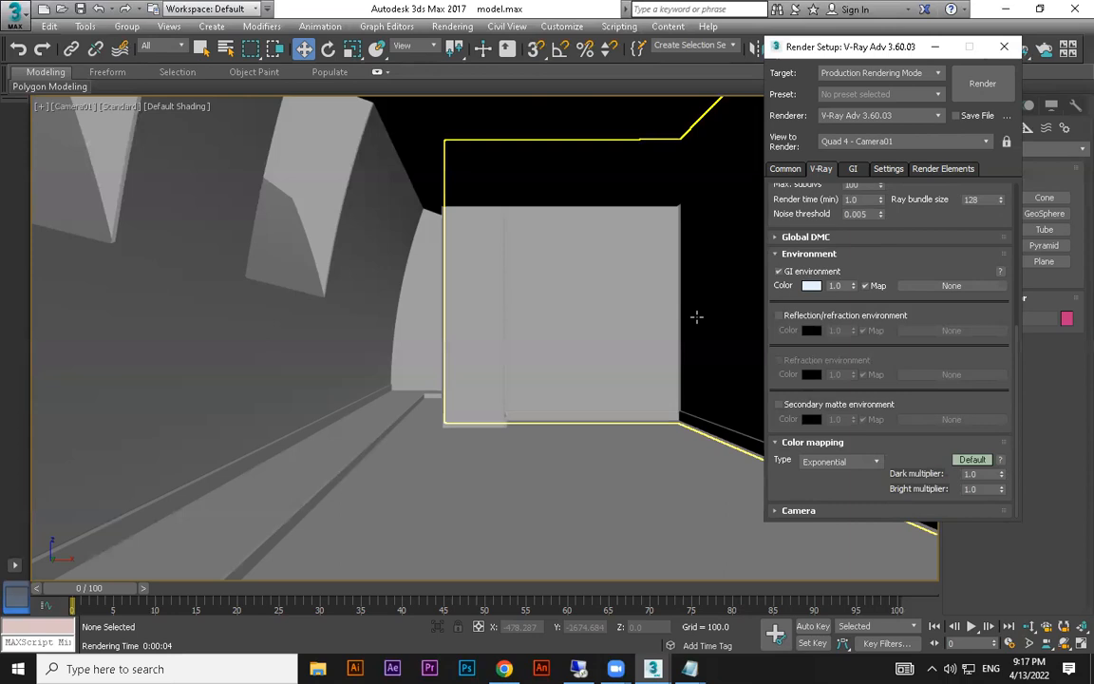
{"action": "key", "text": "shift+q"}
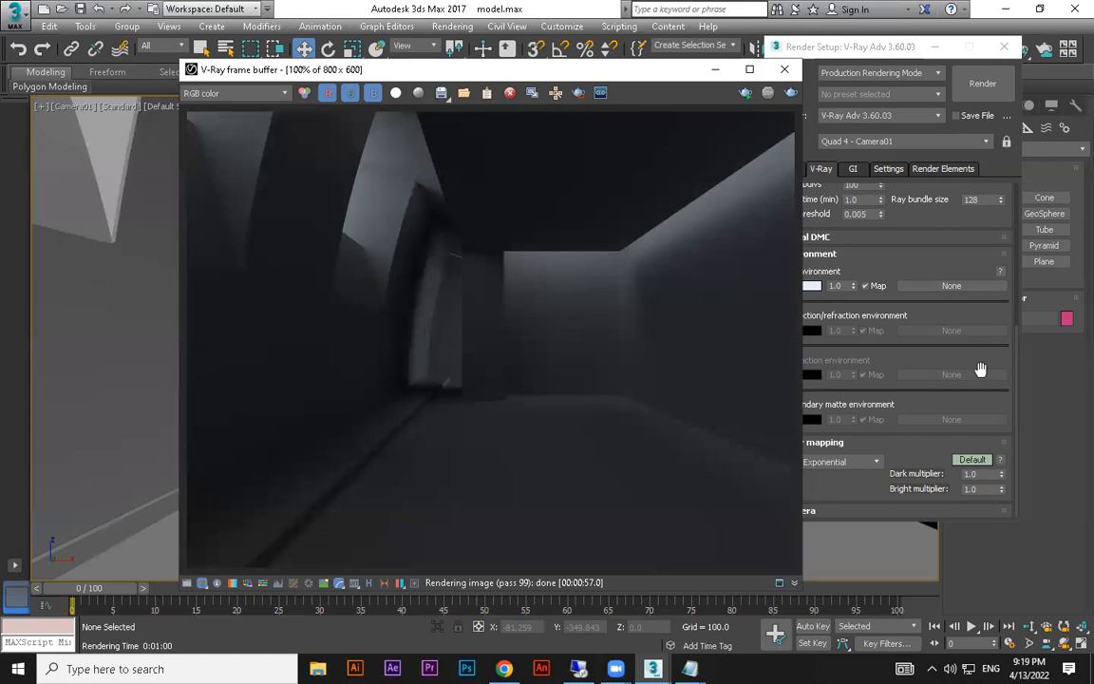
{"action": "left_click", "coordinate": [836, 287]}
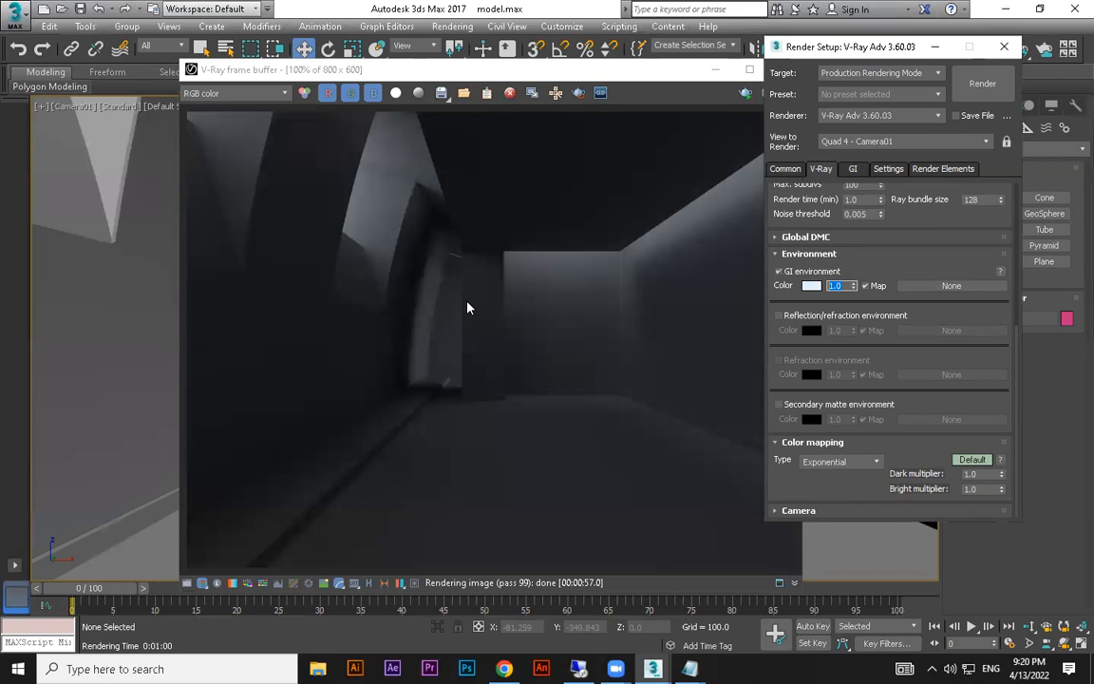
{"action": "left_click", "coordinate": [808, 254]}
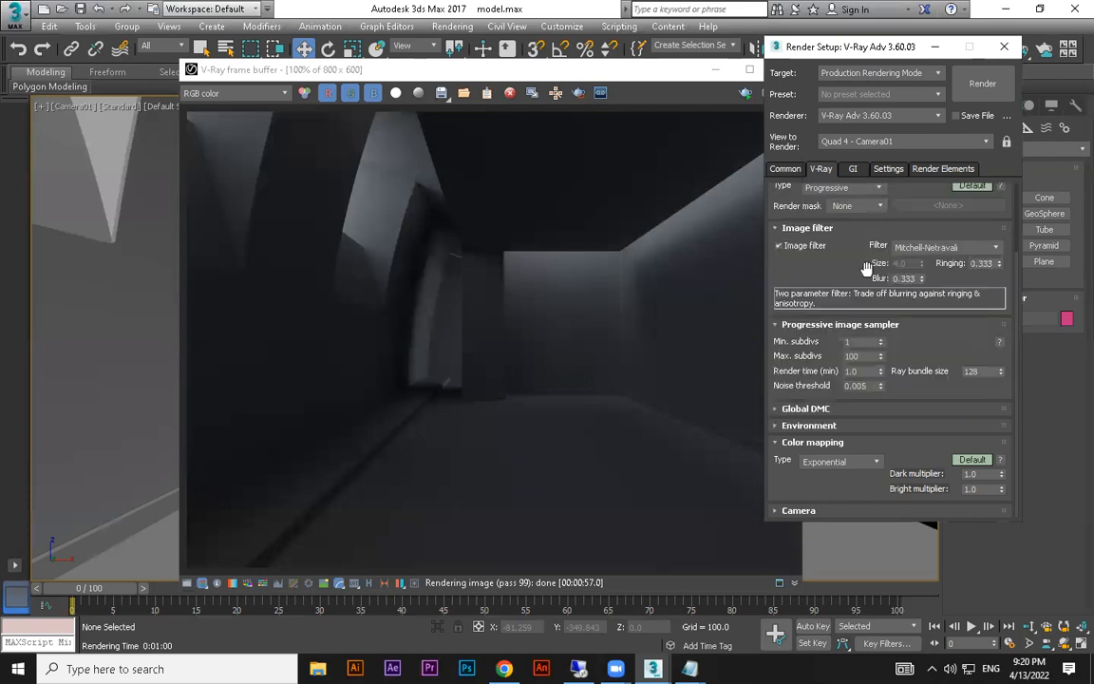
{"action": "left_click", "coordinate": [810, 424]}
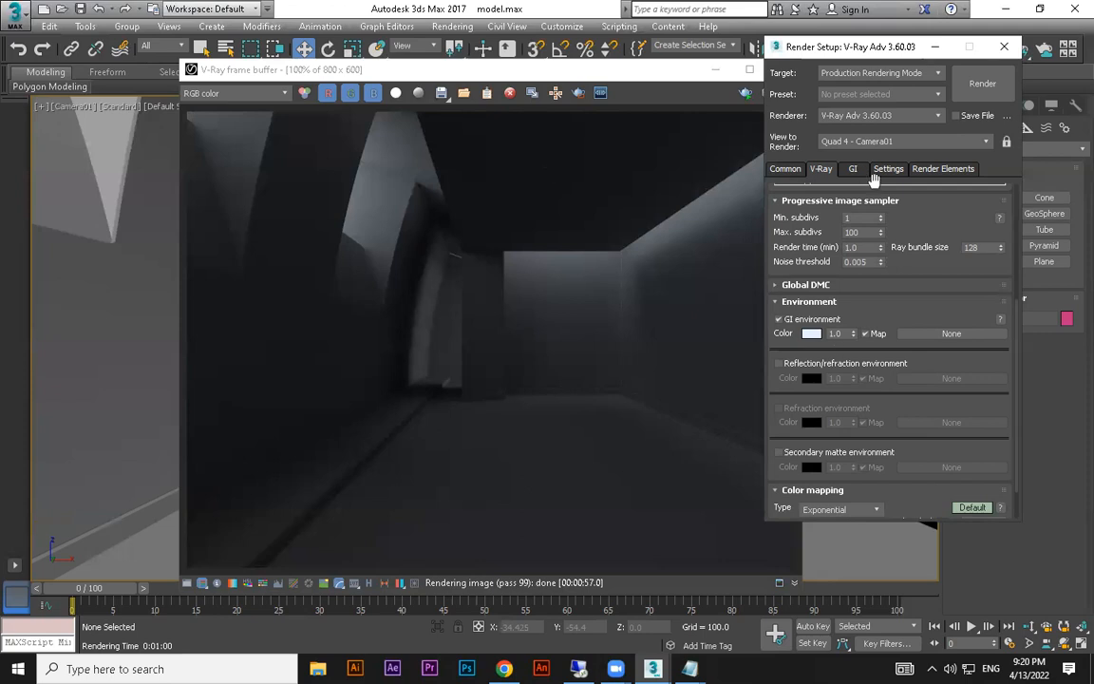
Set the primary global illumination engine to Irradiance map
{"action": "left_click", "coordinate": [855, 171]}
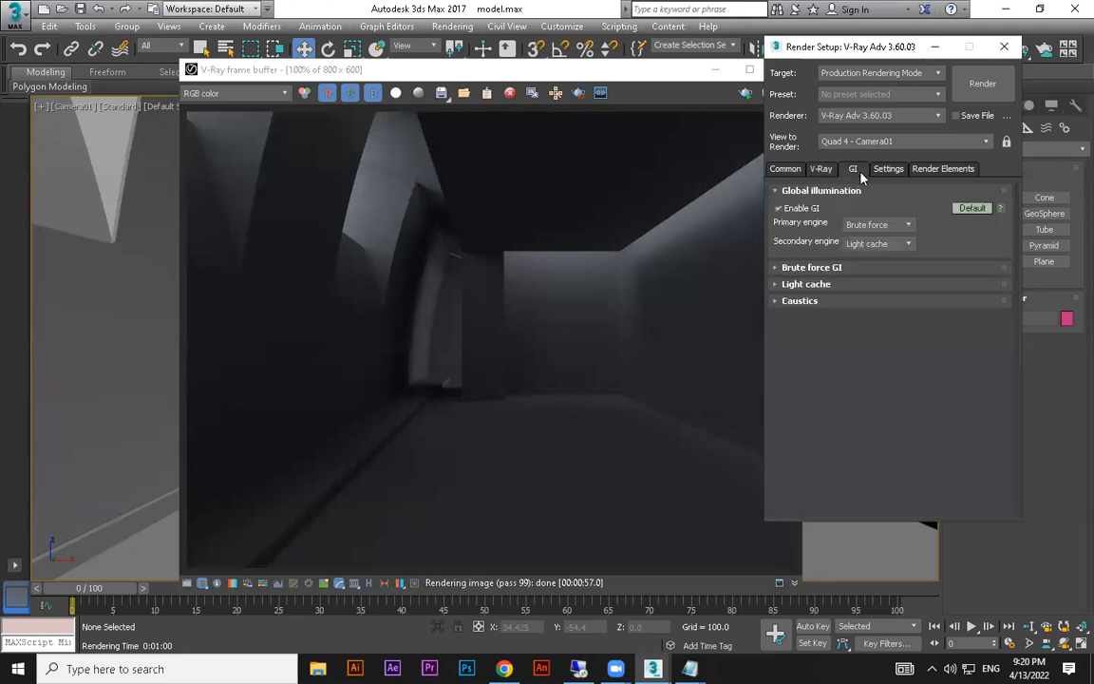
{"action": "left_click", "coordinate": [871, 225]}
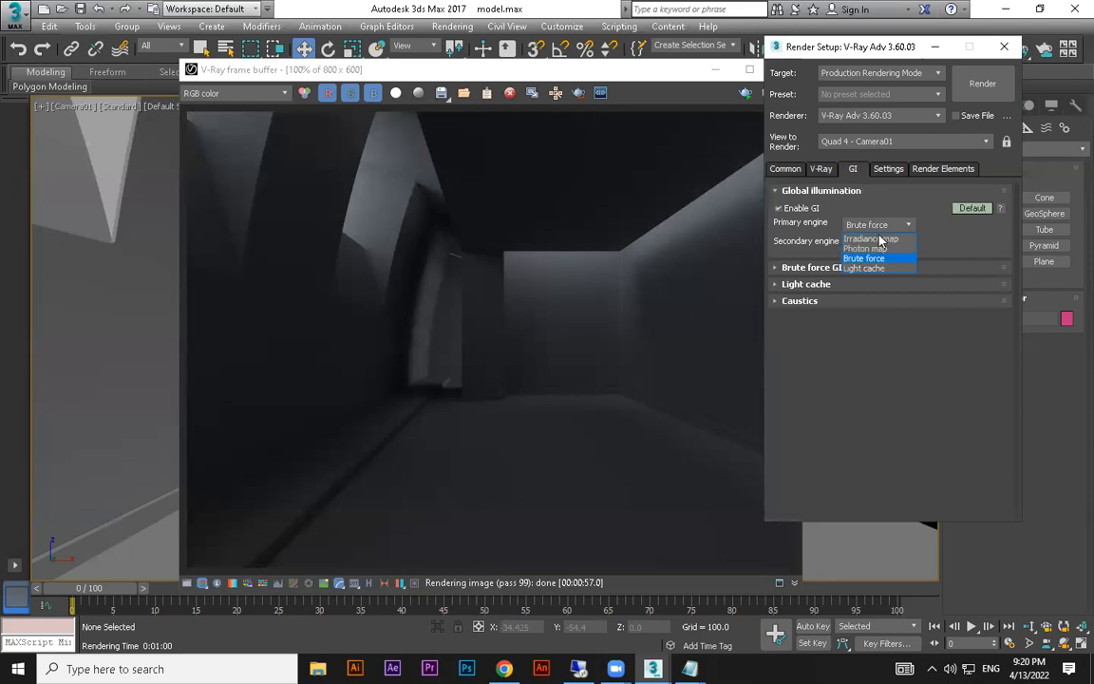
{"action": "left_click", "coordinate": [879, 240]}
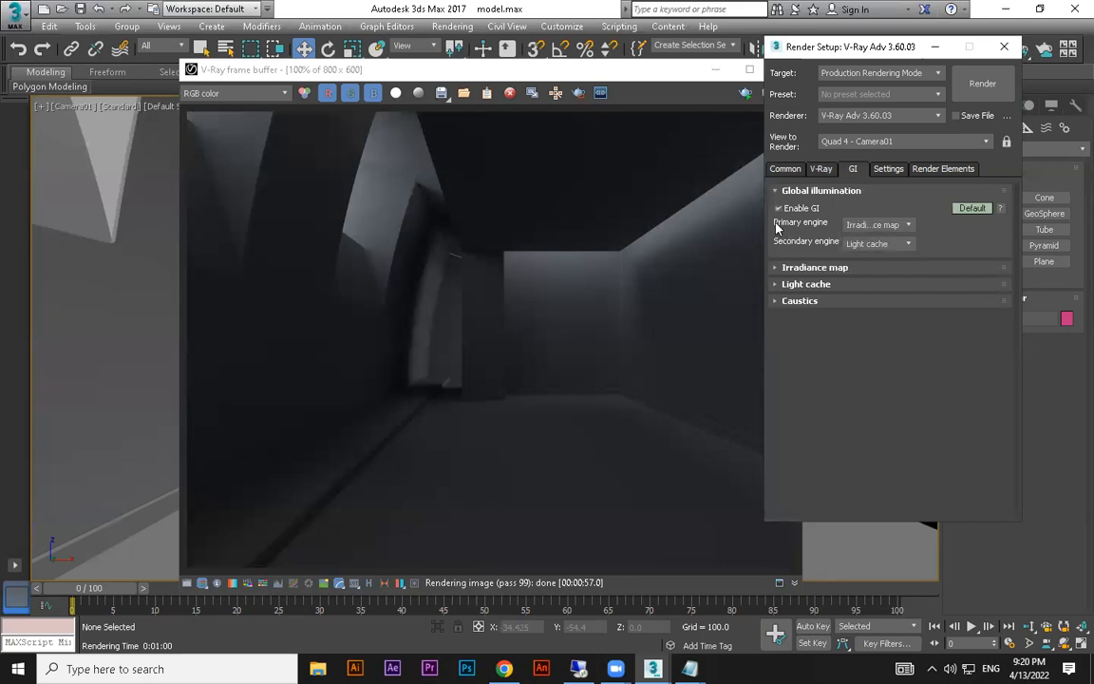
{"action": "left_click", "coordinate": [897, 226]}
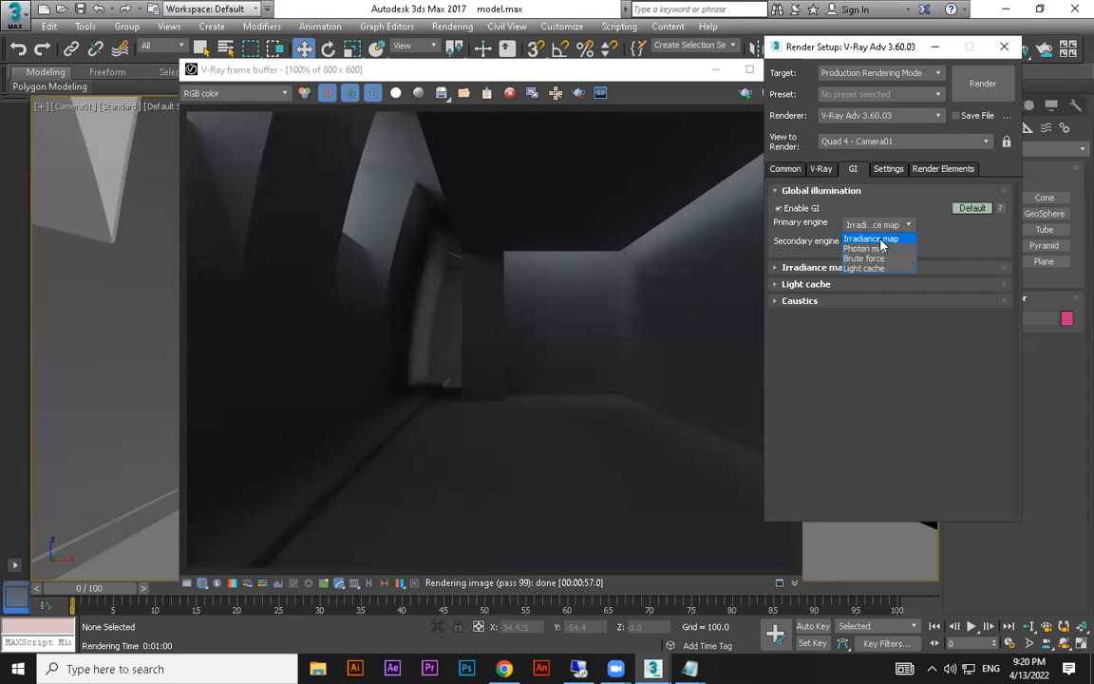
{"action": "left_click", "coordinate": [880, 240]}
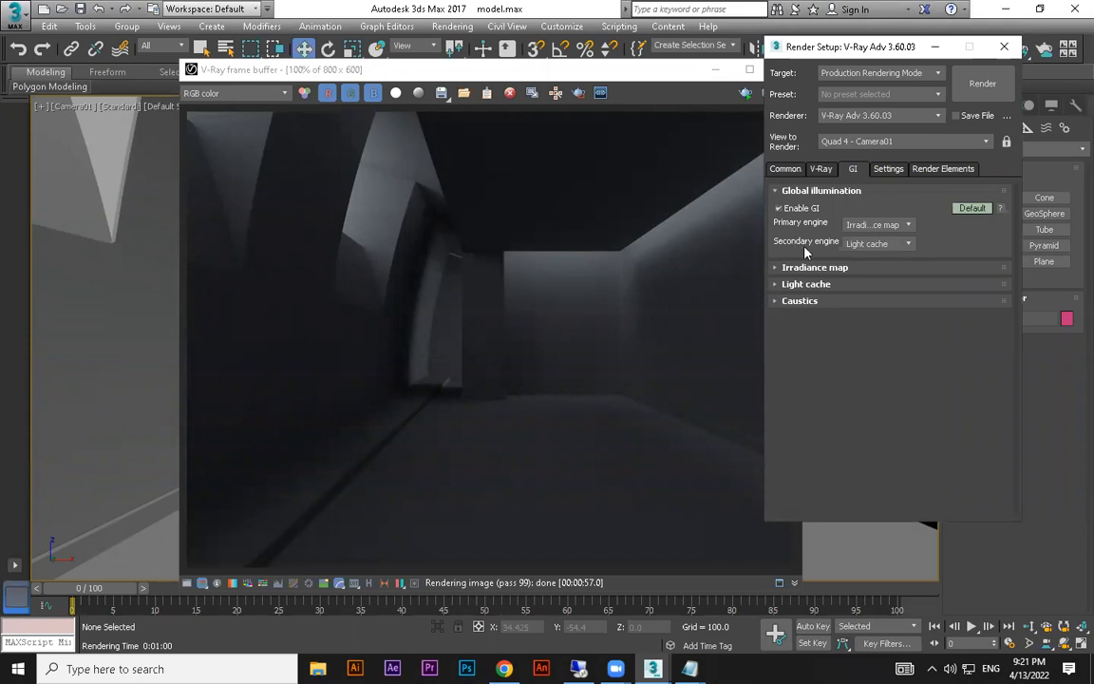
Set the secondary global illumination engine to None and run a test render
{"action": "left_click", "coordinate": [869, 243]}
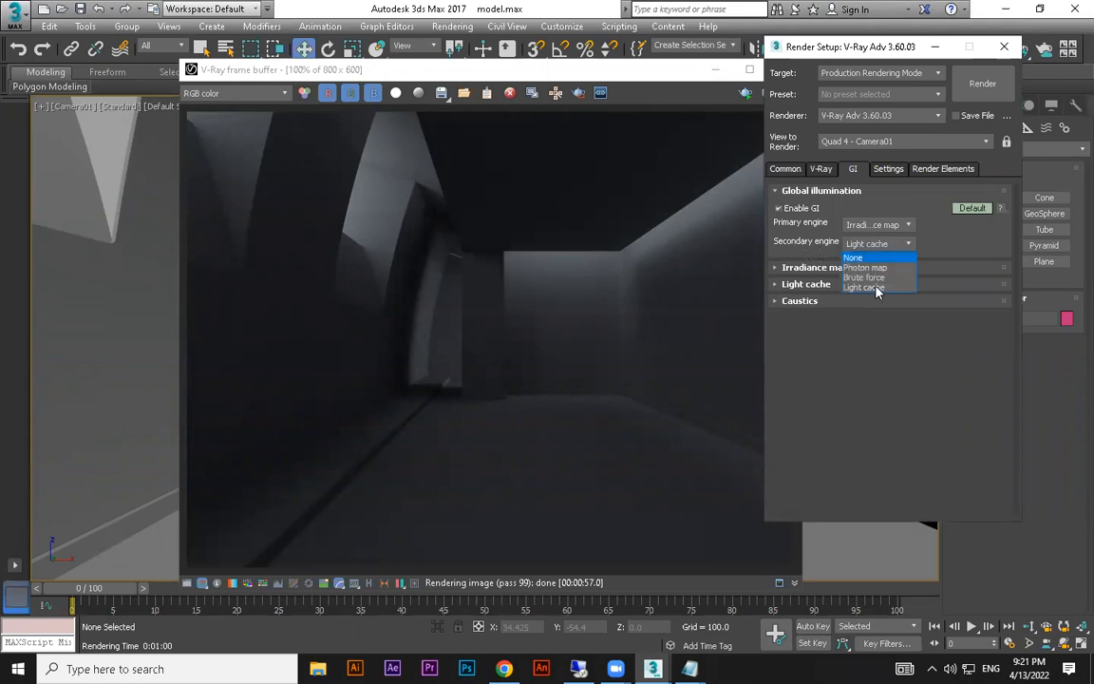
{"action": "left_click", "coordinate": [878, 246]}
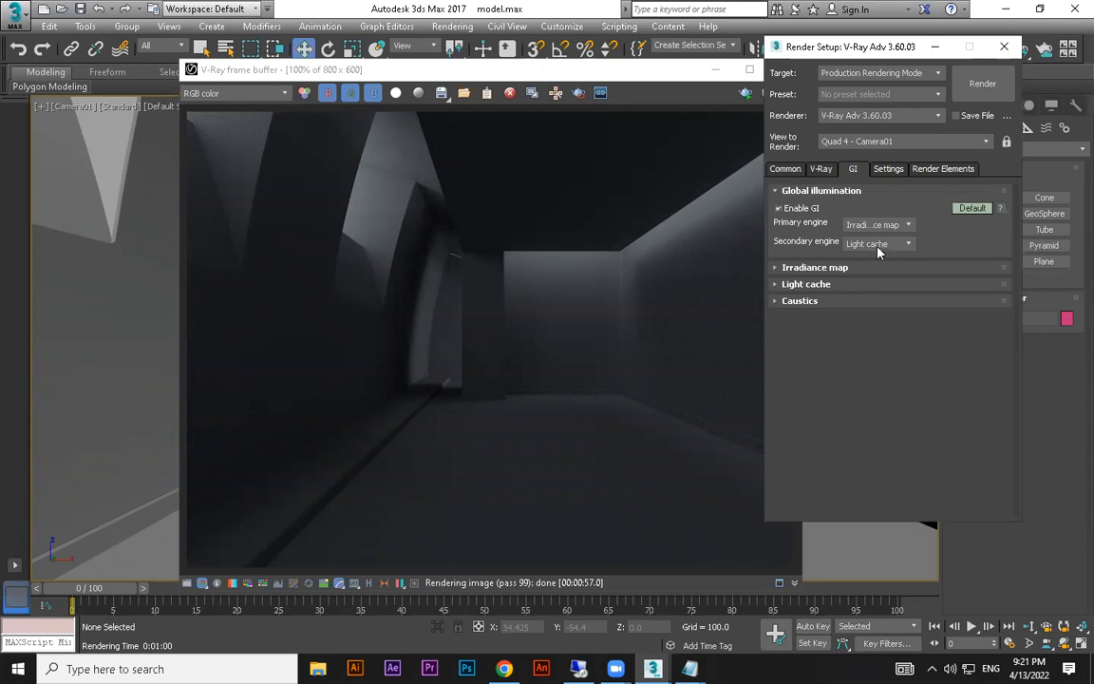
{"action": "left_click", "coordinate": [878, 244]}
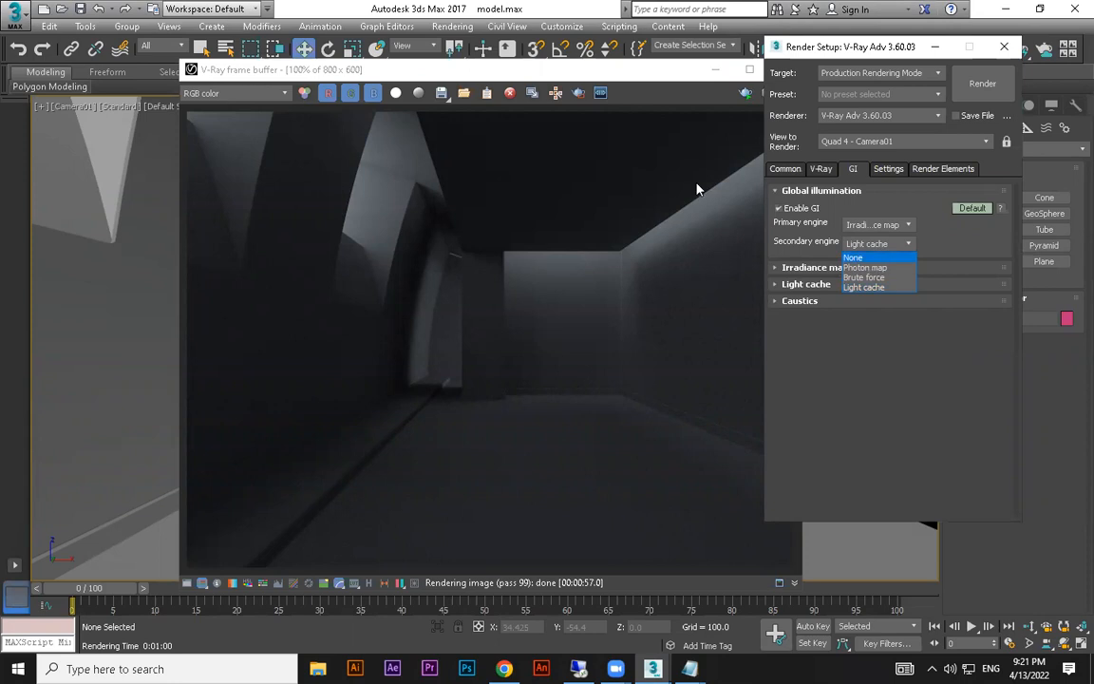
{"action": "left_click", "coordinate": [860, 258]}
{"action": "left_click", "coordinate": [981, 82]}
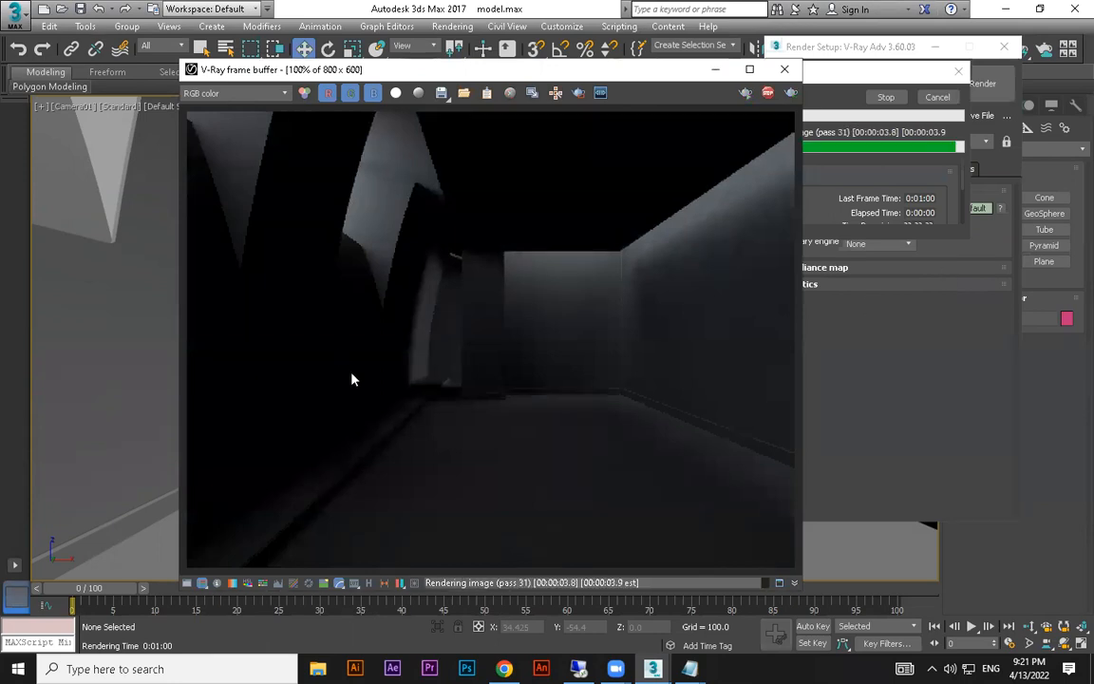
{"action": "left_click", "coordinate": [932, 374]}
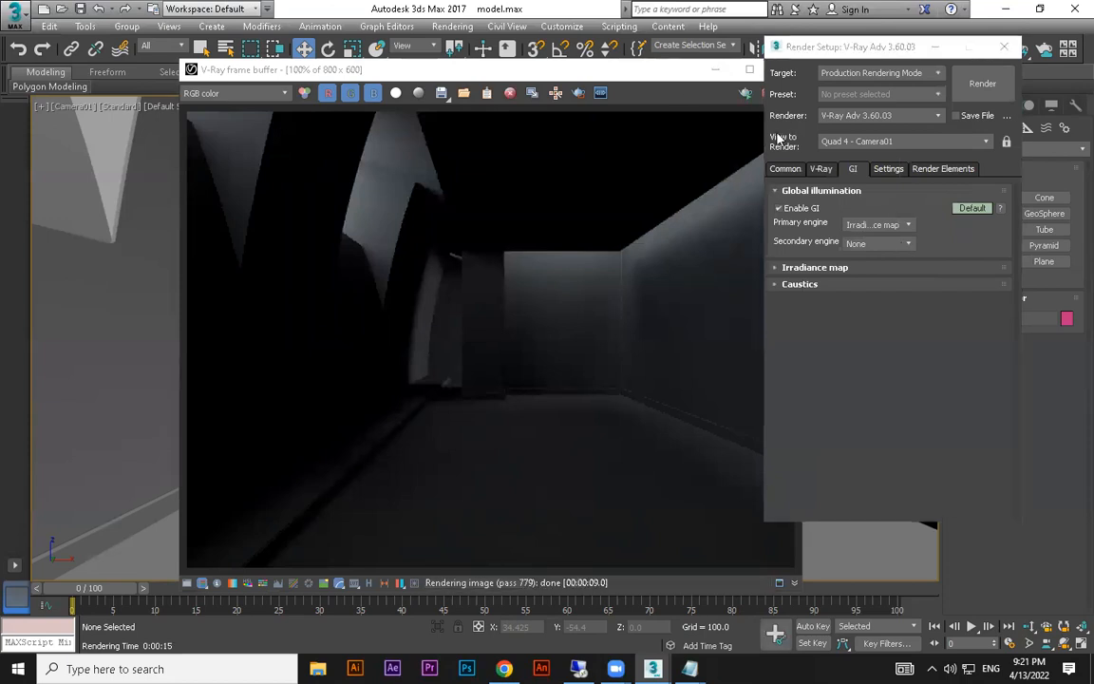
Separate the frame buffer and render setup windows, set the secondary GI engine back to Light cache and render again
{"action": "left_click_drag", "start_coordinate": [650, 75], "coordinate": [509, 97]}
{"action": "left_click_drag", "start_coordinate": [855, 46], "coordinate": [987, 100]}
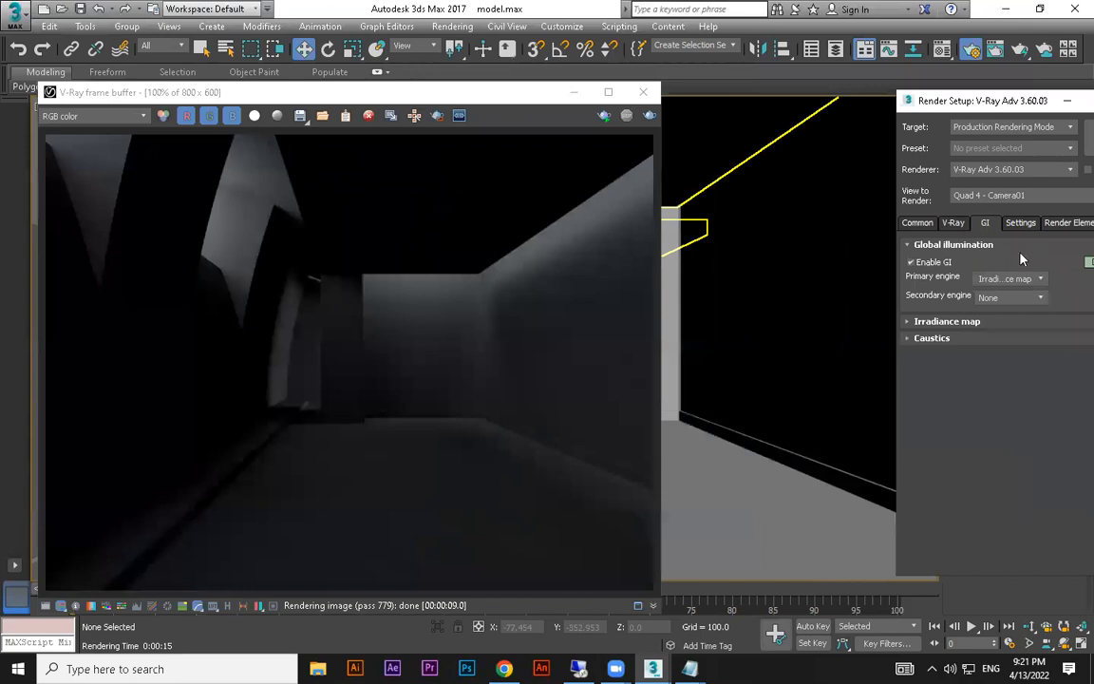
{"action": "left_click", "coordinate": [1012, 297]}
{"action": "left_click", "coordinate": [996, 341]}
{"action": "key", "text": "shift+q"}
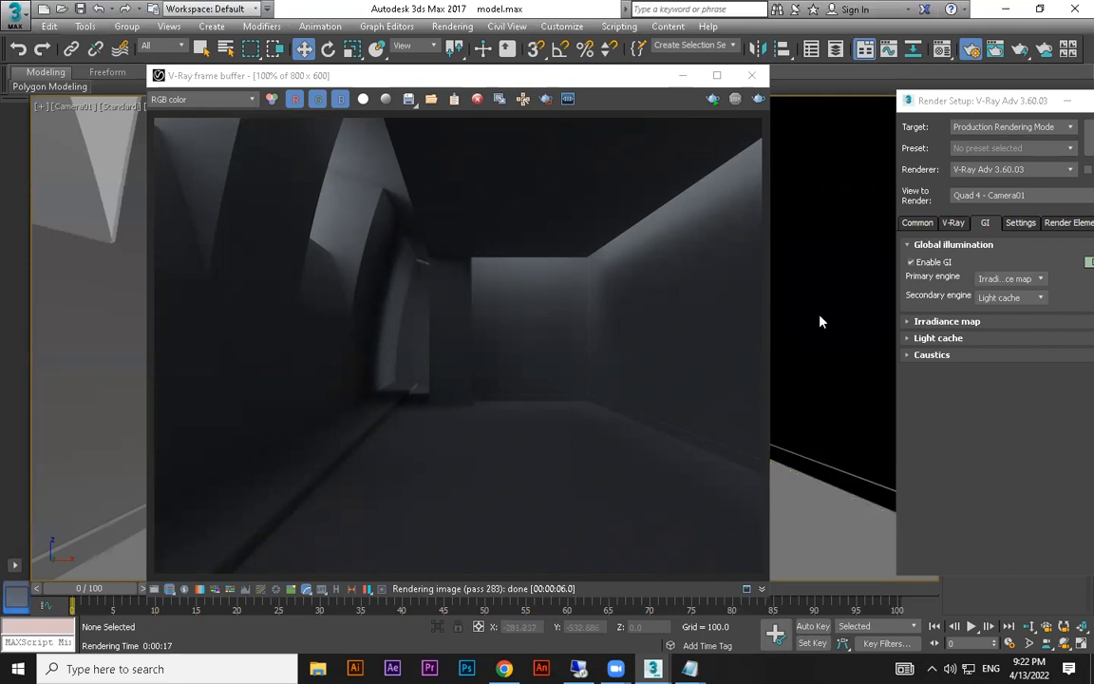
Move the render setup window fully into view and set the irradiance map's current preset to Very low
{"action": "left_click_drag", "start_coordinate": [994, 100], "coordinate": [825, 92]}
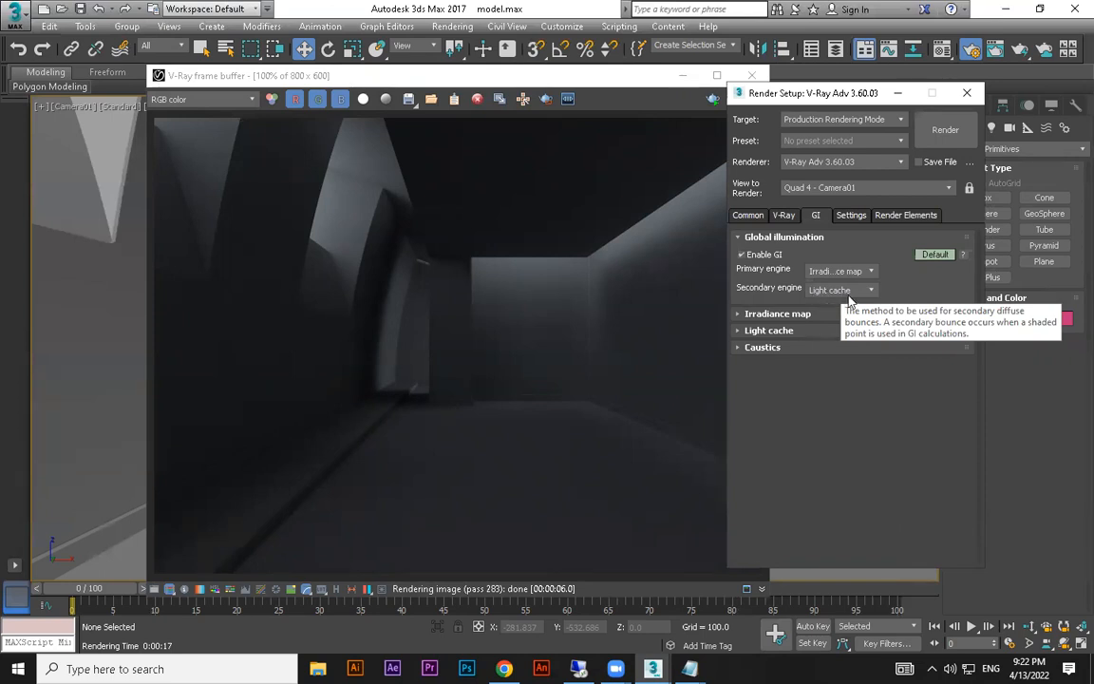
{"action": "left_click", "coordinate": [807, 316]}
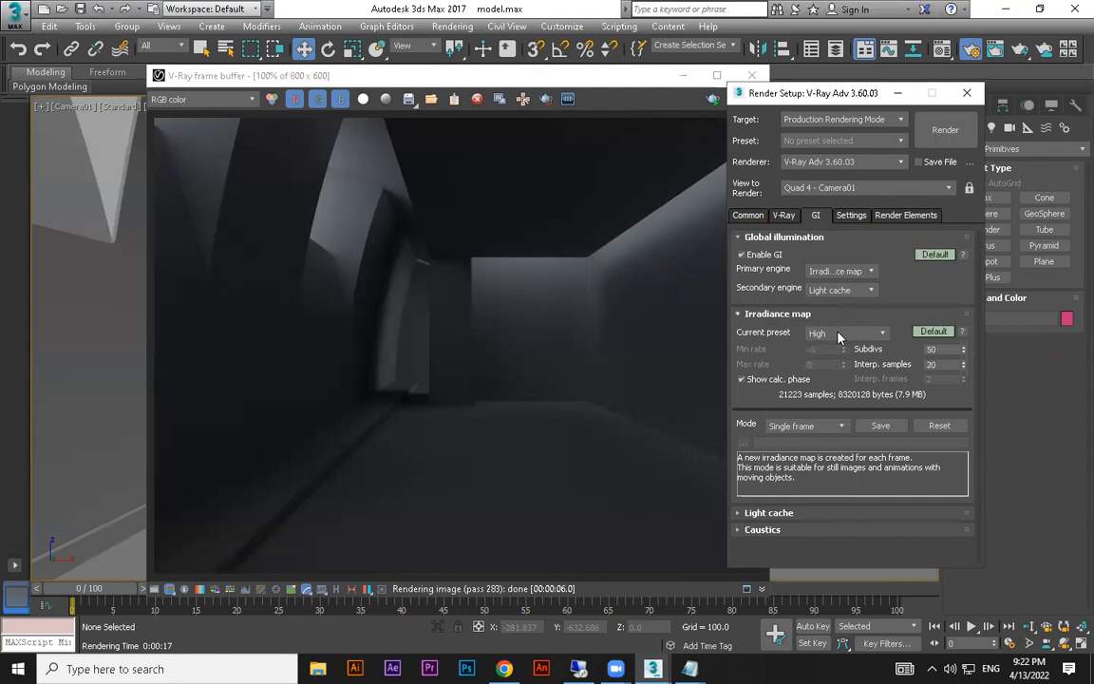
{"action": "left_click", "coordinate": [844, 332]}
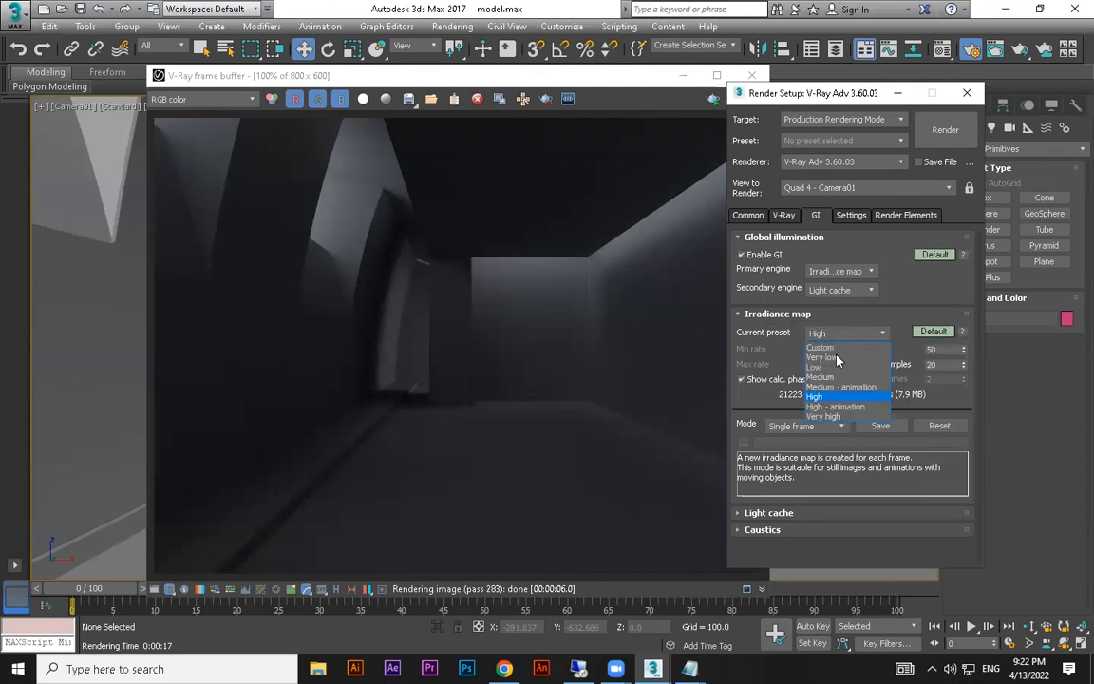
{"action": "left_click", "coordinate": [838, 357]}
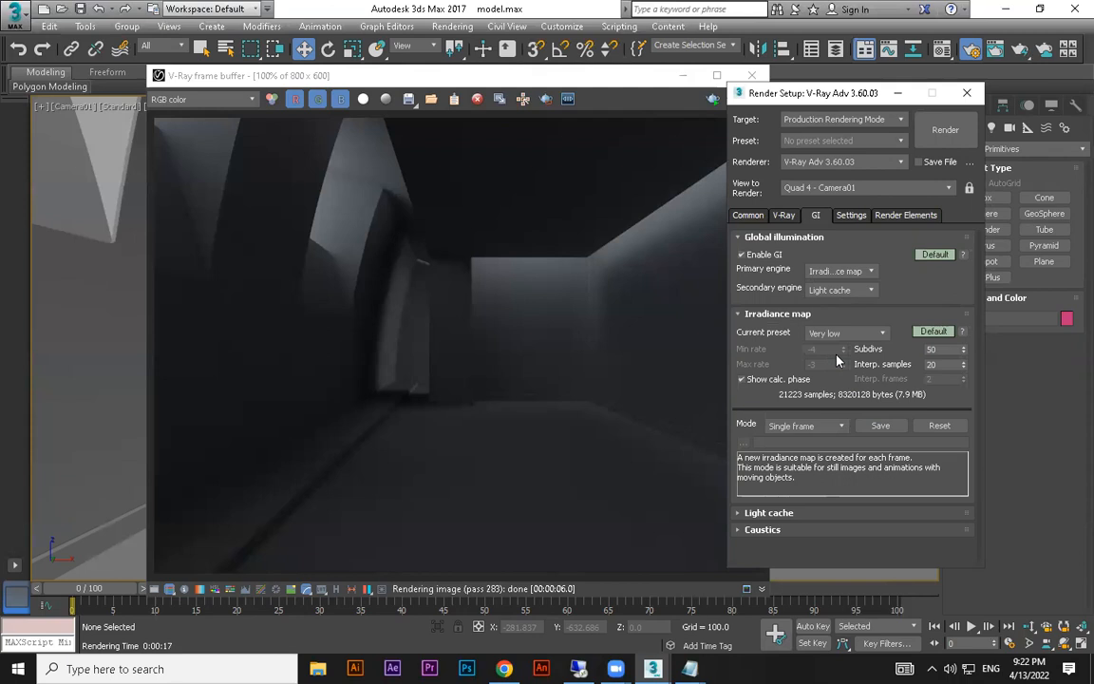
Set the light cache subdivs to 100 and run a low-quality test render
{"action": "left_click", "coordinate": [821, 511]}
{"action": "key", "text": "BackSpace"}
{"action": "left_click", "coordinate": [956, 134]}
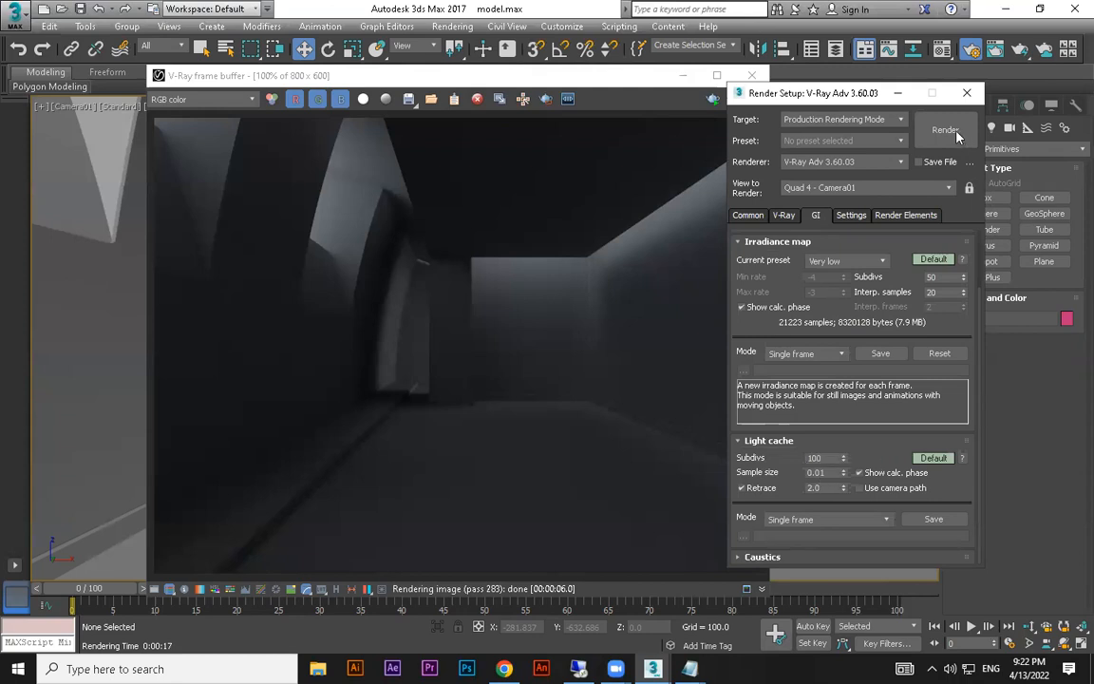
{"action": "left_click", "coordinate": [956, 135]}
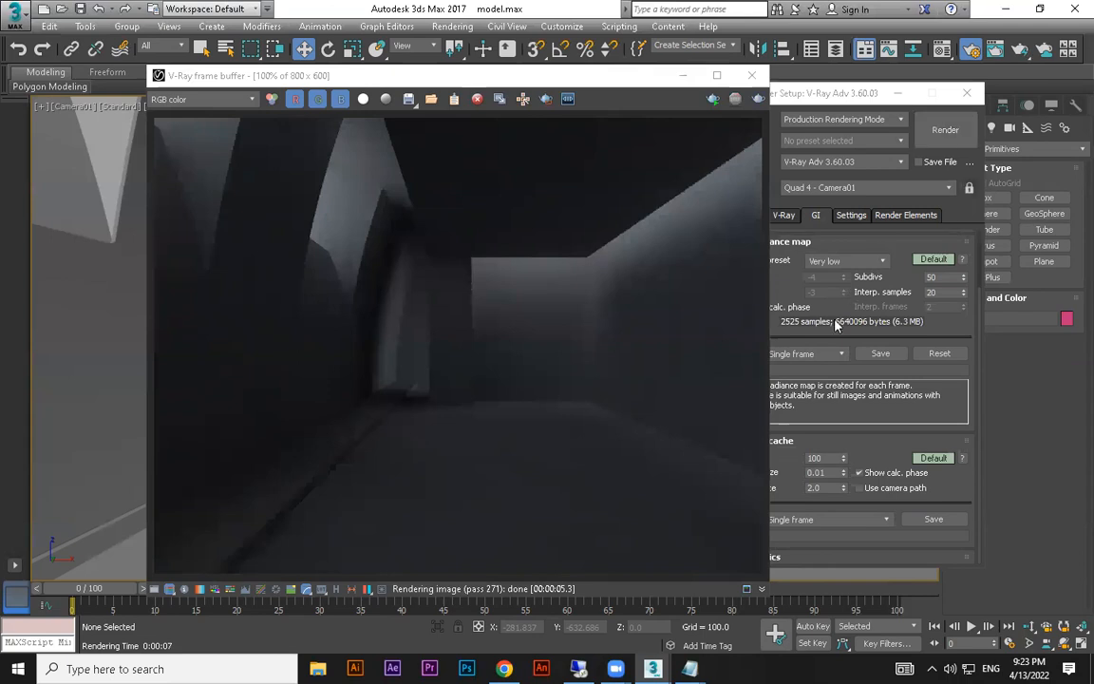
Run a test render with the irradiance map preset set to High and the light cache subdivs set to 1000
{"action": "left_click", "coordinate": [844, 260]}
{"action": "left_click", "coordinate": [836, 325]}
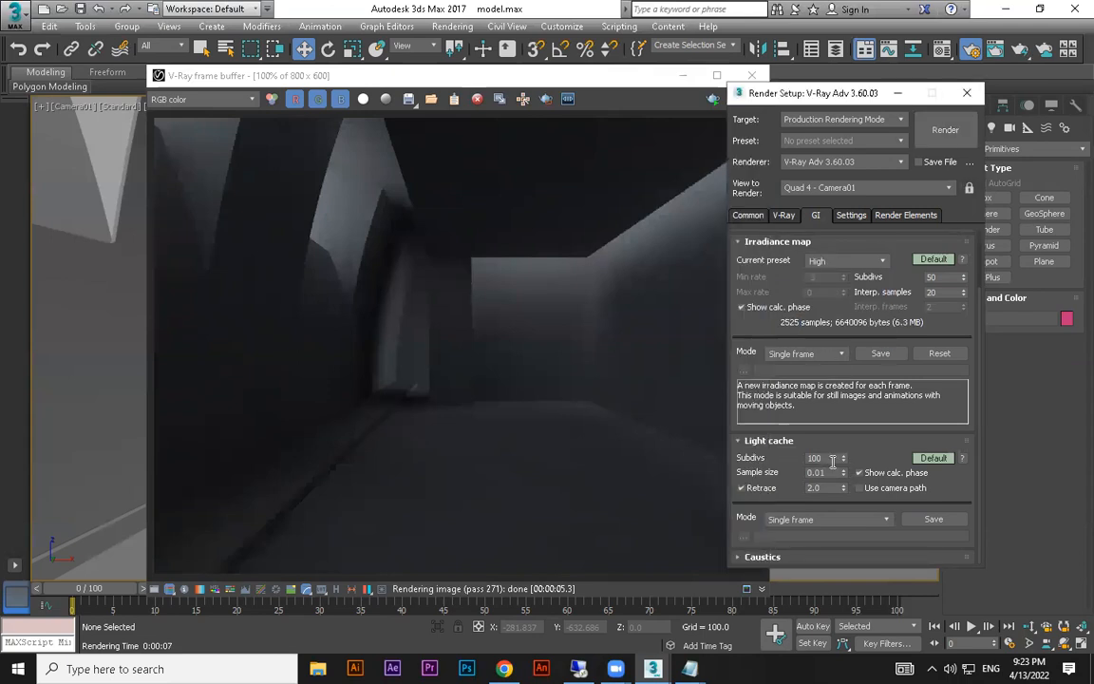
{"action": "left_click", "coordinate": [824, 460]}
{"action": "type", "text": "0"}
{"action": "key", "text": "Tab"}
{"action": "left_click", "coordinate": [967, 129]}
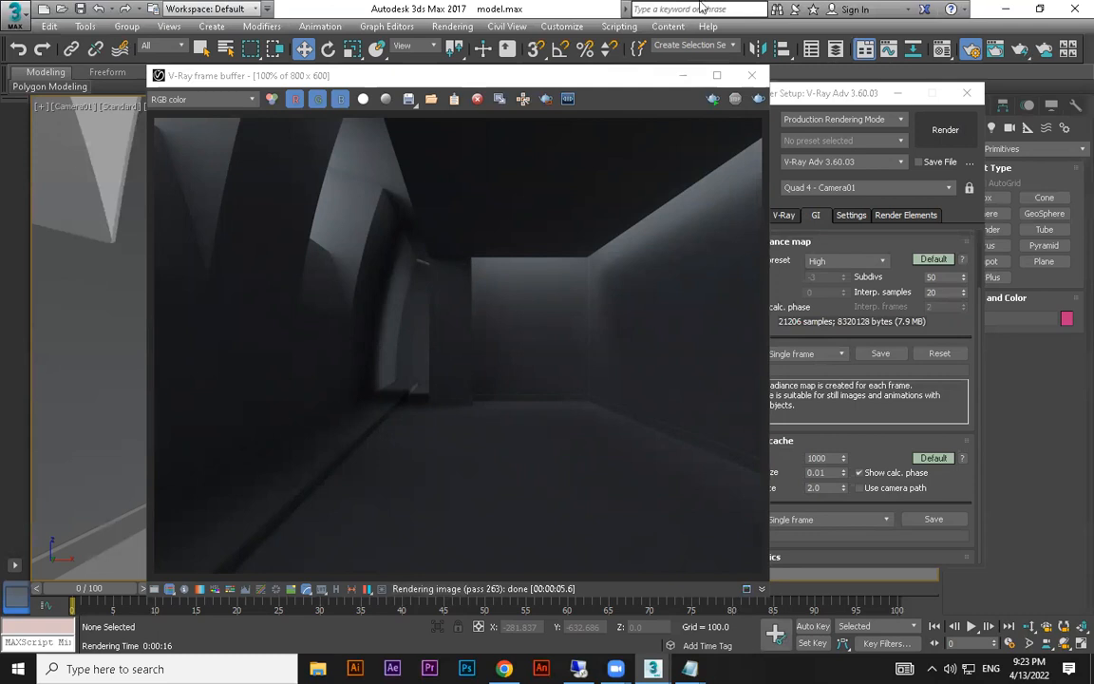
Return the irradiance map preset to Very low and the light cache subdivs to 100 for a fast test render
{"action": "left_click_drag", "start_coordinate": [386, 85], "coordinate": [305, 88]}
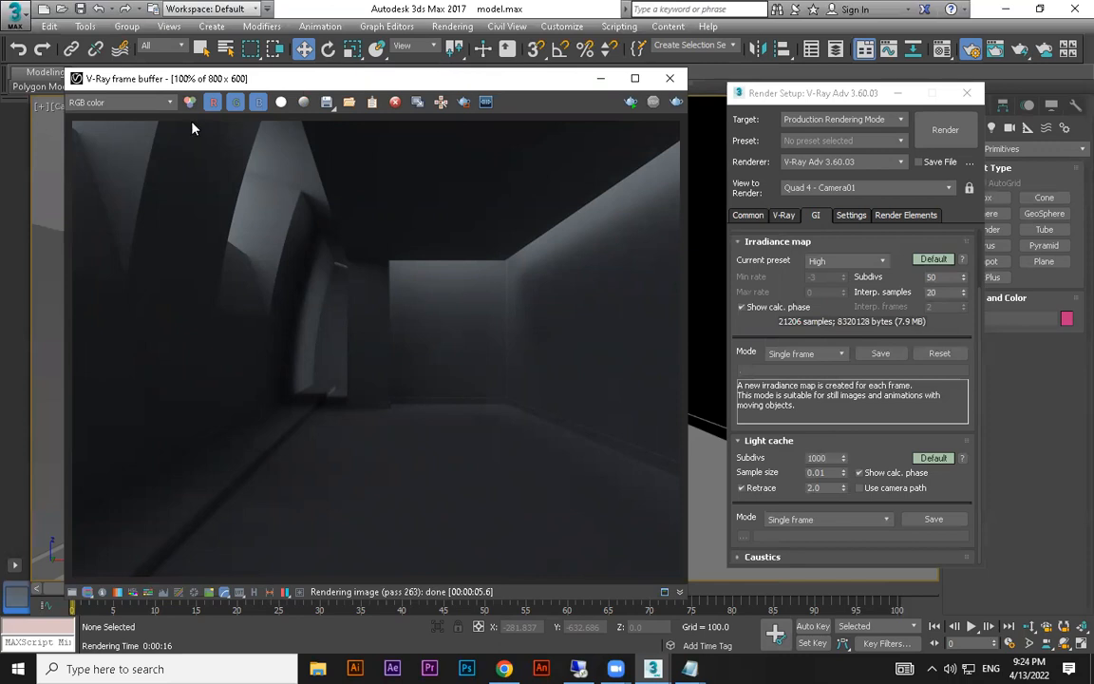
{"action": "left_click", "coordinate": [826, 263]}
{"action": "left_click", "coordinate": [822, 285]}
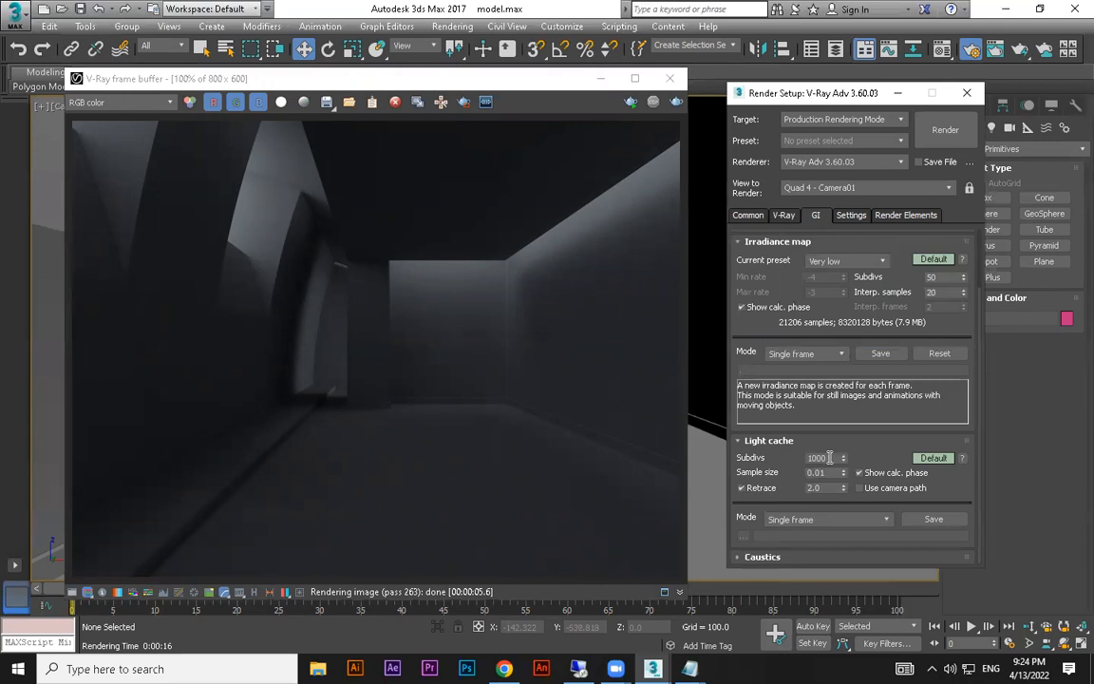
{"action": "left_click", "coordinate": [830, 458]}
{"action": "key", "text": "BackSpace"}
{"action": "key", "text": "BackSpace"}
{"action": "type", "text": "0"}
{"action": "left_click", "coordinate": [966, 137]}
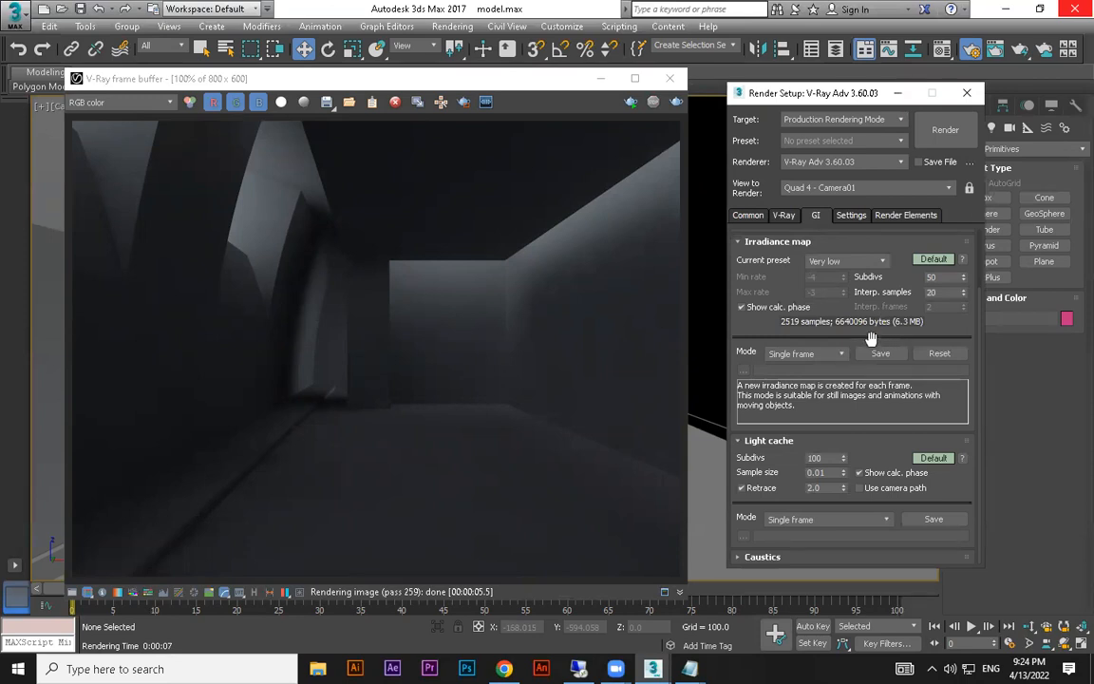
Set the GI environment multiplier to 5 and run a test render
{"action": "left_click", "coordinate": [783, 214]}
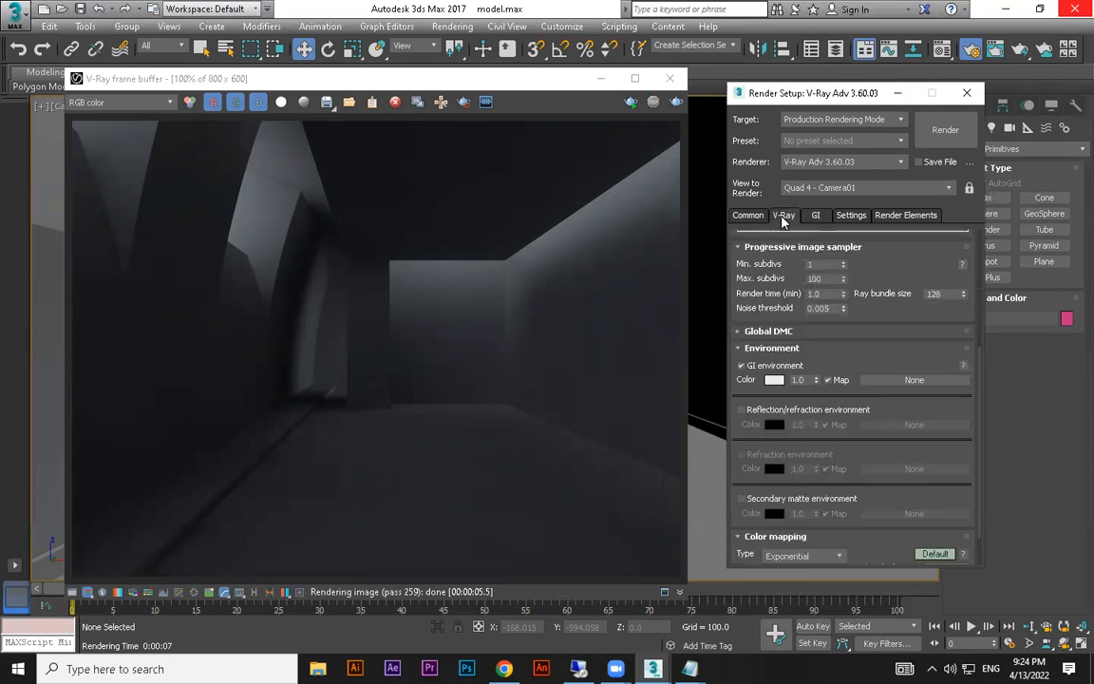
{"action": "scroll", "coordinate": [893, 380], "scroll_direction": "up", "scroll_amount": 4}
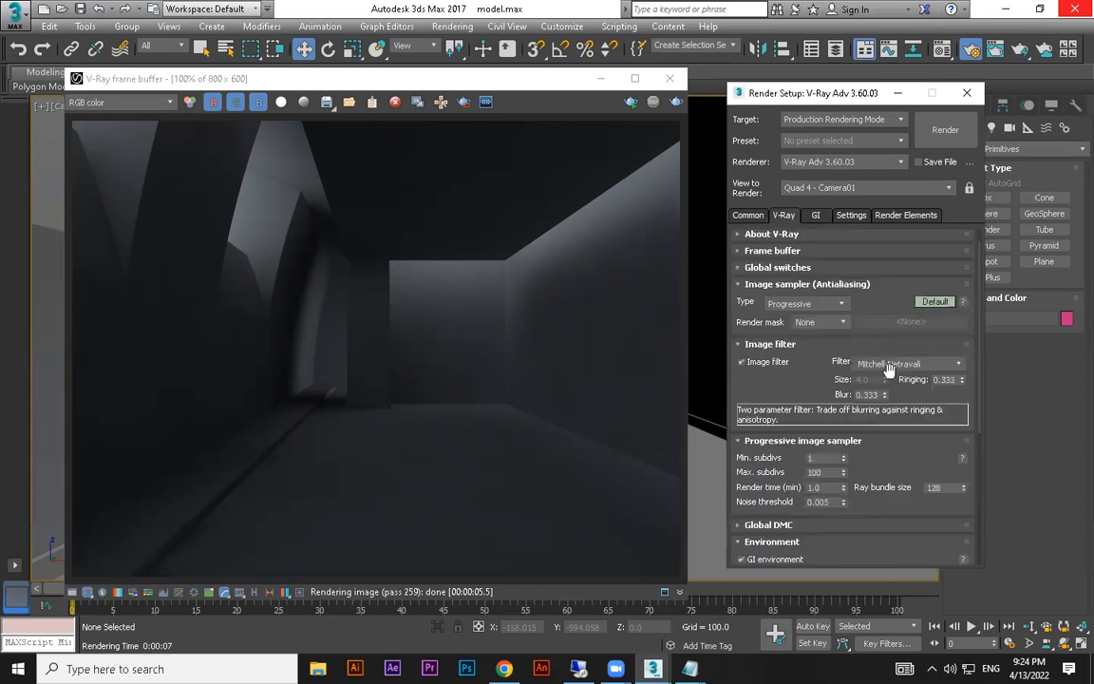
{"action": "scroll", "coordinate": [785, 332], "scroll_direction": "down", "scroll_amount": 3}
{"action": "scroll", "coordinate": [782, 331], "scroll_direction": "down", "scroll_amount": 3}
{"action": "left_click_drag", "start_coordinate": [803, 343], "coordinate": [744, 342]}
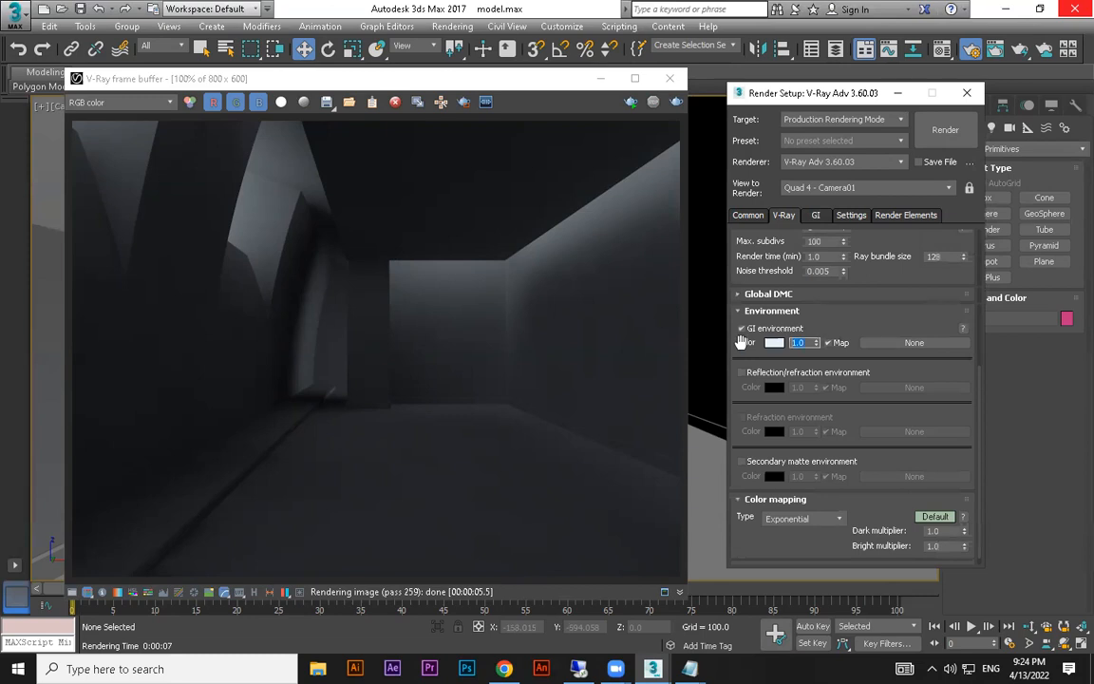
{"action": "type", "text": "5"}
{"action": "key", "text": "Return"}
{"action": "left_click", "coordinate": [947, 128]}
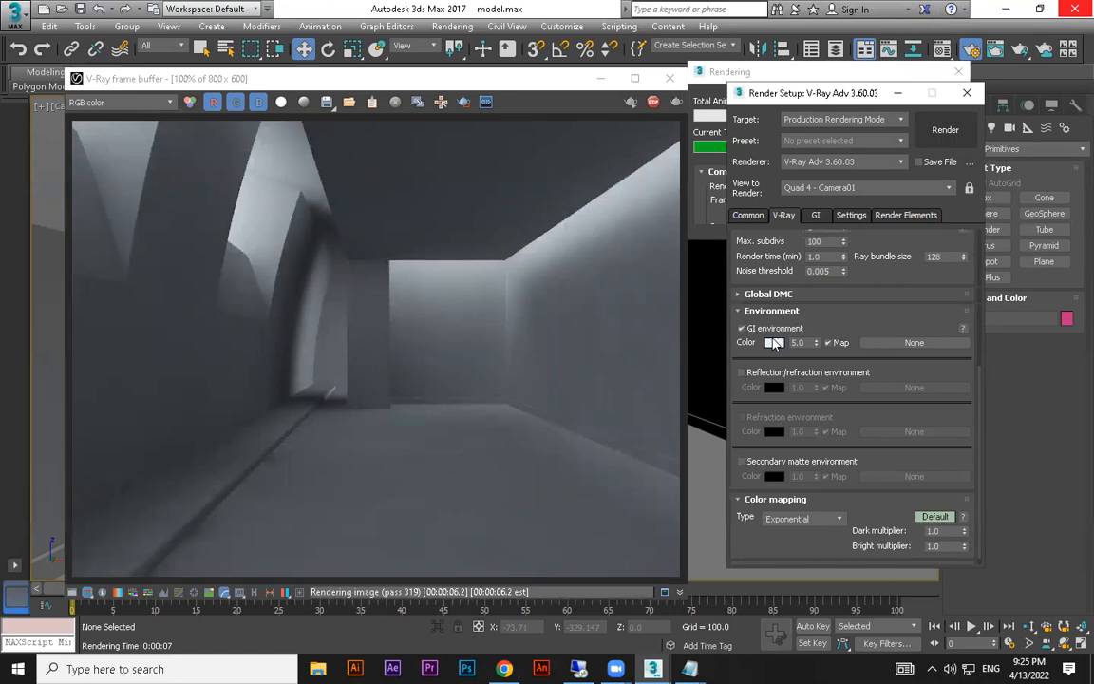
Change the GI environment color to a saturated sky blue and run a test render
{"action": "left_click", "coordinate": [774, 343]}
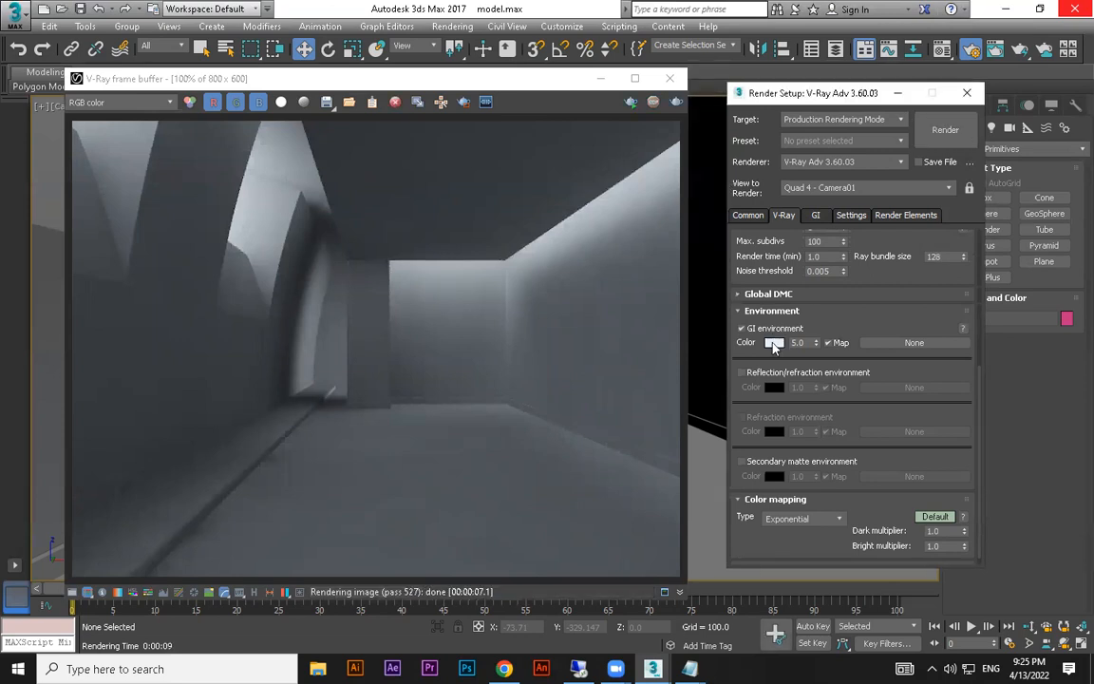
{"action": "left_click", "coordinate": [563, 232]}
{"action": "left_click", "coordinate": [947, 130]}
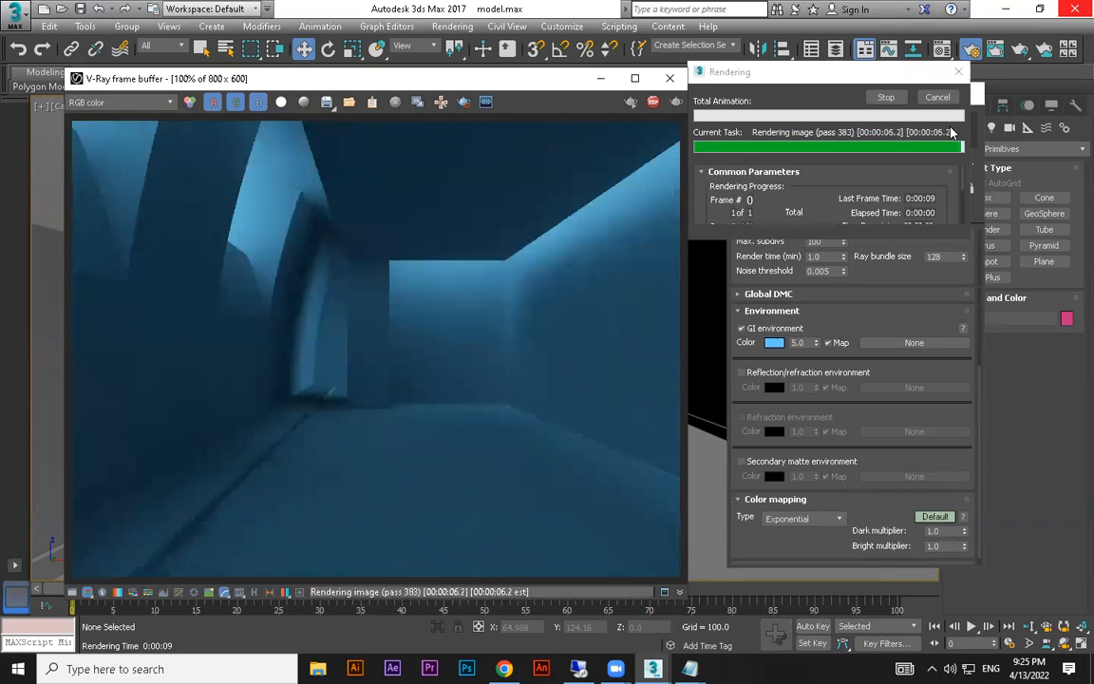
Return the GI environment color to a very pale blue and run a test render
{"action": "left_click", "coordinate": [774, 342]}
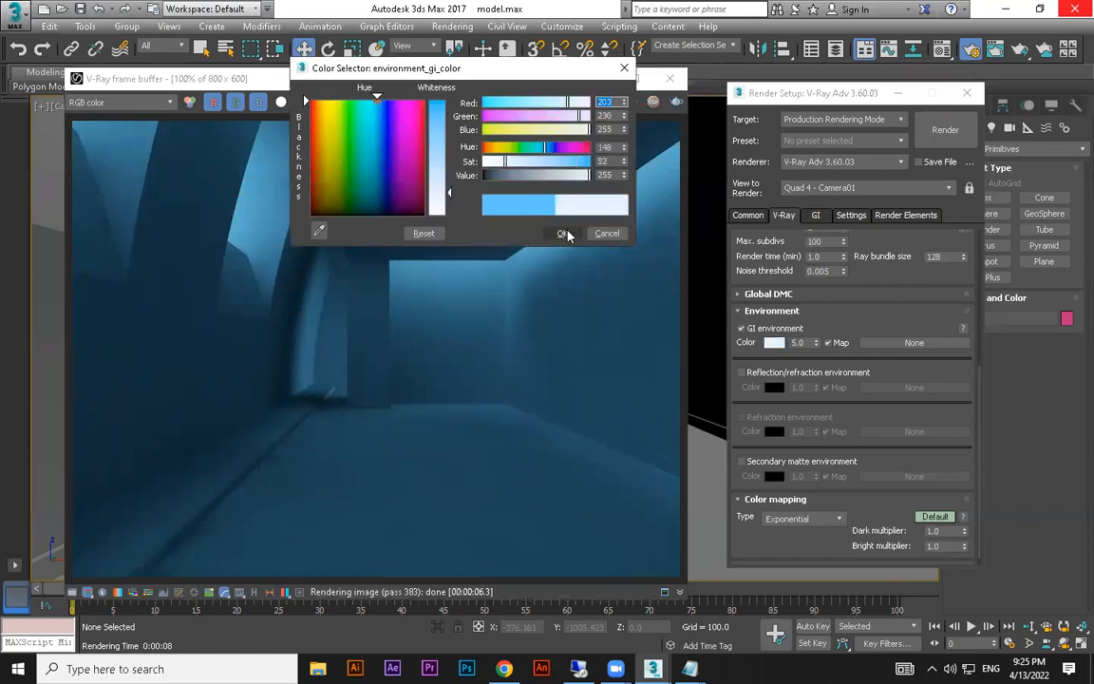
{"action": "left_click", "coordinate": [945, 129]}
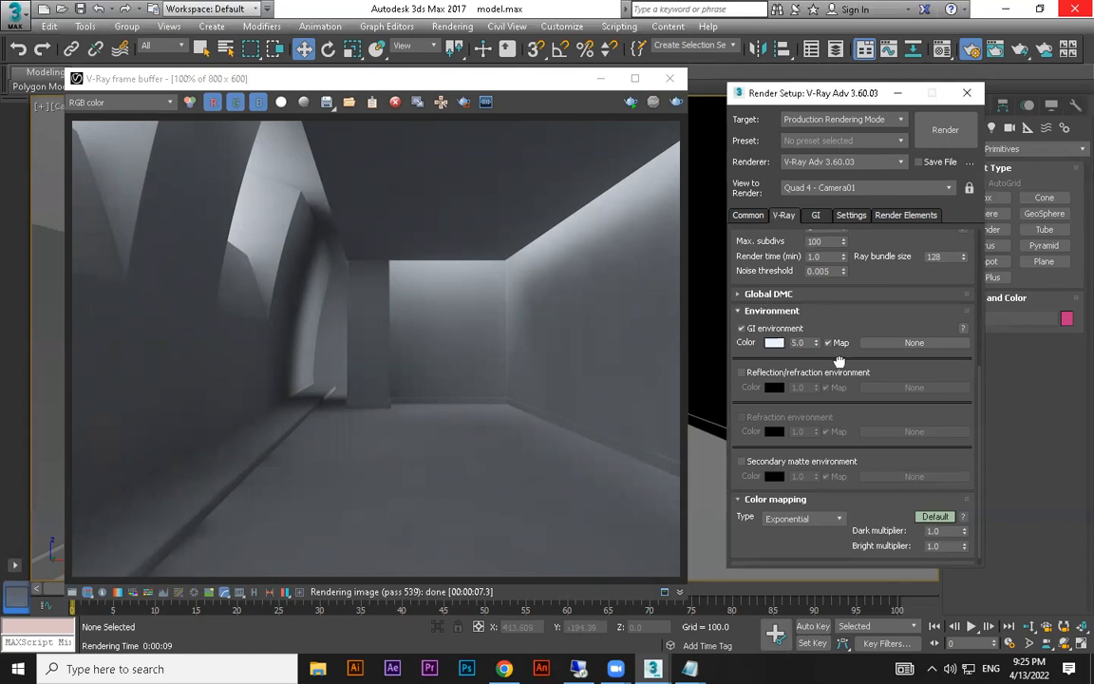
Set the GI environment multiplier back to 1
{"action": "scroll", "coordinate": [957, 296], "scroll_direction": "up", "scroll_amount": 5}
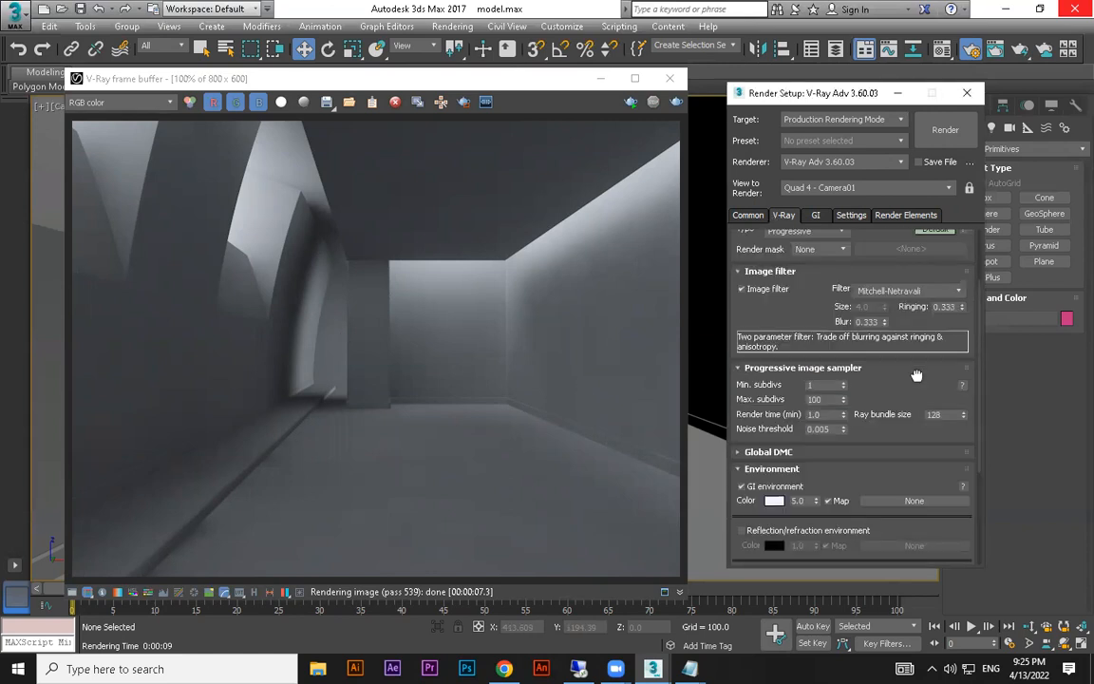
{"action": "scroll", "coordinate": [760, 333], "scroll_direction": "down", "scroll_amount": 5}
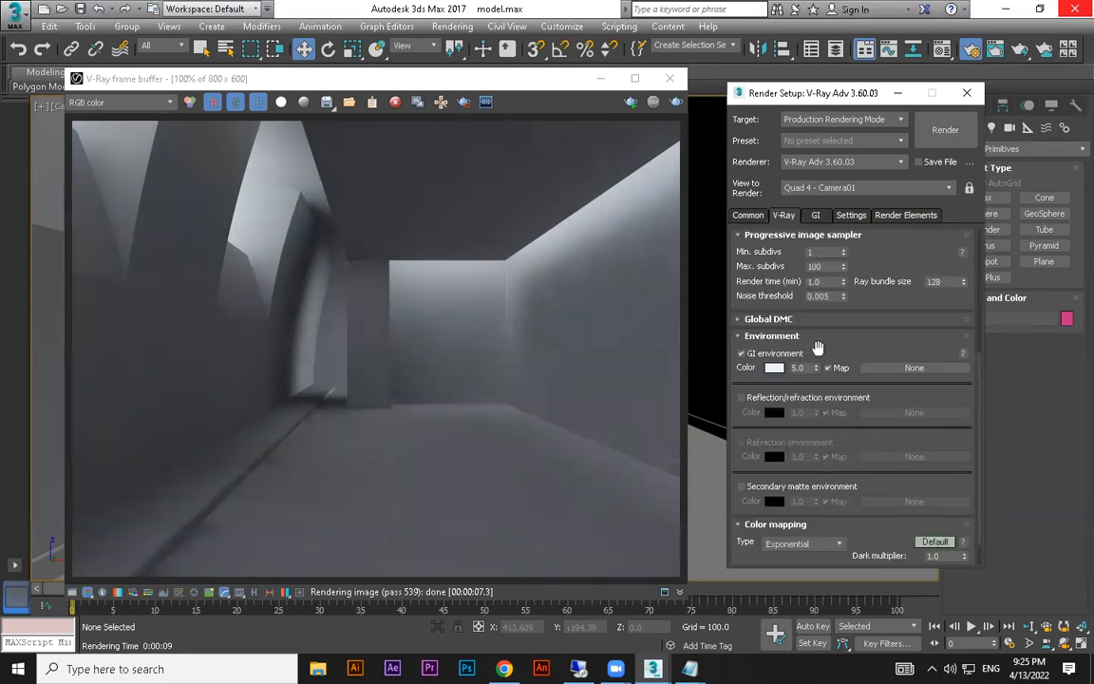
{"action": "scroll", "coordinate": [804, 370], "scroll_direction": "down", "scroll_amount": 2}
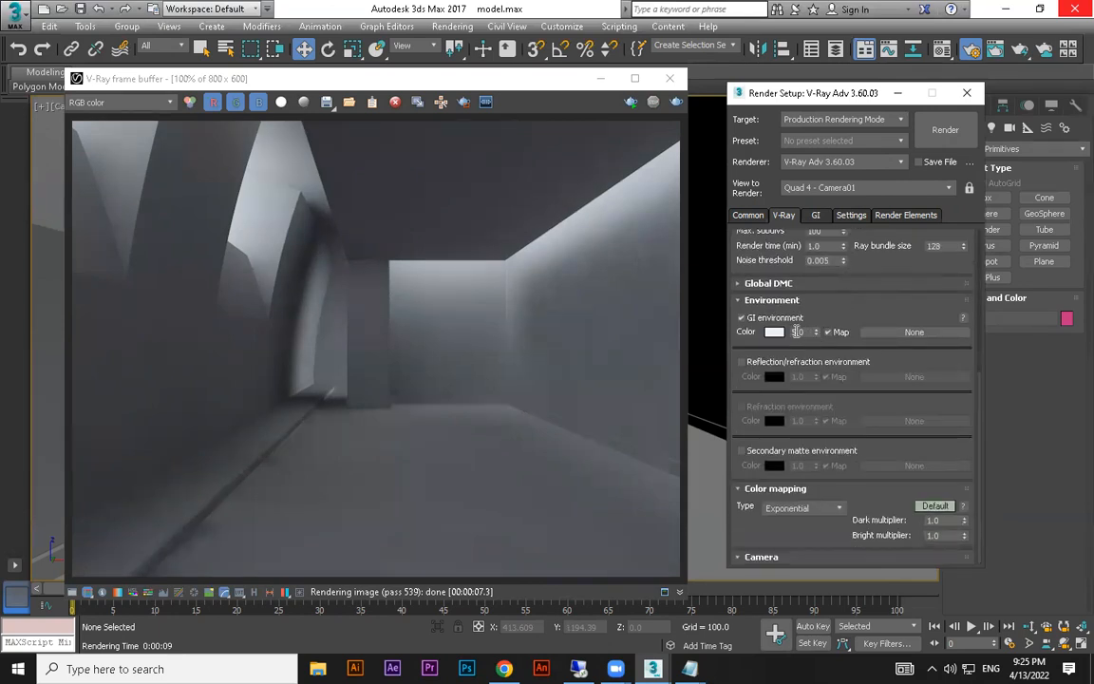
{"action": "left_click_drag", "start_coordinate": [814, 332], "coordinate": [781, 332]}
{"action": "type", "text": "1"}
{"action": "key", "text": "Return"}
Review the color mapping multipliers, the irradiance map presets and the light cache subdivs
{"action": "left_click_drag", "start_coordinate": [926, 520], "coordinate": [950, 535]}
{"action": "key", "text": "Tab"}
{"action": "left_click", "coordinate": [815, 215]}
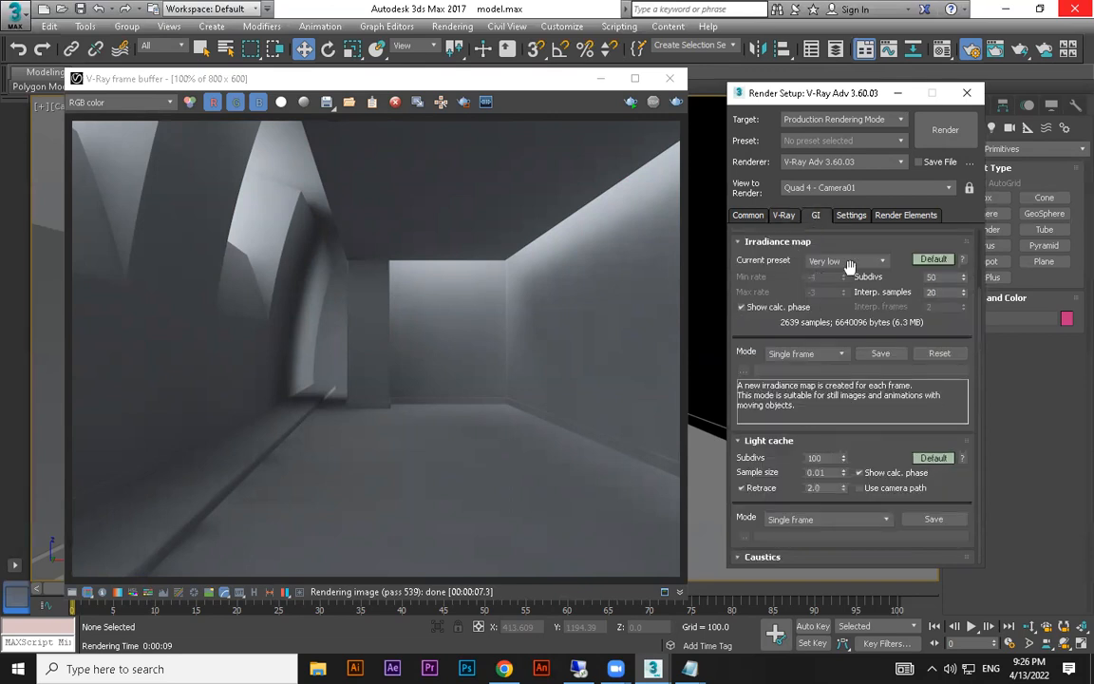
{"action": "left_click", "coordinate": [855, 265]}
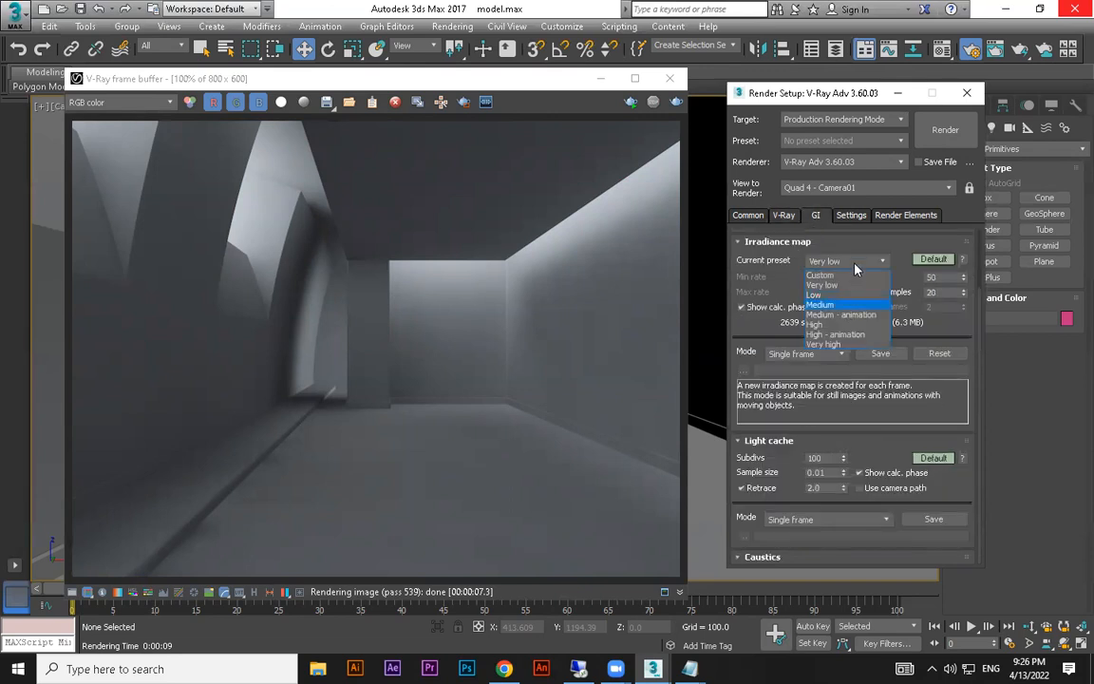
{"action": "left_click", "coordinate": [853, 249]}
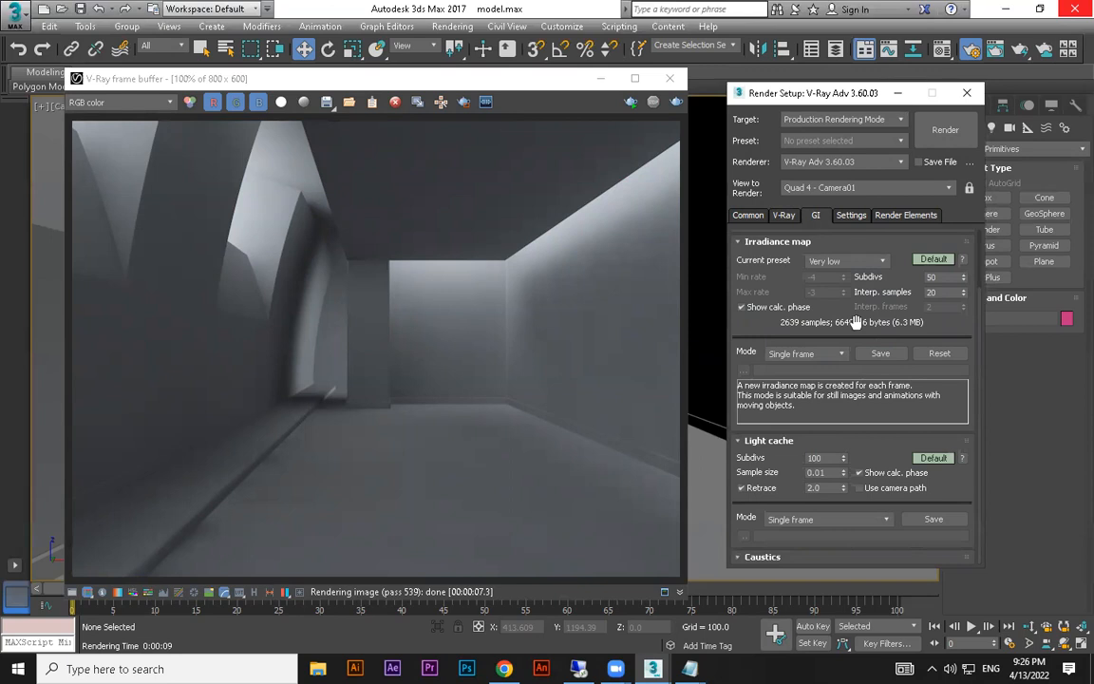
{"action": "double_click", "coordinate": [824, 458]}
{"action": "left_click", "coordinate": [747, 216]}
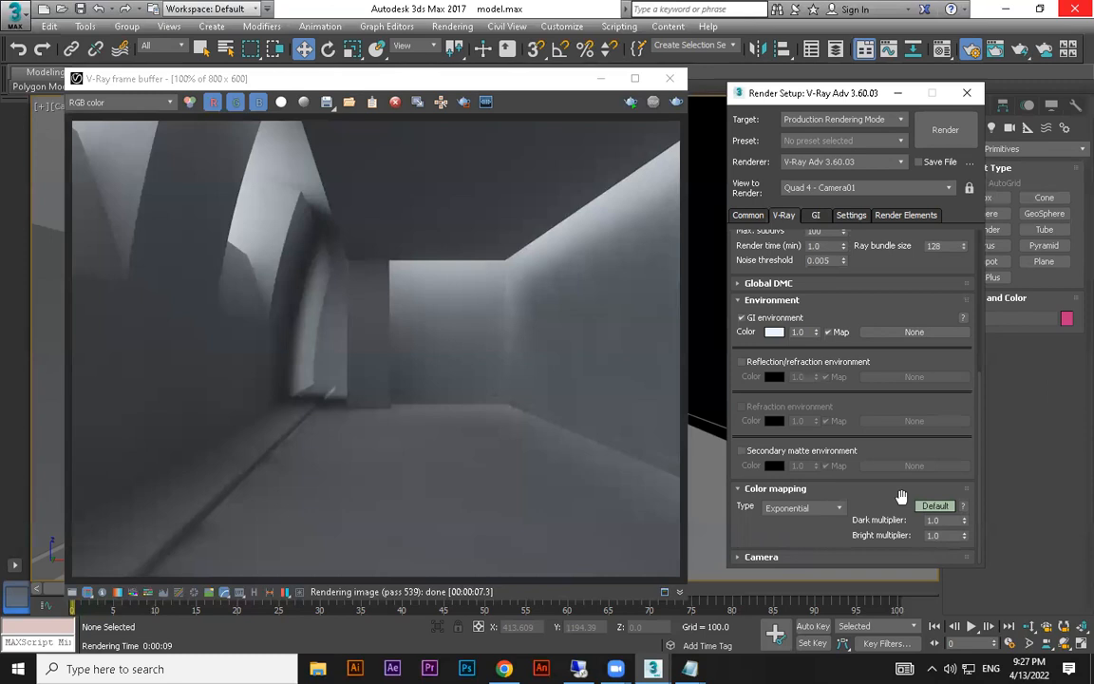
Set the color mapping dark multiplier to 3 and run a test render
{"action": "left_click_drag", "start_coordinate": [946, 519], "coordinate": [919, 522]}
{"action": "type", "text": "2"}
{"action": "left_click", "coordinate": [945, 129]}
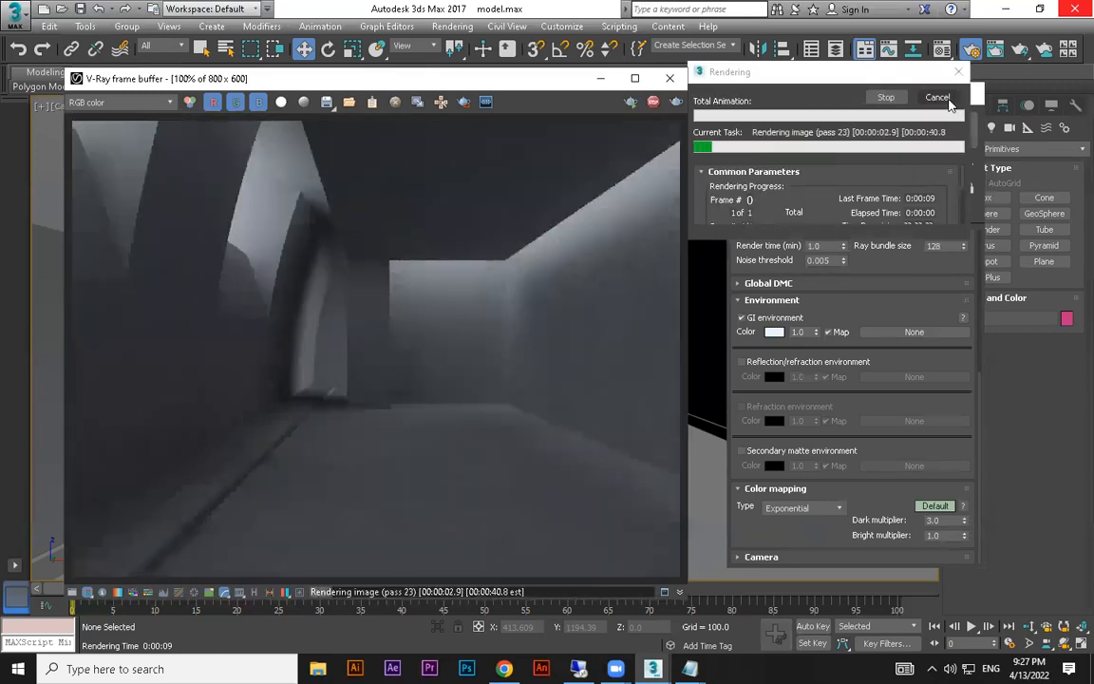
Raise the color mapping dark multiplier to 15 and run a test render
{"action": "double_click", "coordinate": [933, 520]}
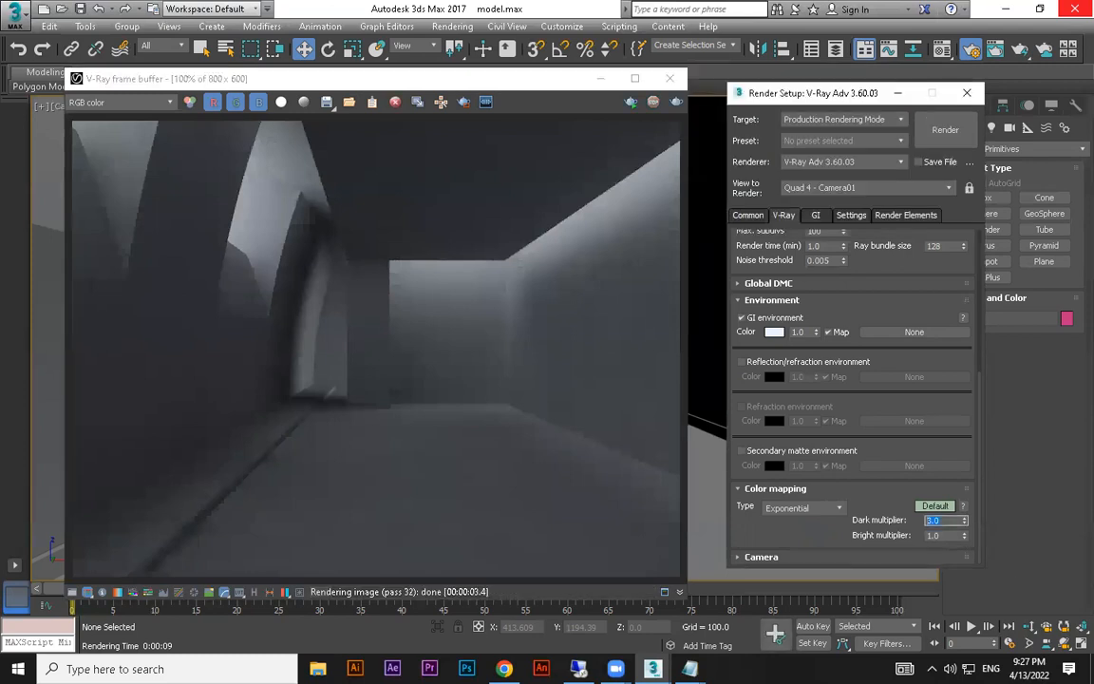
{"action": "type", "text": "15"}
{"action": "key", "text": "Return"}
{"action": "left_click", "coordinate": [943, 131]}
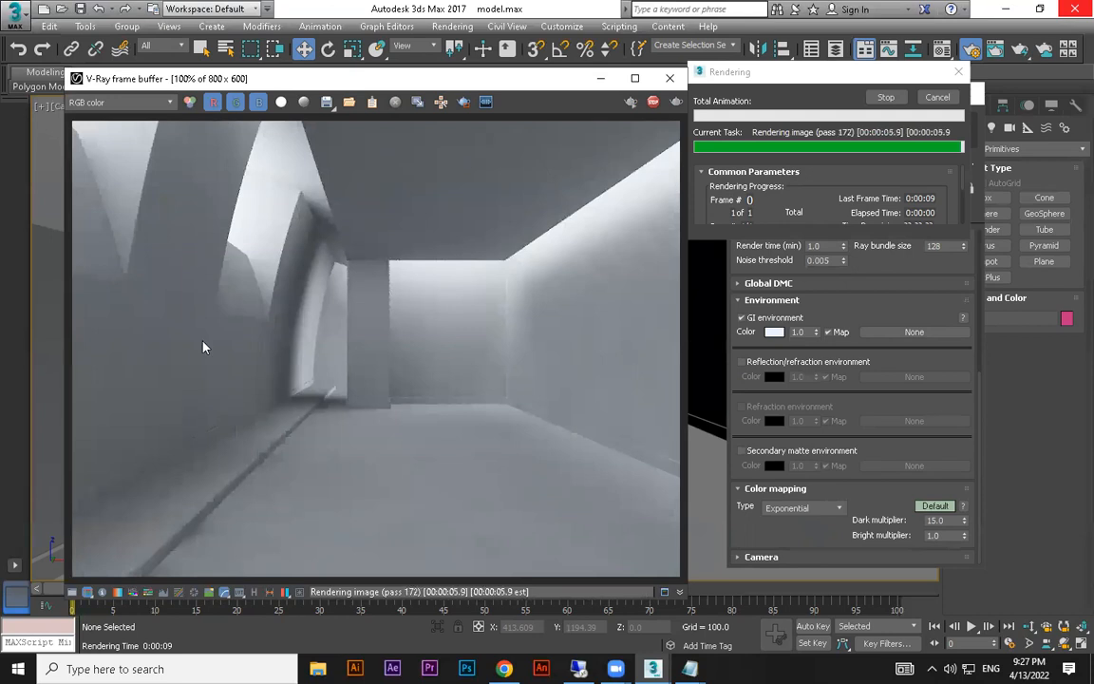
{"action": "left_click", "coordinate": [945, 95]}
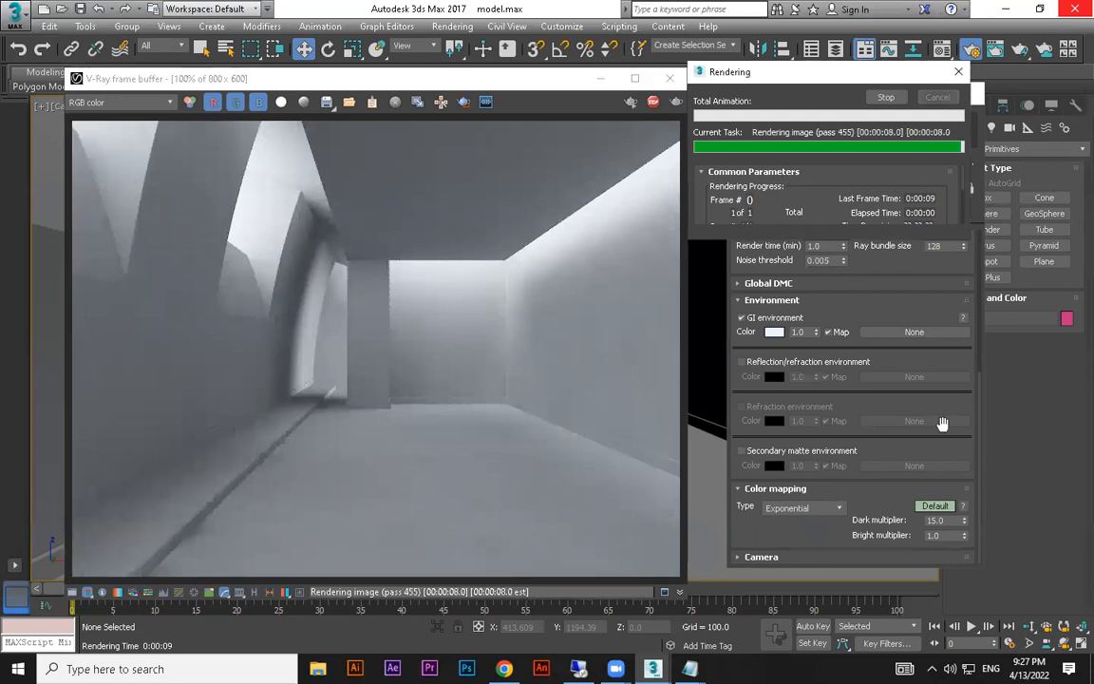
Return the dark multiplier to 1, set the bright multiplier to 20 and run a test render
{"action": "left_click", "coordinate": [862, 520]}
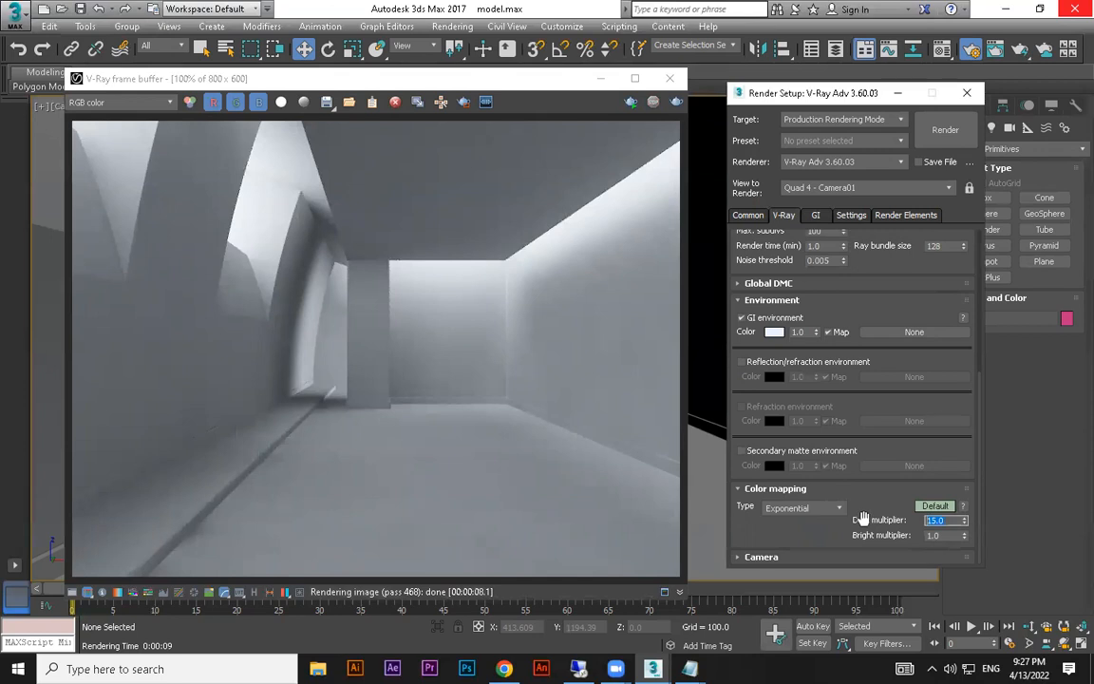
{"action": "type", "text": "1"}
{"action": "key", "text": "Tab"}
{"action": "type", "text": "20"}
{"action": "left_click", "coordinate": [943, 132]}
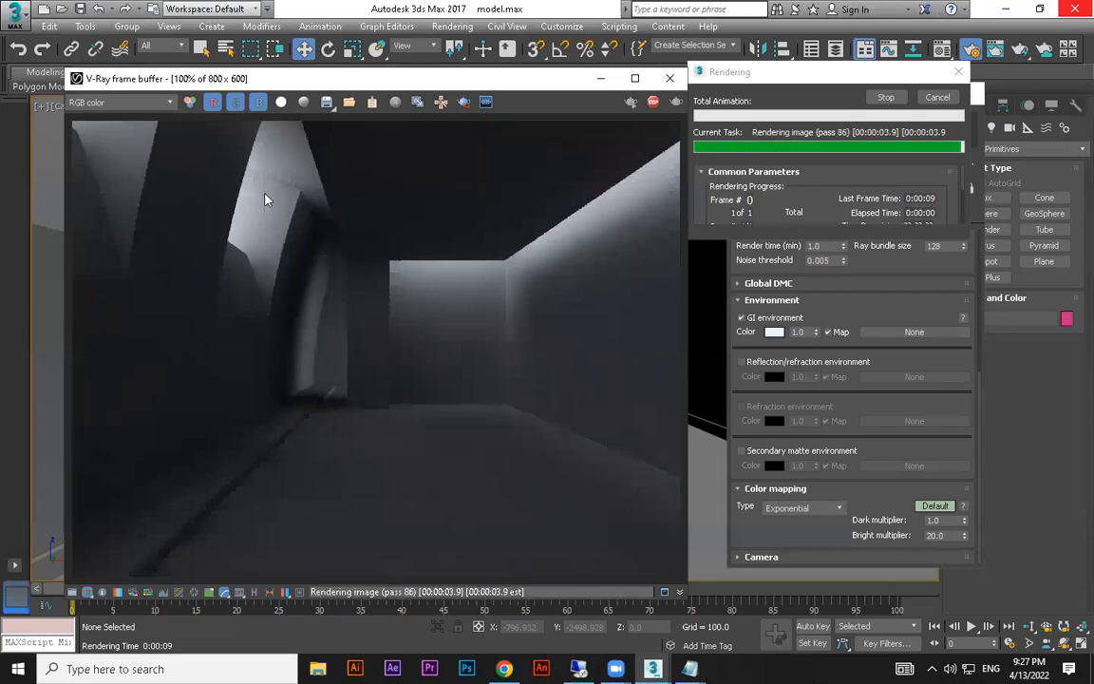
Raise the color mapping bright multiplier to 50 and run a test render
{"action": "double_click", "coordinate": [934, 536]}
{"action": "type", "text": "50"}
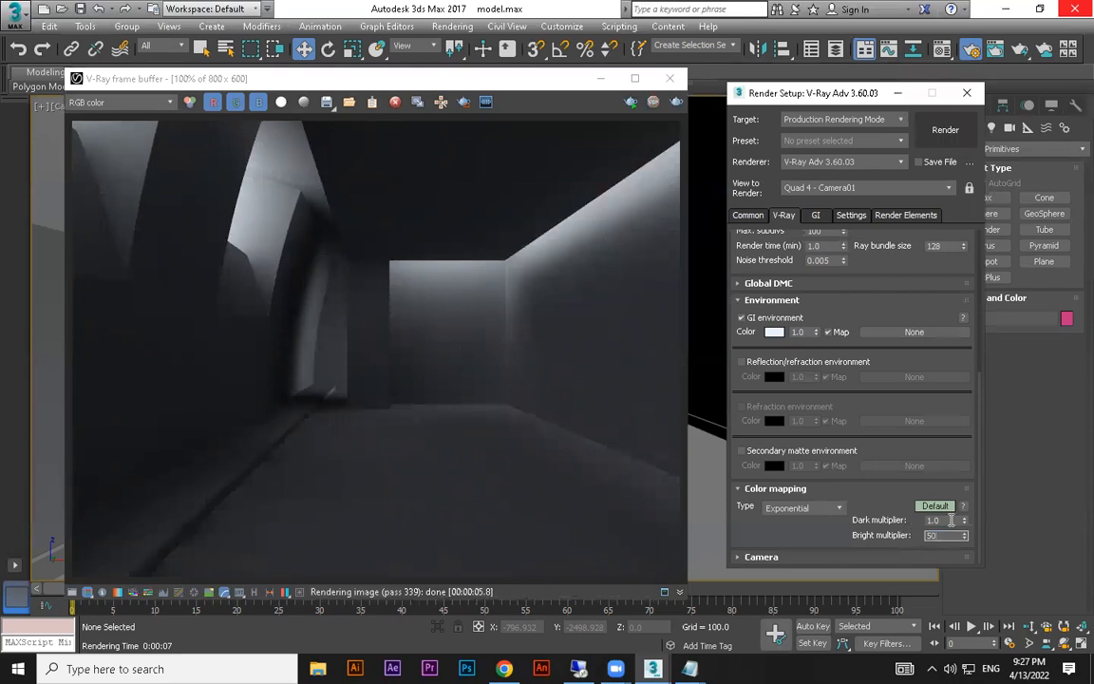
{"action": "left_click", "coordinate": [947, 132]}
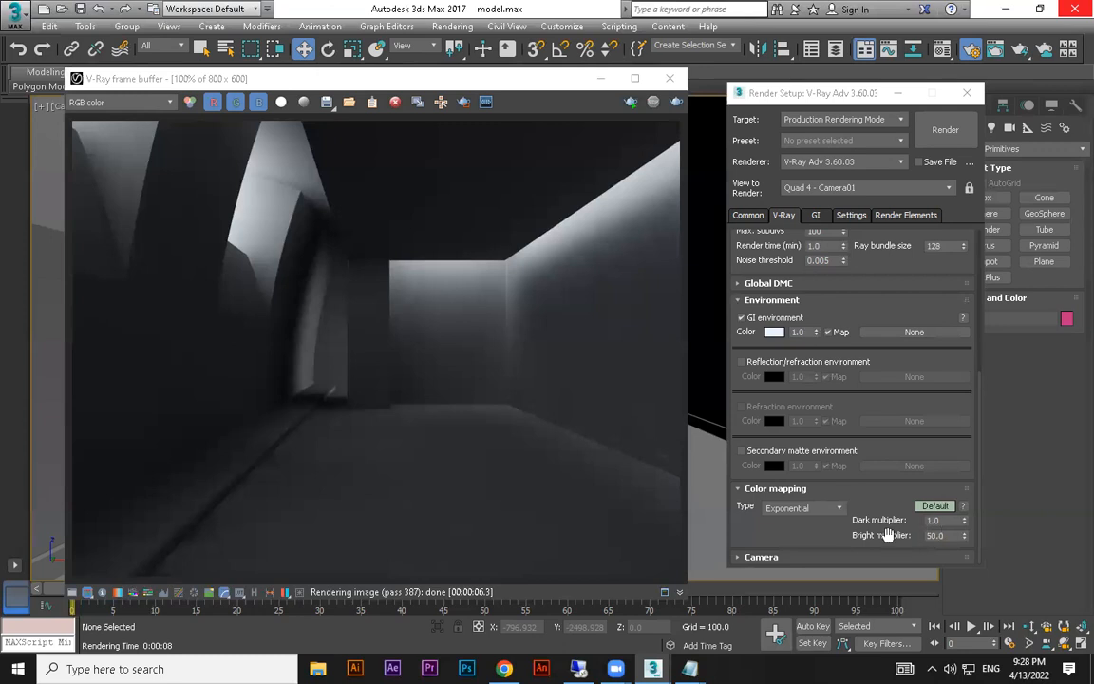
Reset the color mapping bright multiplier to 1 and run a brief test render
{"action": "double_click", "coordinate": [936, 535]}
{"action": "type", "text": "1"}
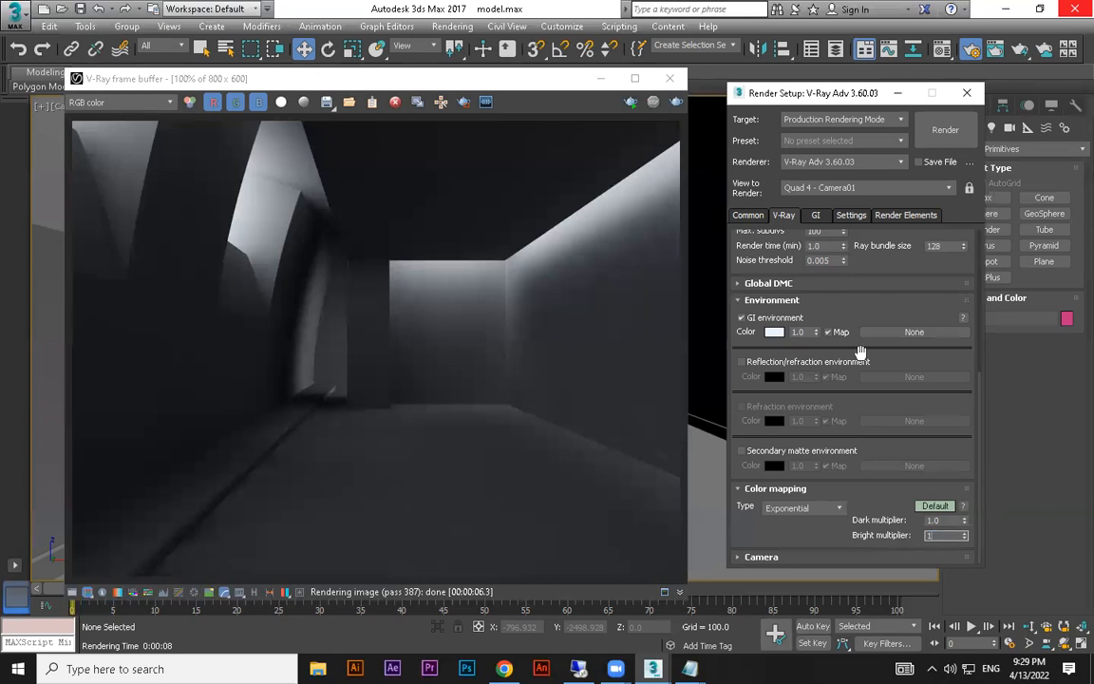
{"action": "key", "text": "Tab"}
{"action": "left_click", "coordinate": [949, 130]}
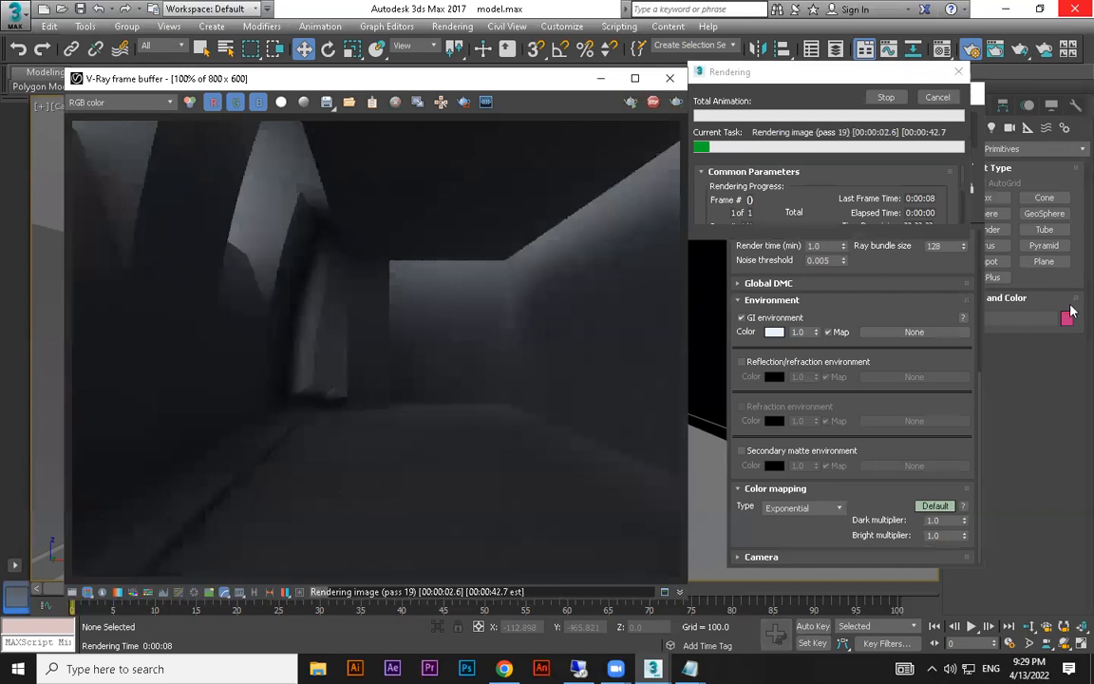
{"action": "left_click", "coordinate": [940, 98]}
Close the render windows, convert Wall_01 to an Editable Poly and select its two polygons at the far end of the room
{"action": "left_click", "coordinate": [967, 93]}
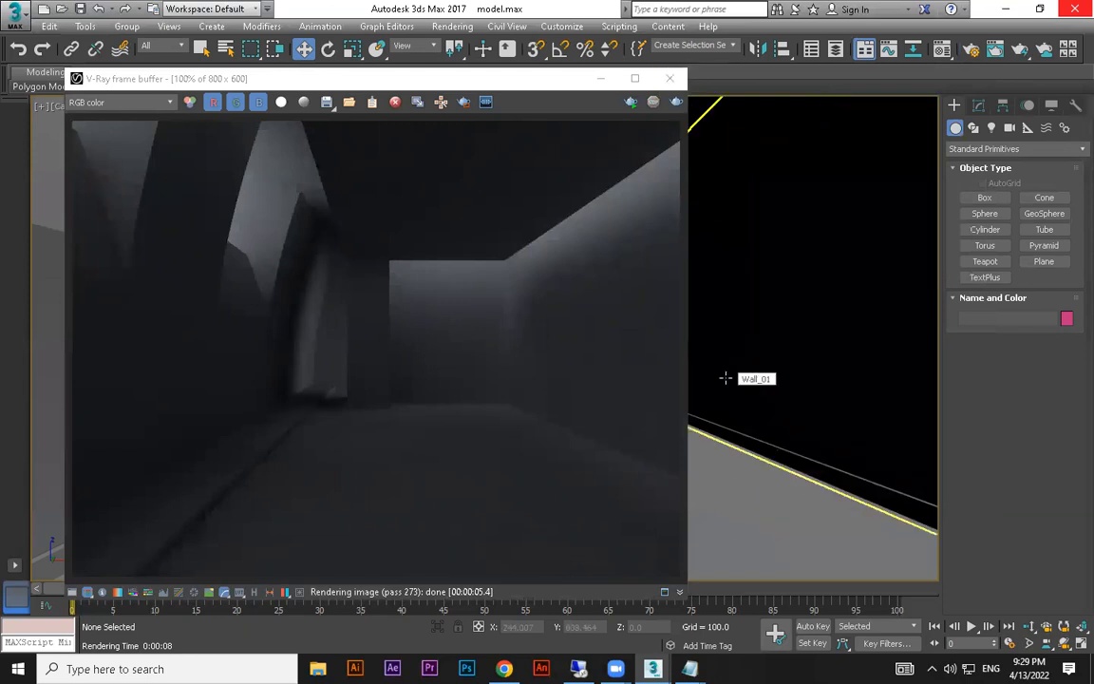
{"action": "left_click", "coordinate": [771, 296]}
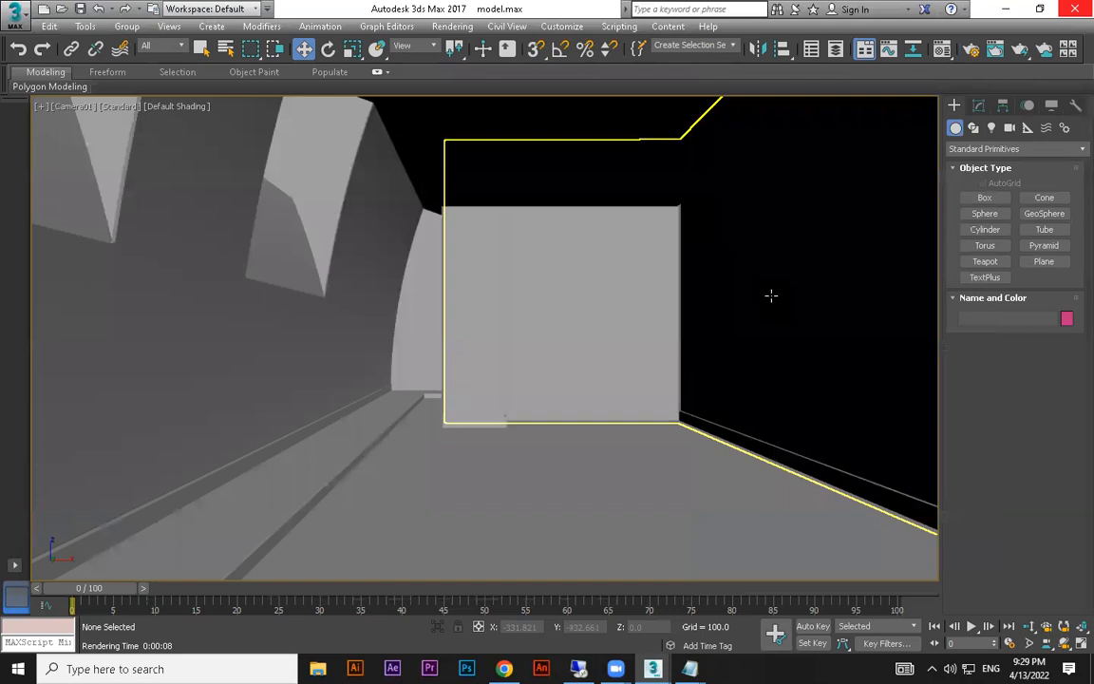
{"action": "left_click", "coordinate": [829, 315]}
{"action": "right_click", "coordinate": [800, 383]}
{"action": "mouse_move", "coordinate": [874, 425]}
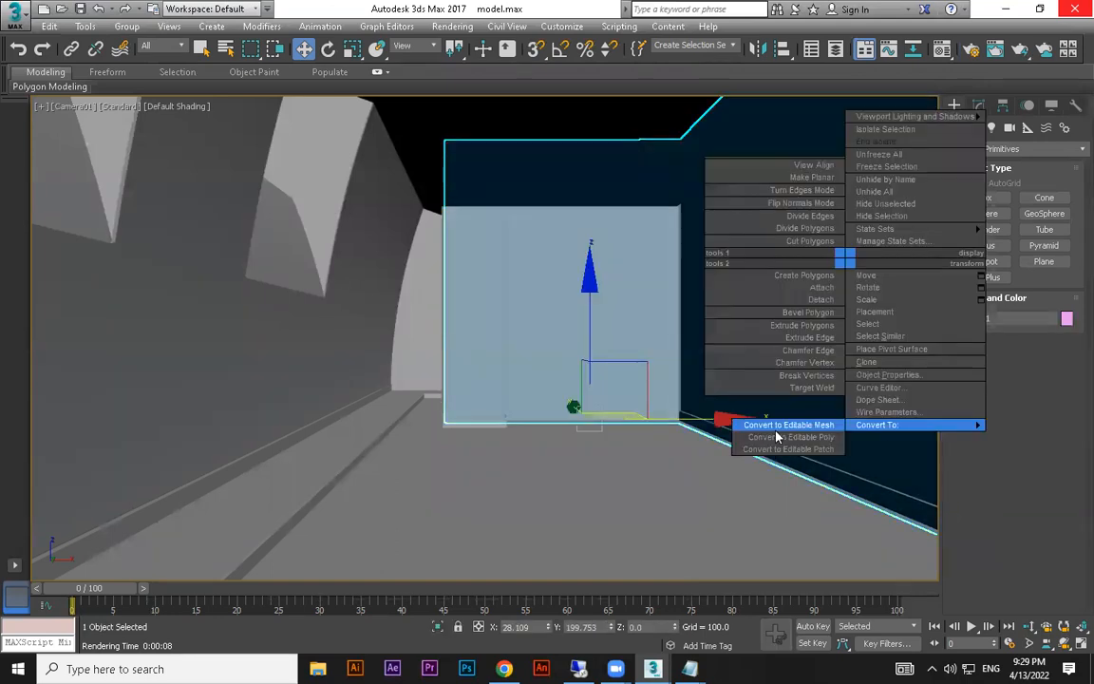
{"action": "left_click", "coordinate": [781, 436]}
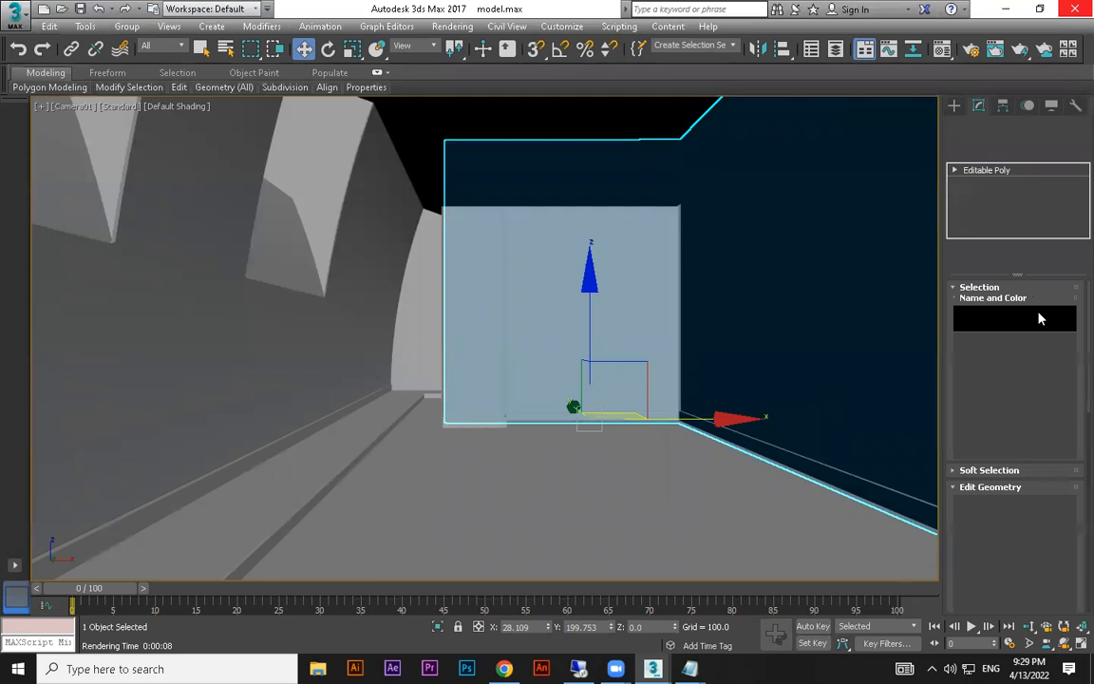
{"action": "left_click", "coordinate": [1031, 306]}
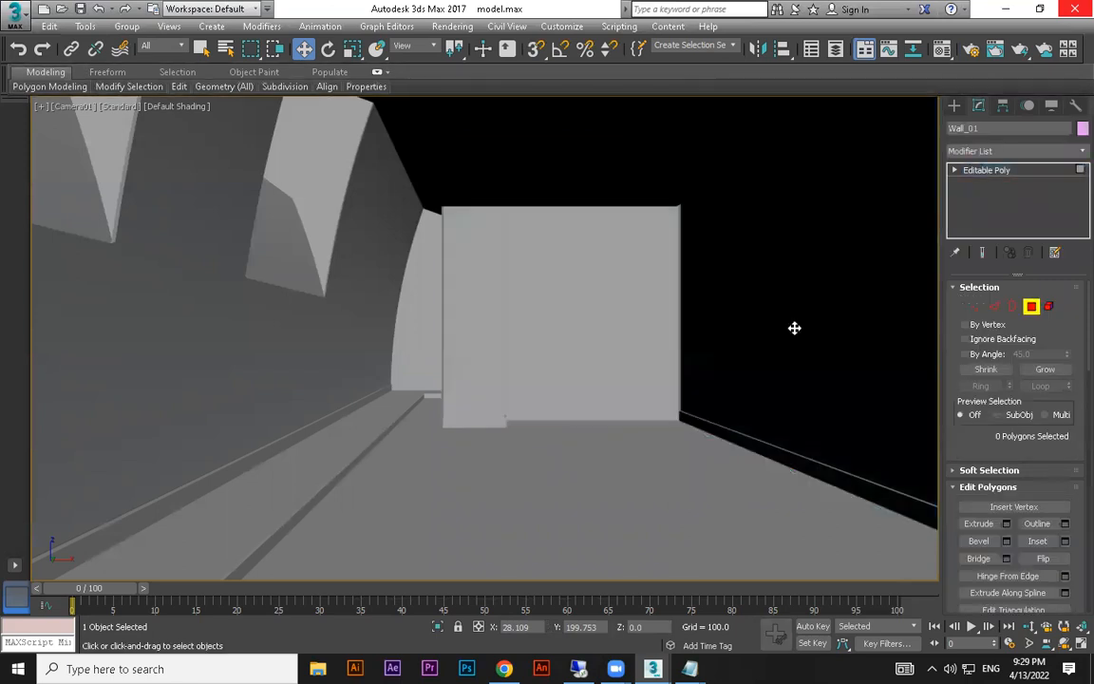
{"action": "left_click", "coordinate": [671, 330]}
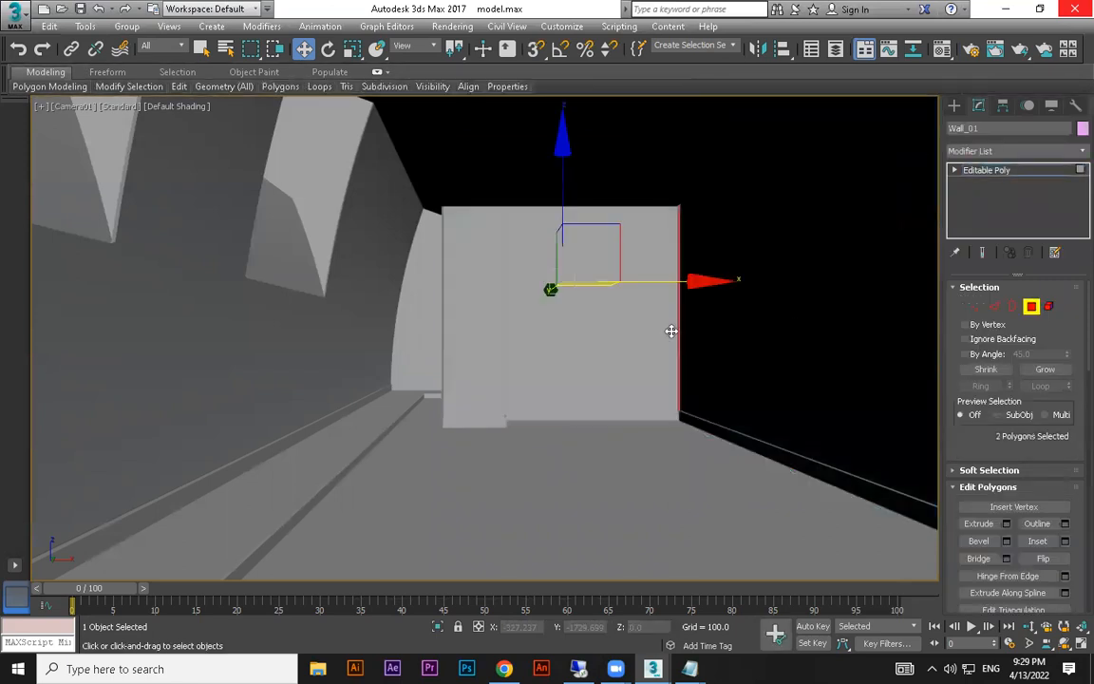
Assign the second material slot to the selected wall polygons and change its type to VRayMtl
{"action": "key", "text": "m"}
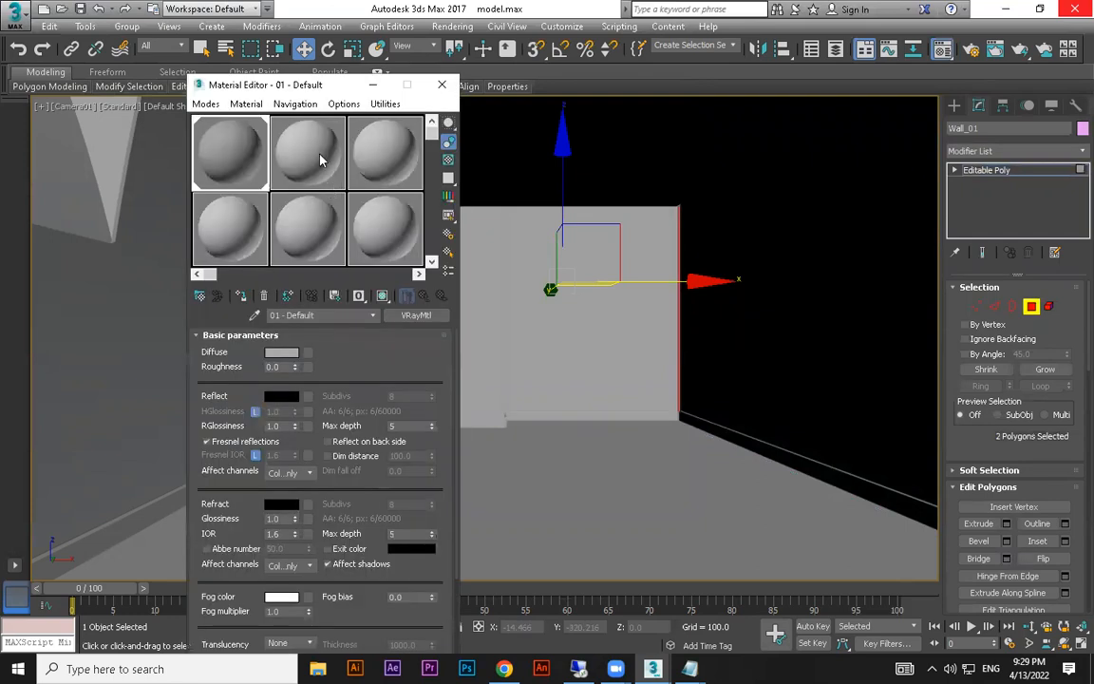
{"action": "left_click", "coordinate": [246, 299]}
{"action": "left_click", "coordinate": [404, 316]}
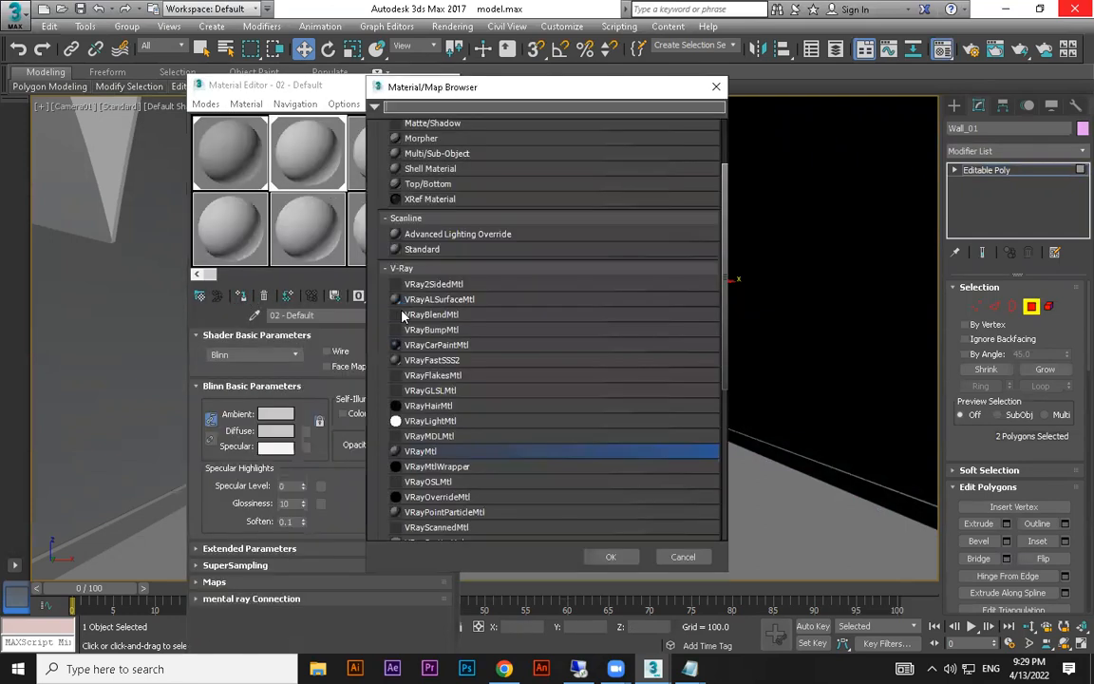
{"action": "double_click", "coordinate": [427, 451]}
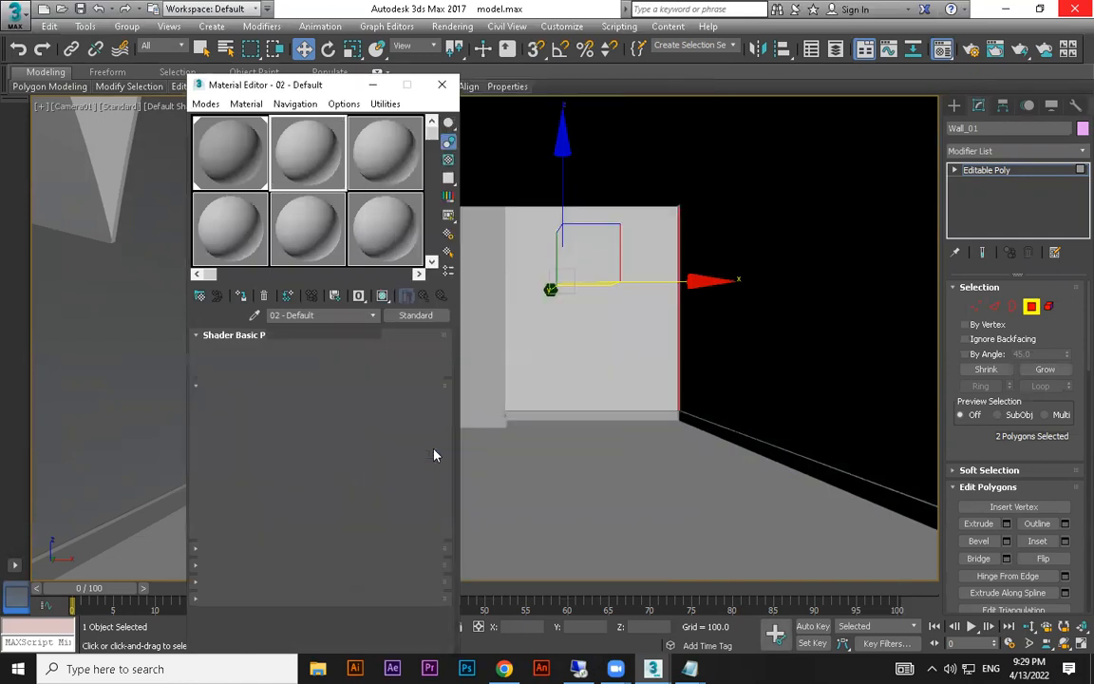
Set the wall material's diffuse color to saturated blue (RGB 0, 81, 138) and run a brief test render
{"action": "left_click", "coordinate": [281, 352]}
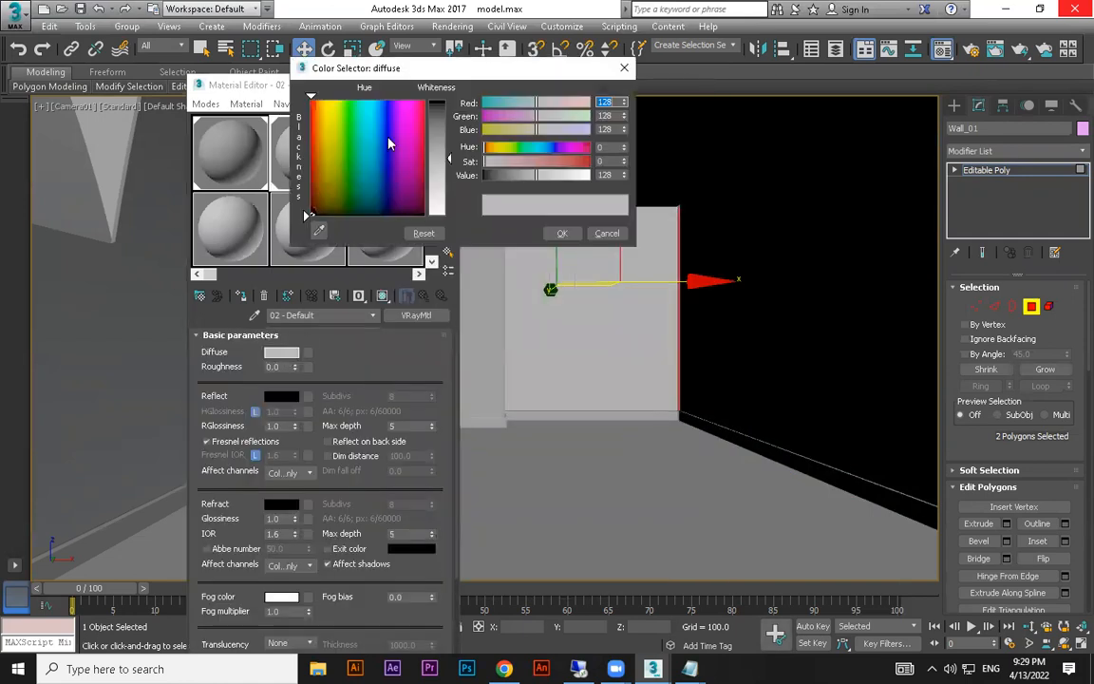
{"action": "left_click", "coordinate": [380, 145]}
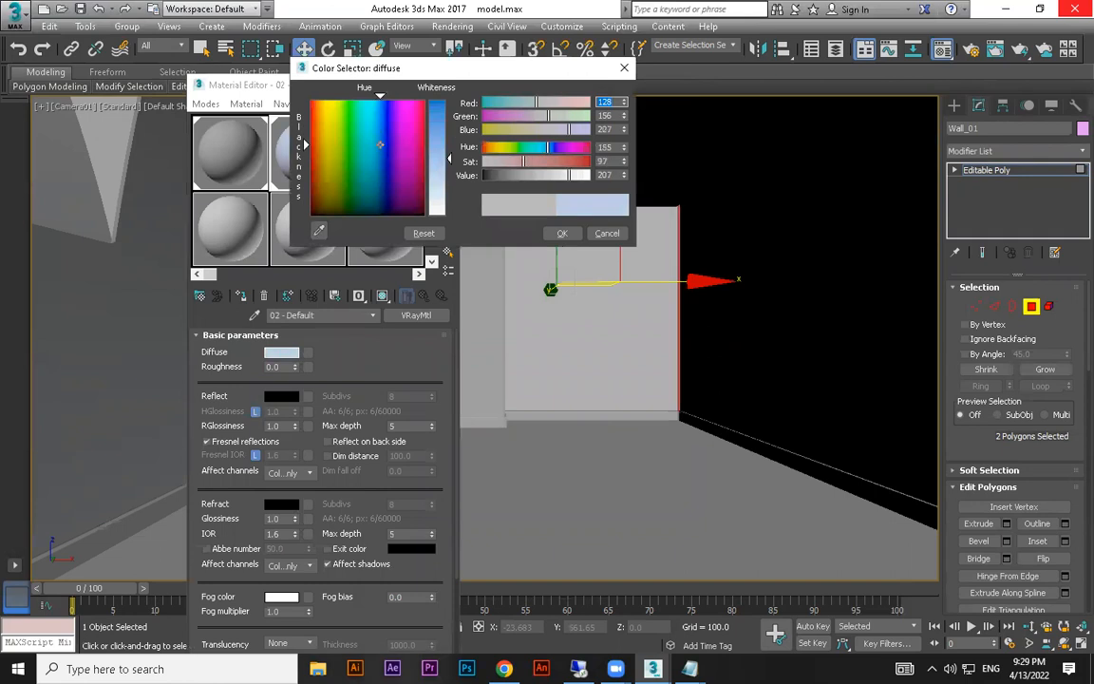
{"action": "mouse_move", "coordinate": [380, 144]}
{"action": "left_mouse_down"}
{"action": "mouse_move", "coordinate": [358, 144]}
{"action": "mouse_move", "coordinate": [376, 154]}
{"action": "left_mouse_up"}
{"action": "left_click_drag", "start_coordinate": [441, 106], "coordinate": [449, 99]}
{"action": "left_click", "coordinate": [565, 234]}
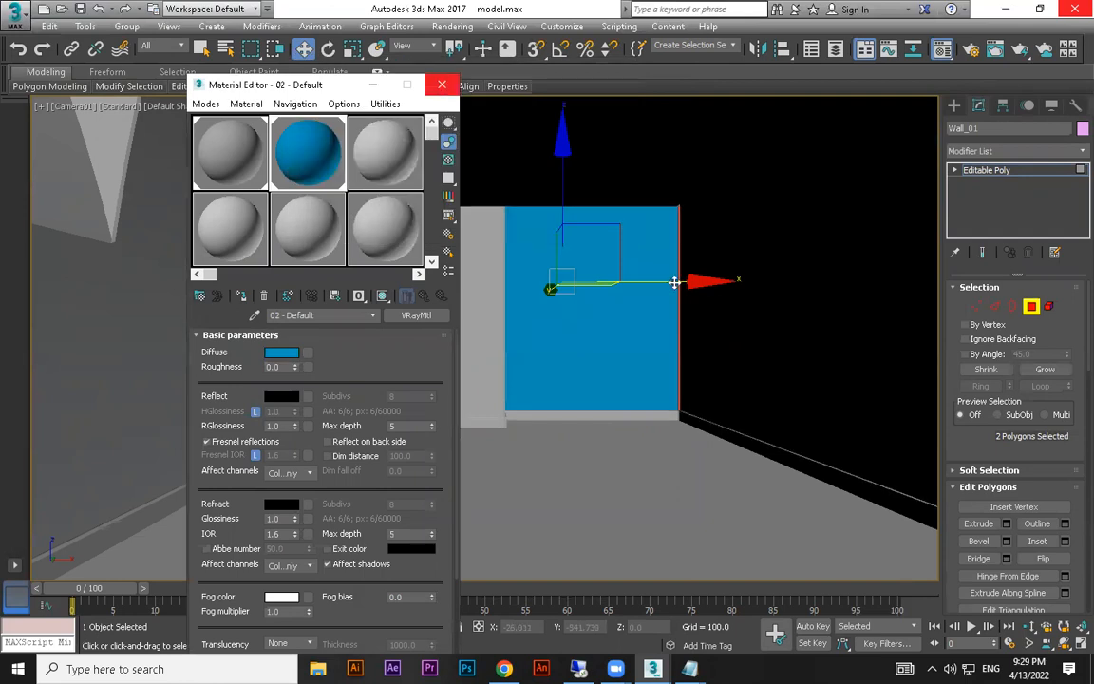
{"action": "key", "text": "m"}
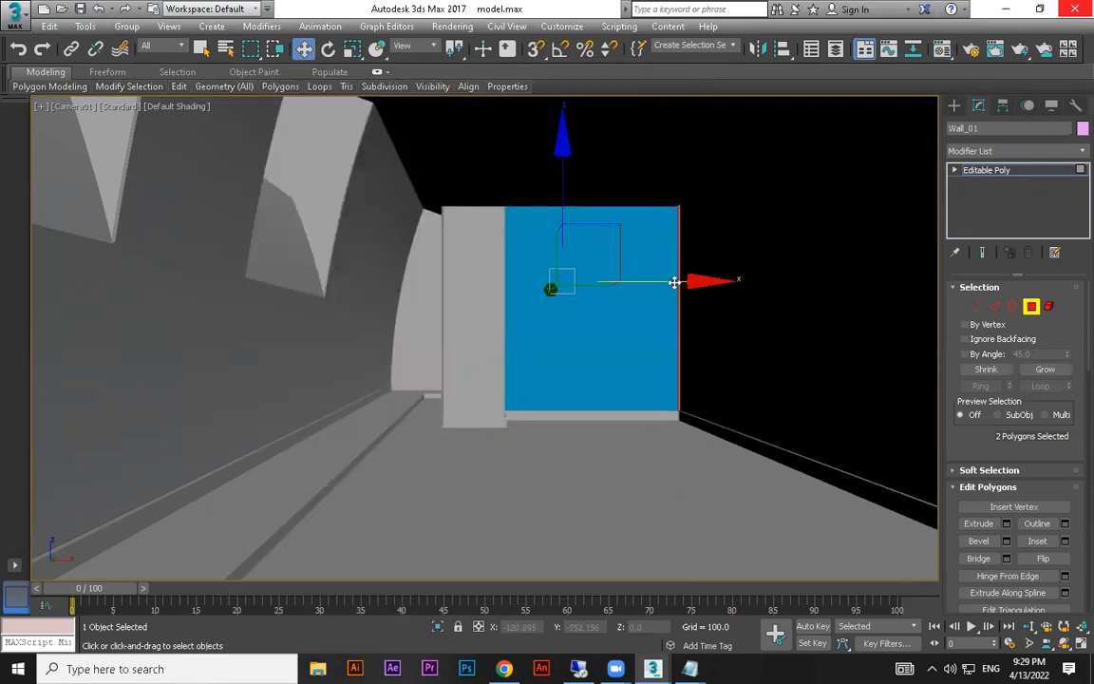
{"action": "key", "text": "shift+q"}
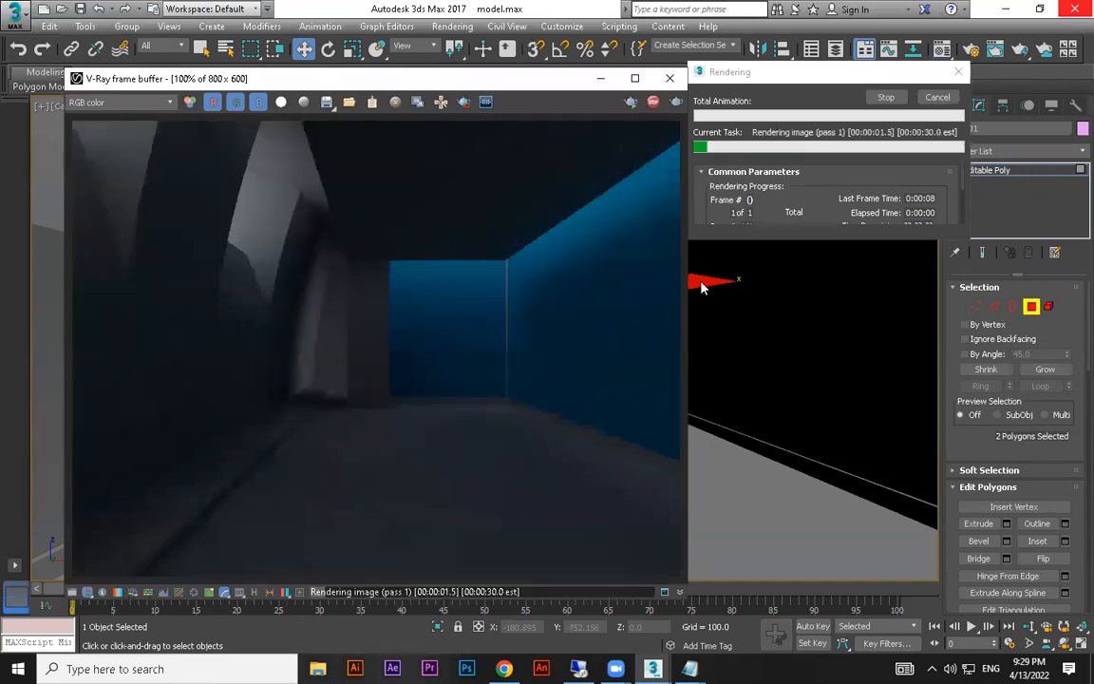
{"action": "left_click", "coordinate": [677, 83]}
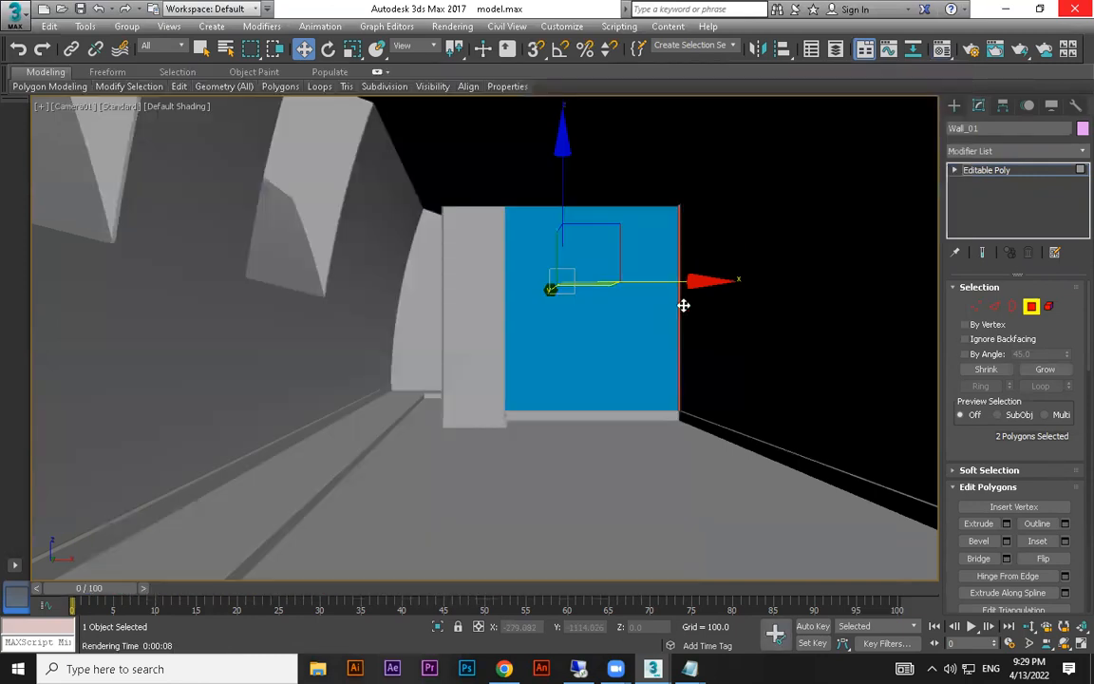
Reselect two polygons of Wall_01 and change the wall material's diffuse color to teal (RGB 0, 131, 96)
{"action": "key", "text": "4"}
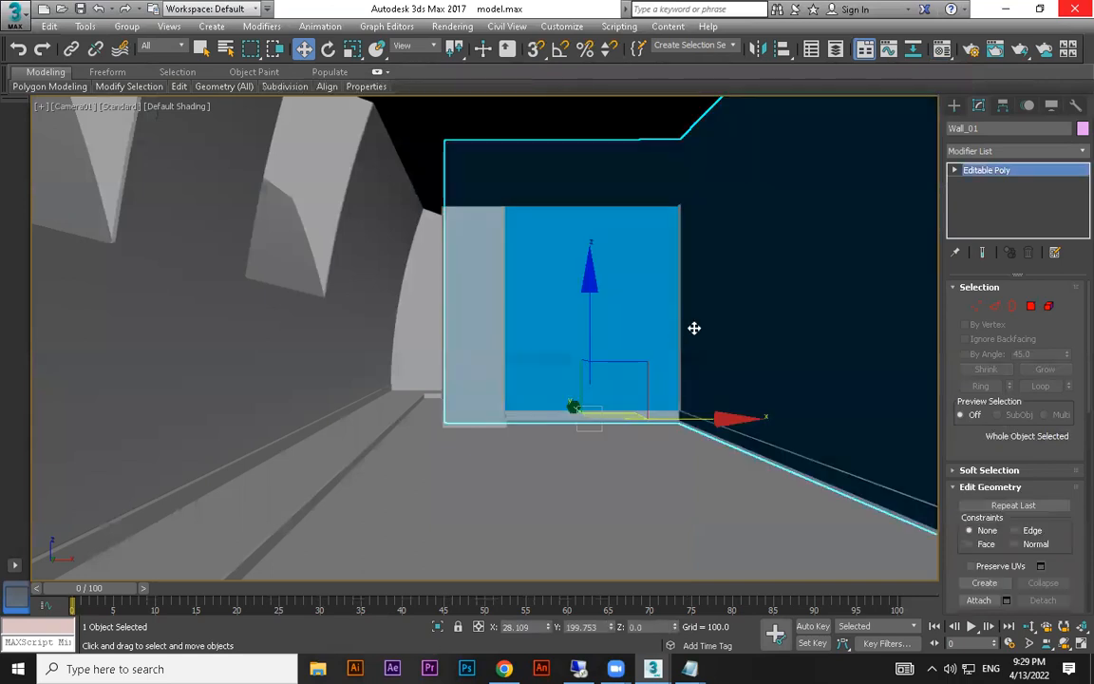
{"action": "left_click", "coordinate": [1032, 306]}
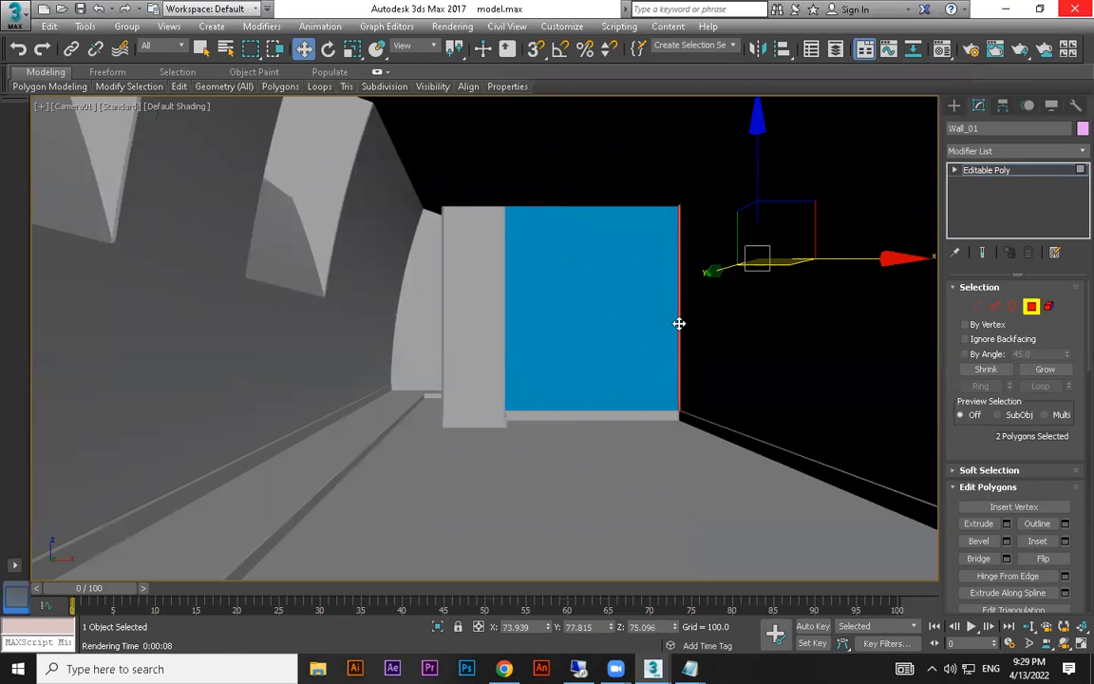
{"action": "key", "text": "m"}
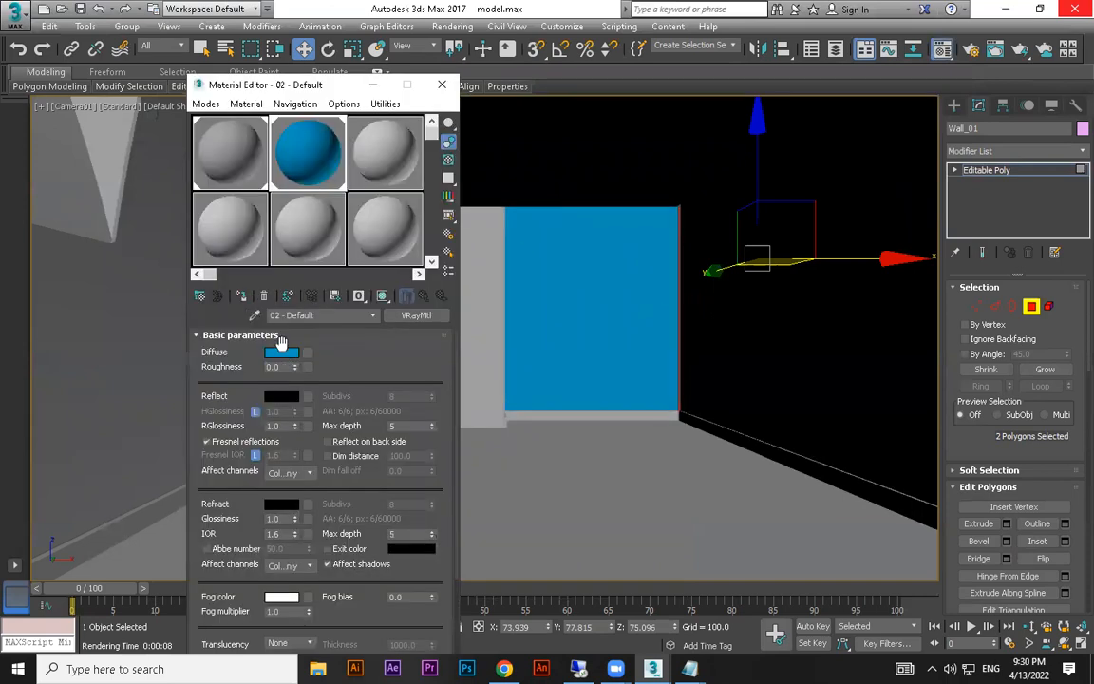
{"action": "left_click", "coordinate": [281, 352]}
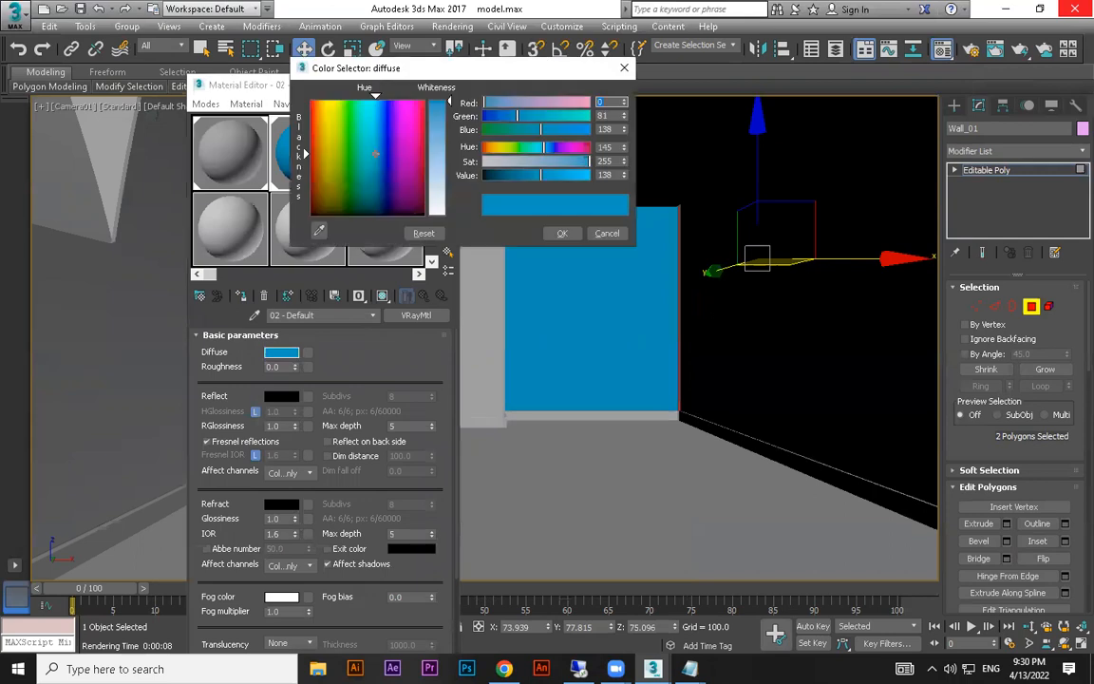
{"action": "left_click", "coordinate": [329, 141]}
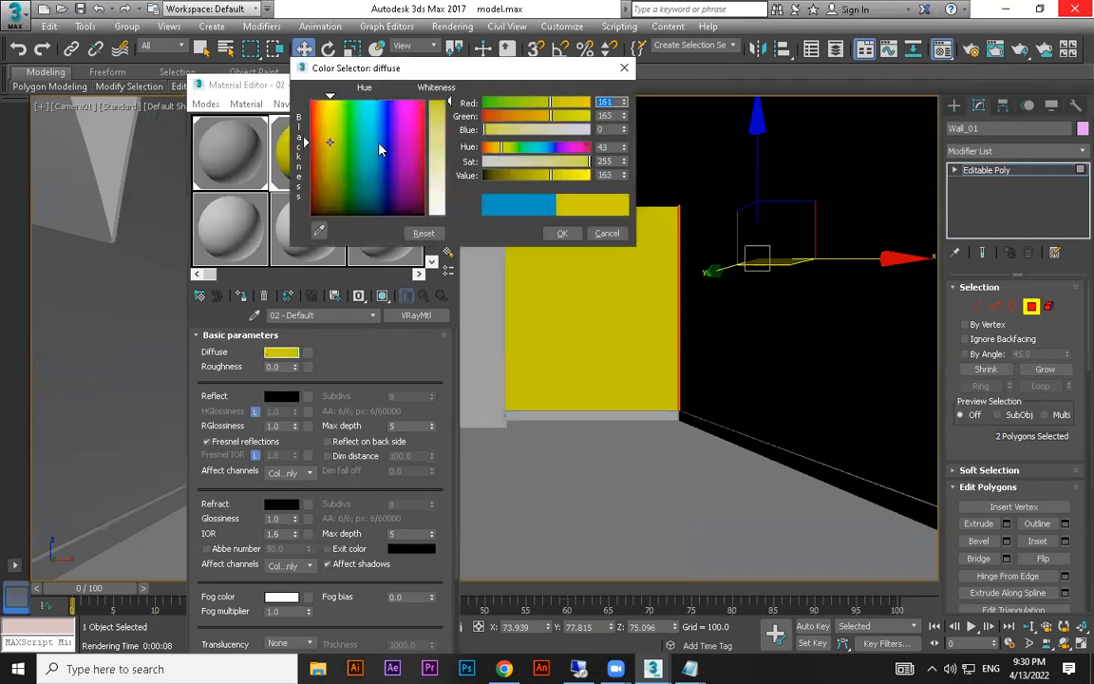
{"action": "left_click_drag", "start_coordinate": [329, 141], "coordinate": [362, 157]}
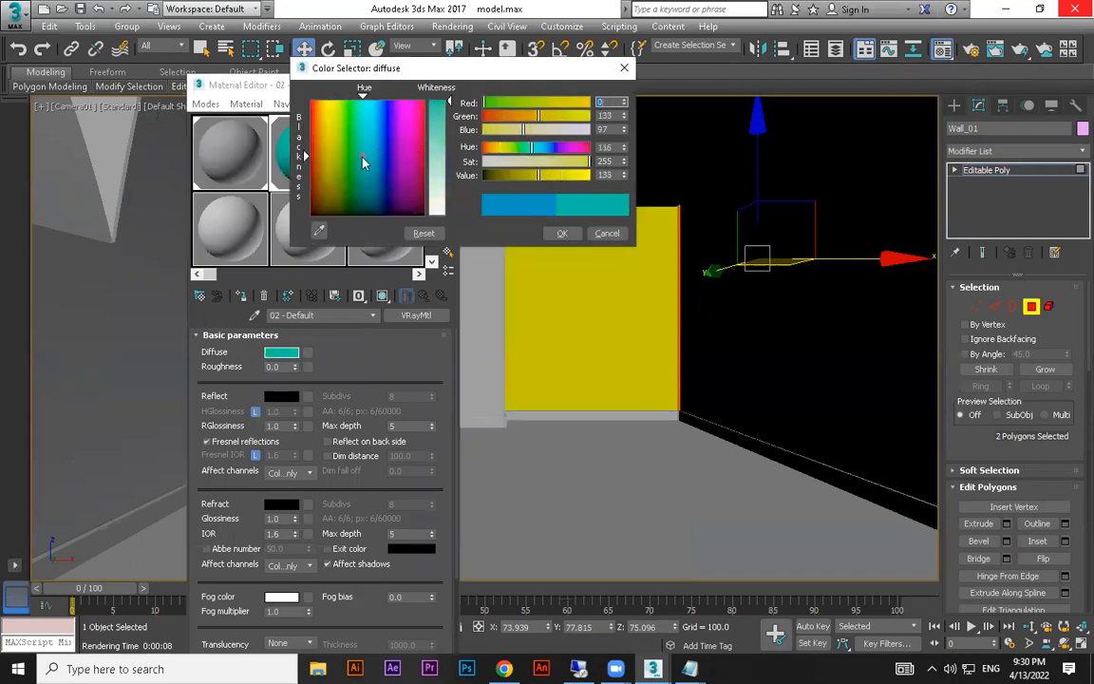
{"action": "left_click", "coordinate": [564, 234]}
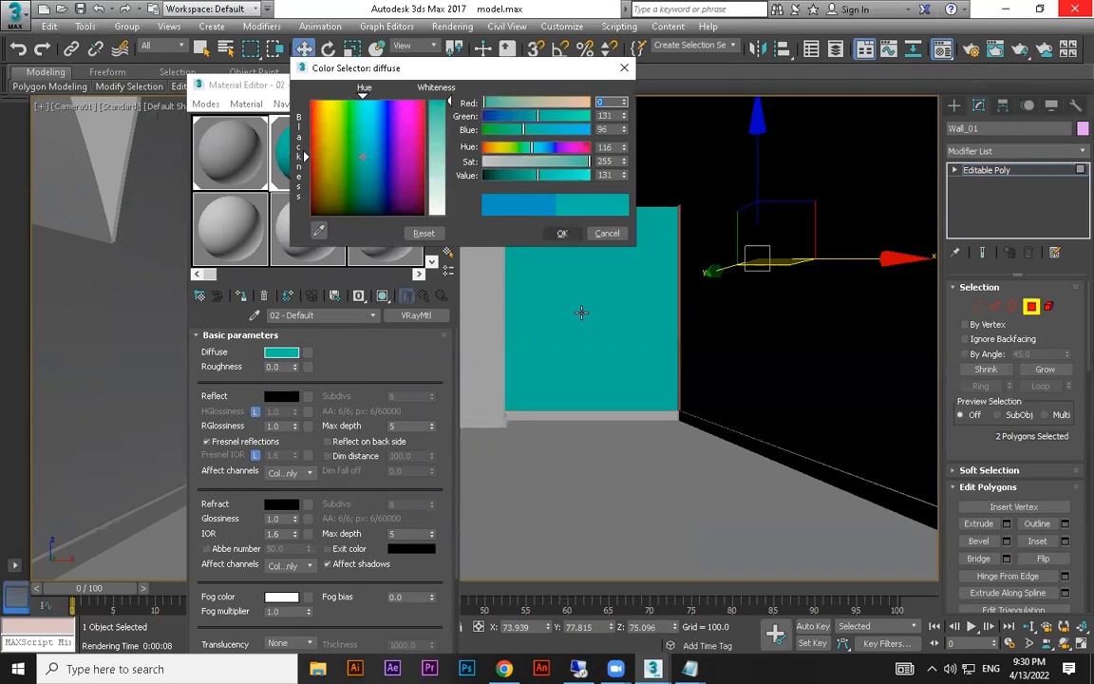
Set the V-Ray GI environment multiplier to 2.0 and run a test render with the teal walls
{"action": "key", "text": "shift+q"}
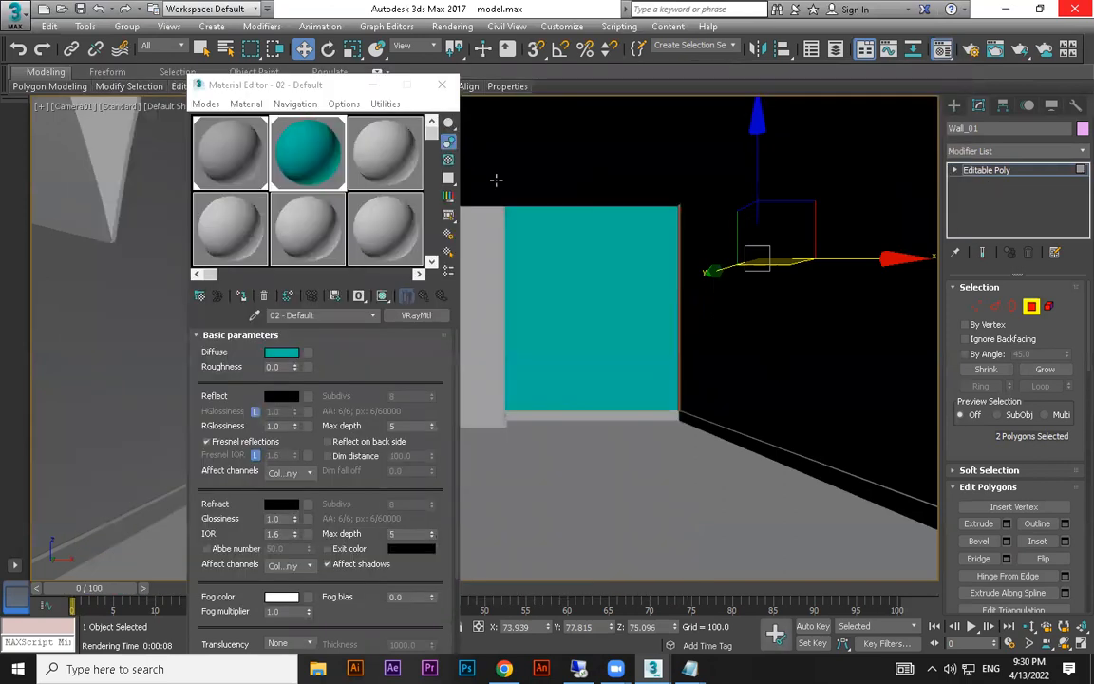
{"action": "key", "text": "m"}
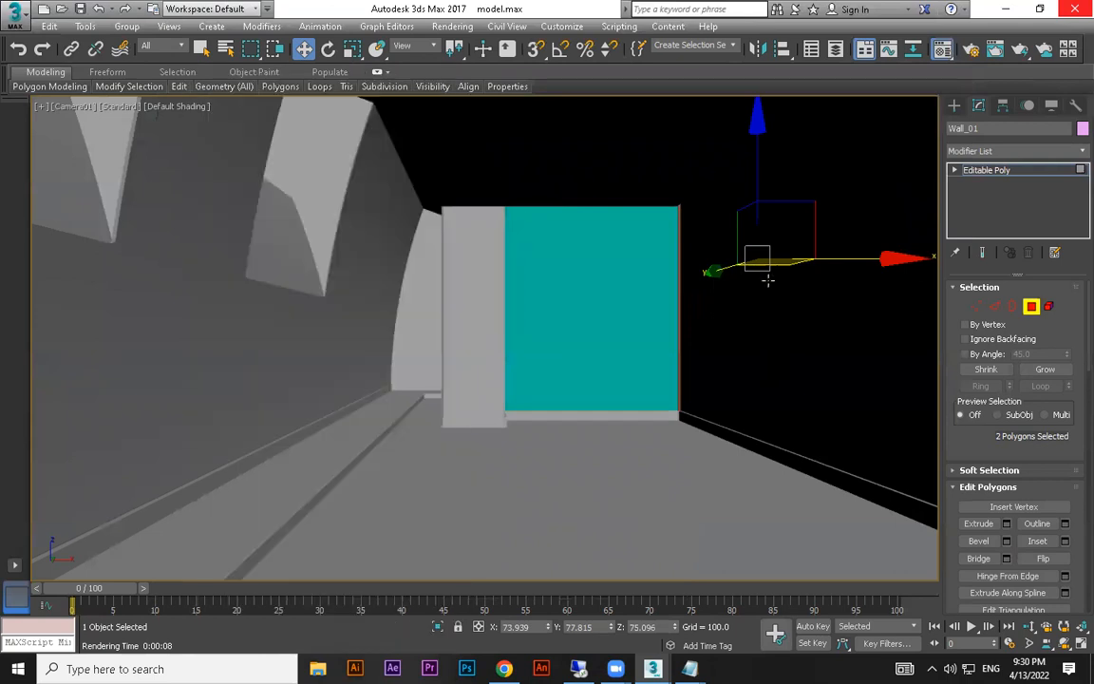
{"action": "key", "text": "m"}
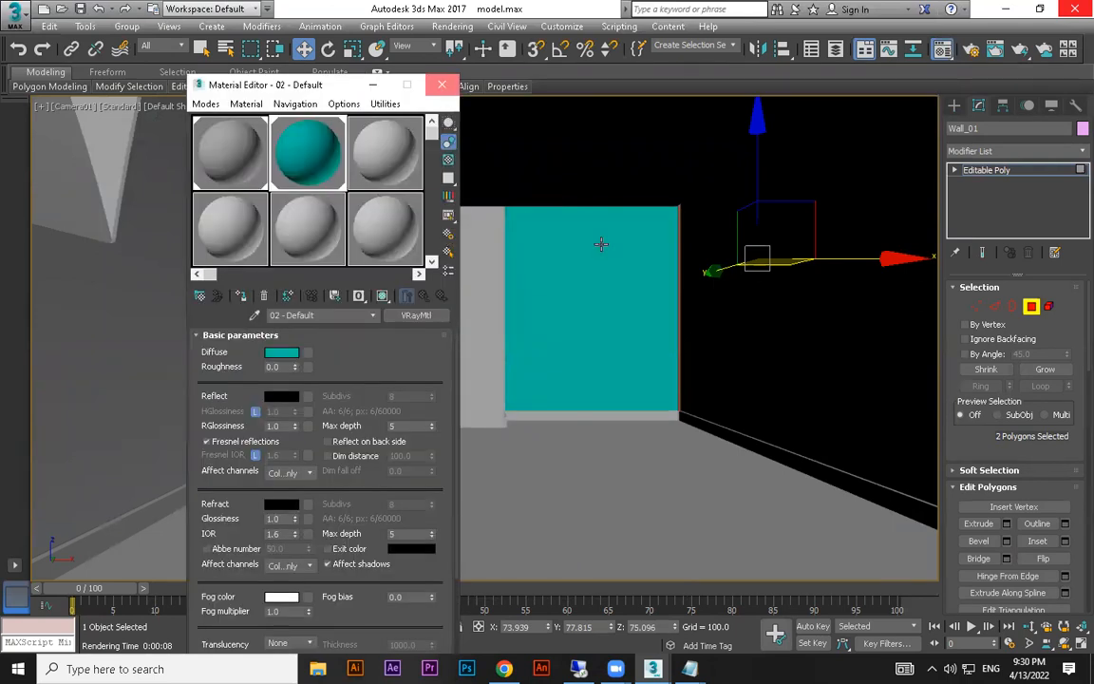
{"action": "key", "text": "m"}
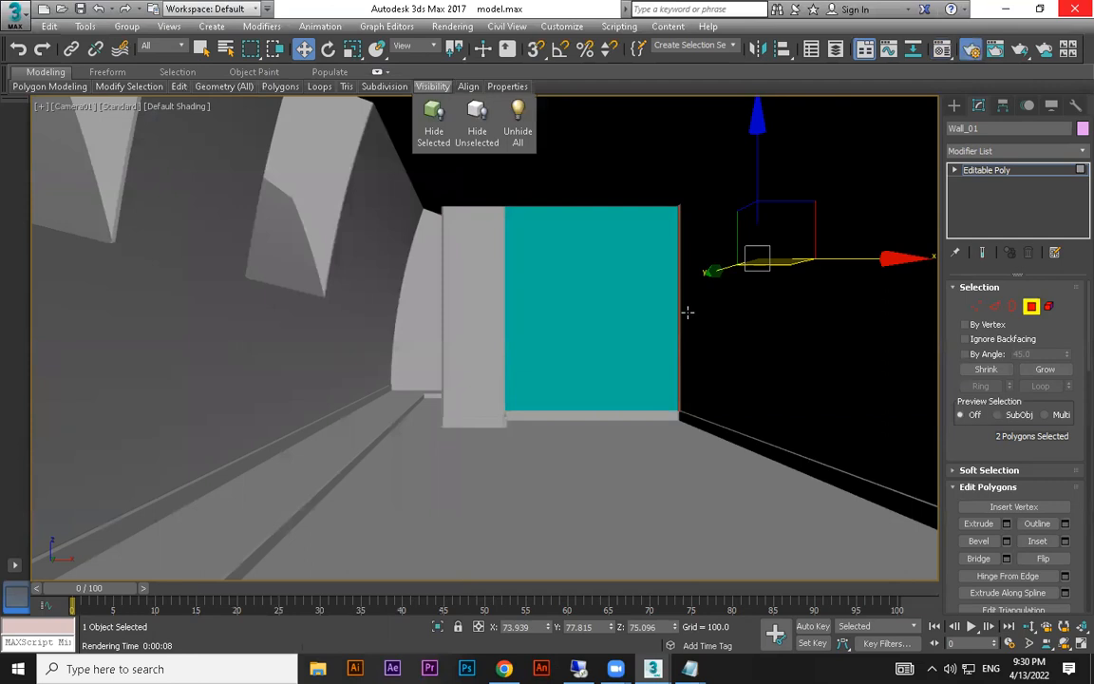
{"action": "key", "text": "F10"}
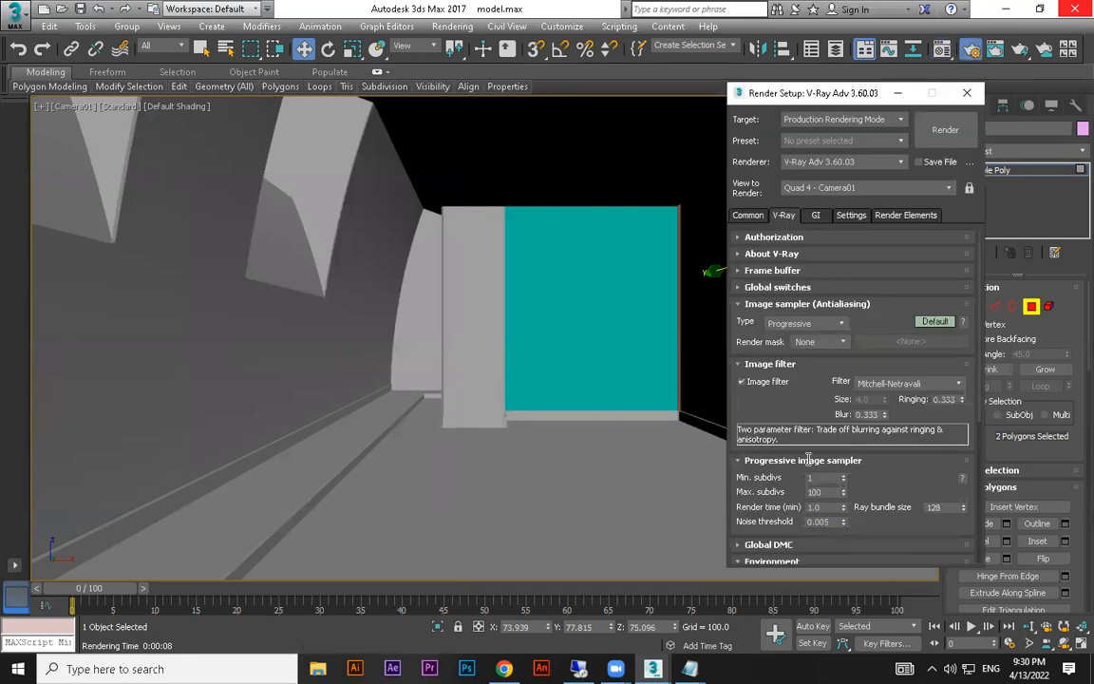
{"action": "scroll", "coordinate": [730, 454], "scroll_direction": "down", "scroll_amount": 3}
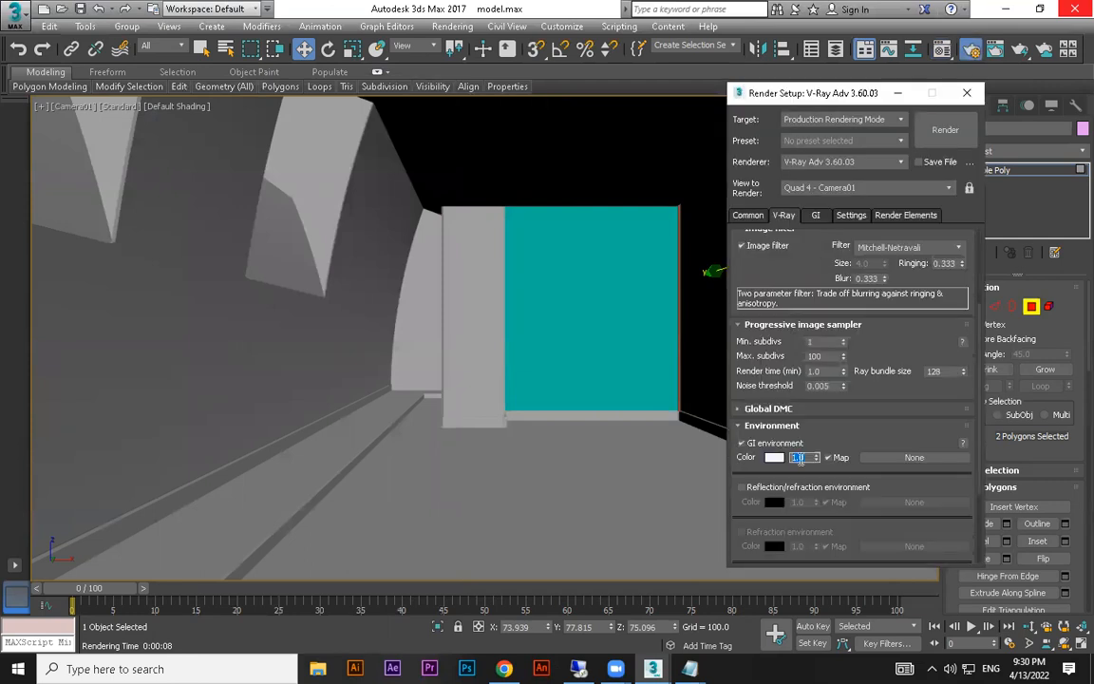
{"action": "left_click", "coordinate": [948, 141]}
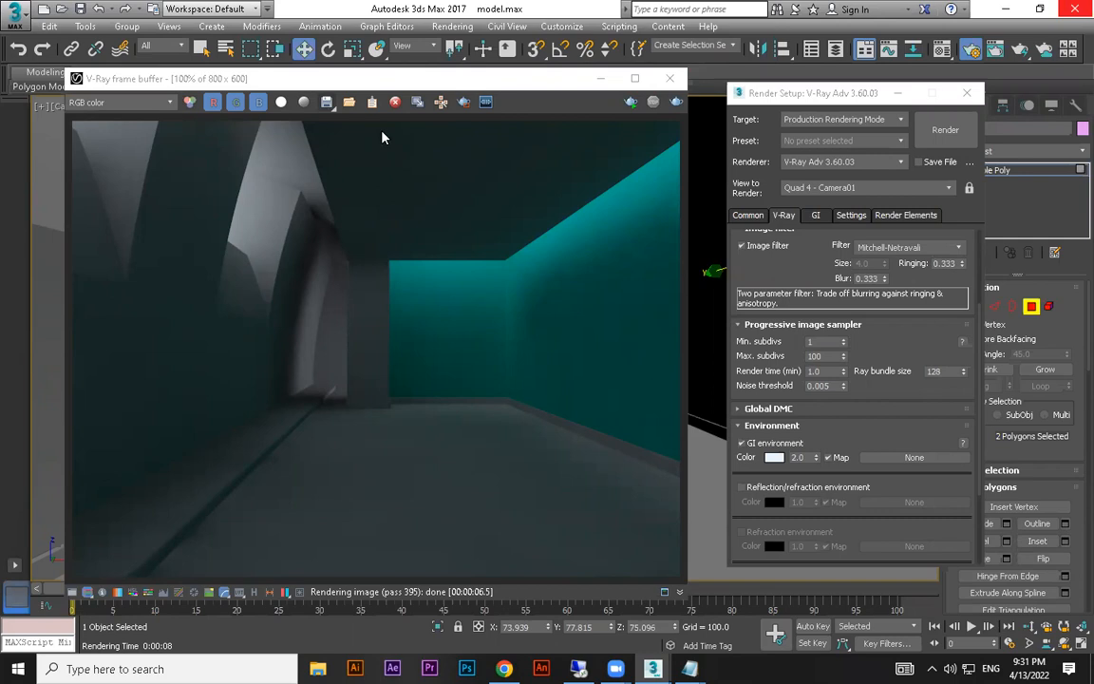
{"action": "left_click", "coordinate": [670, 78]}
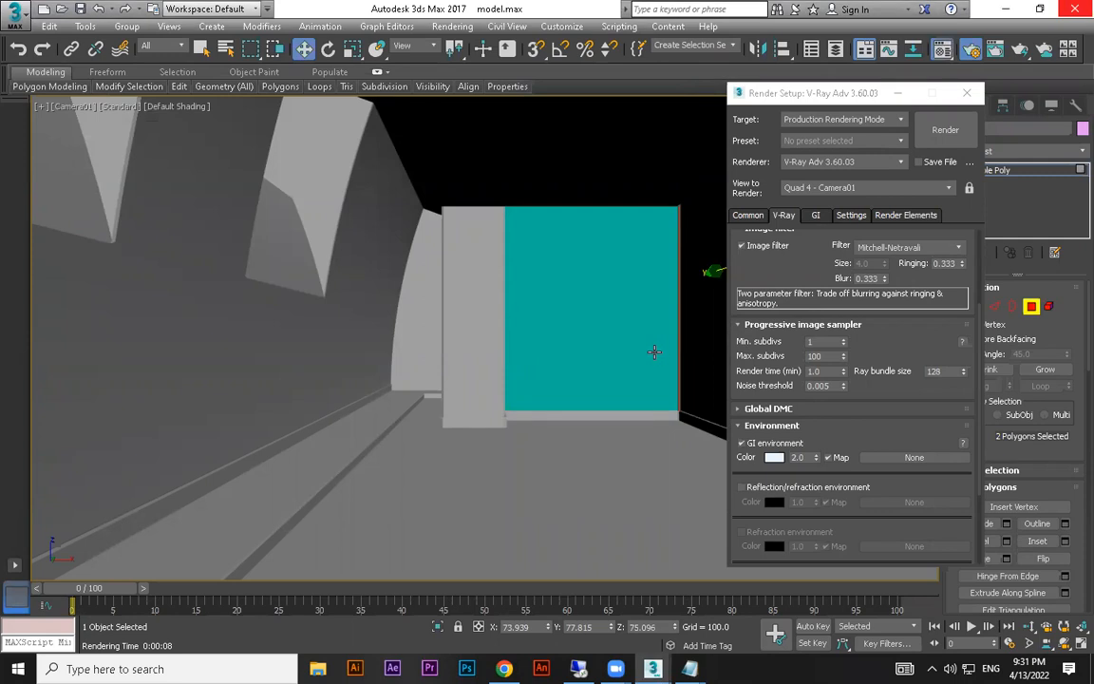
Change the wall material's diffuse color to a slightly darkened pure red and run a test render
{"action": "key", "text": "m"}
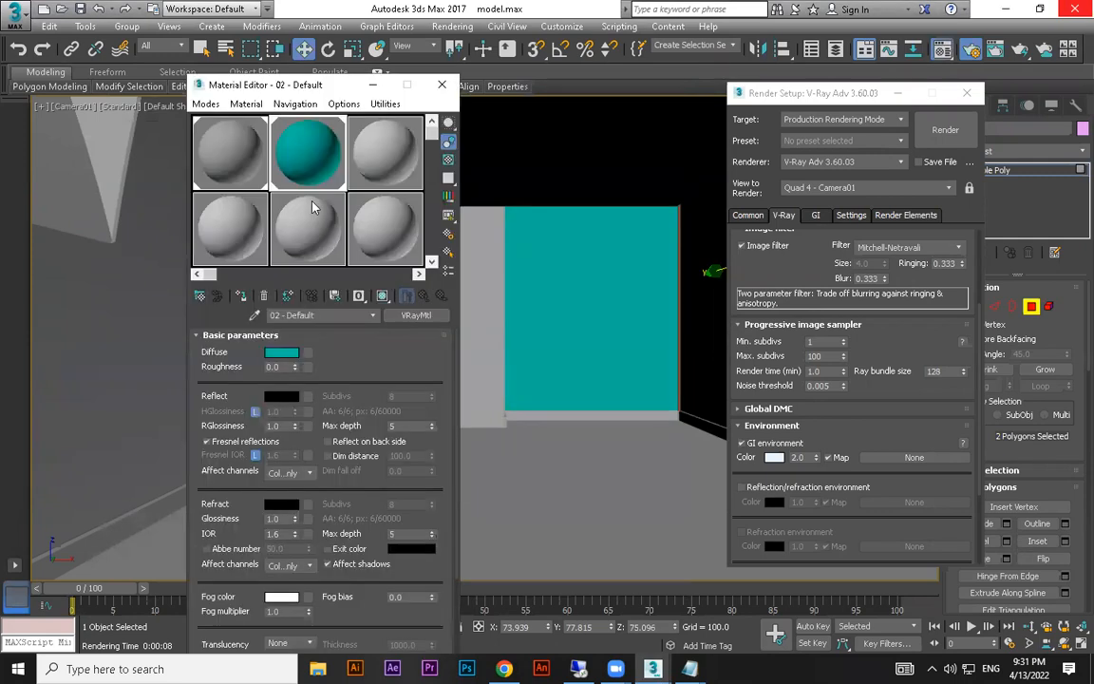
{"action": "left_click", "coordinate": [285, 352]}
{"action": "left_click", "coordinate": [424, 103]}
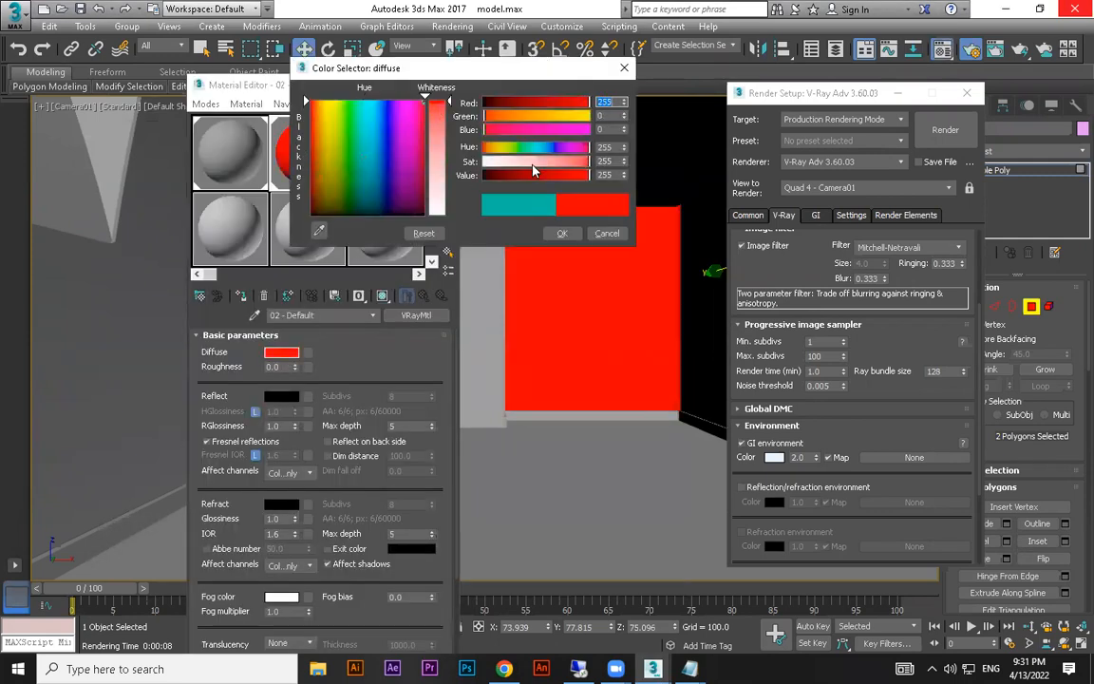
{"action": "left_click", "coordinate": [543, 174]}
{"action": "left_click", "coordinate": [561, 233]}
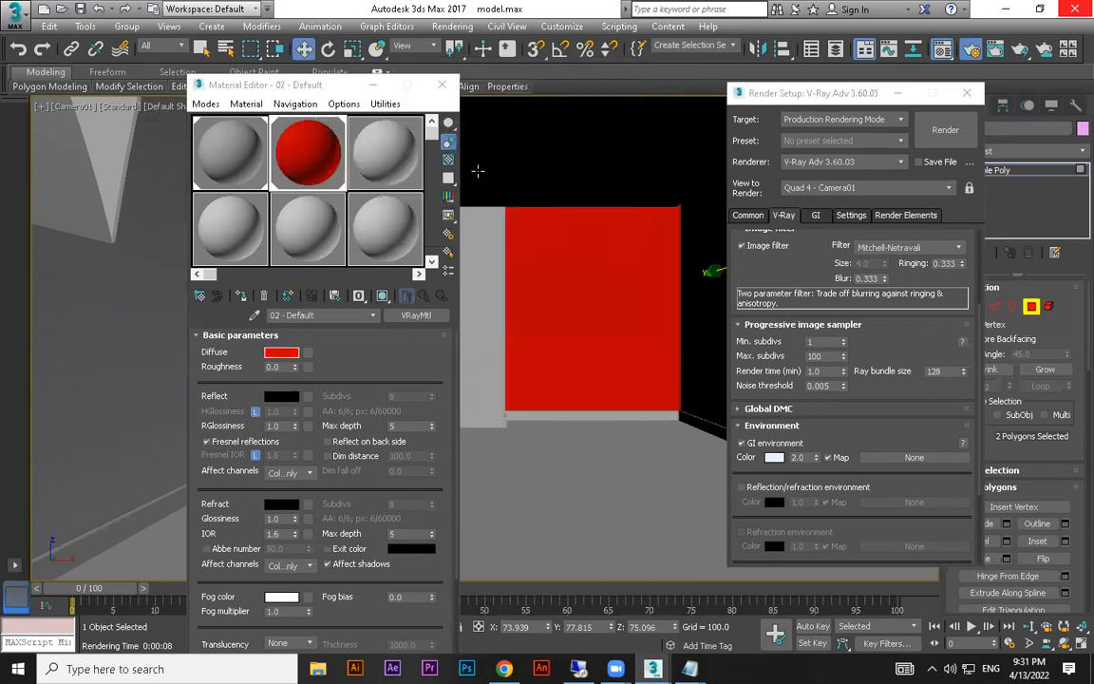
{"action": "left_click", "coordinate": [445, 85]}
{"action": "key", "text": "shift+q"}
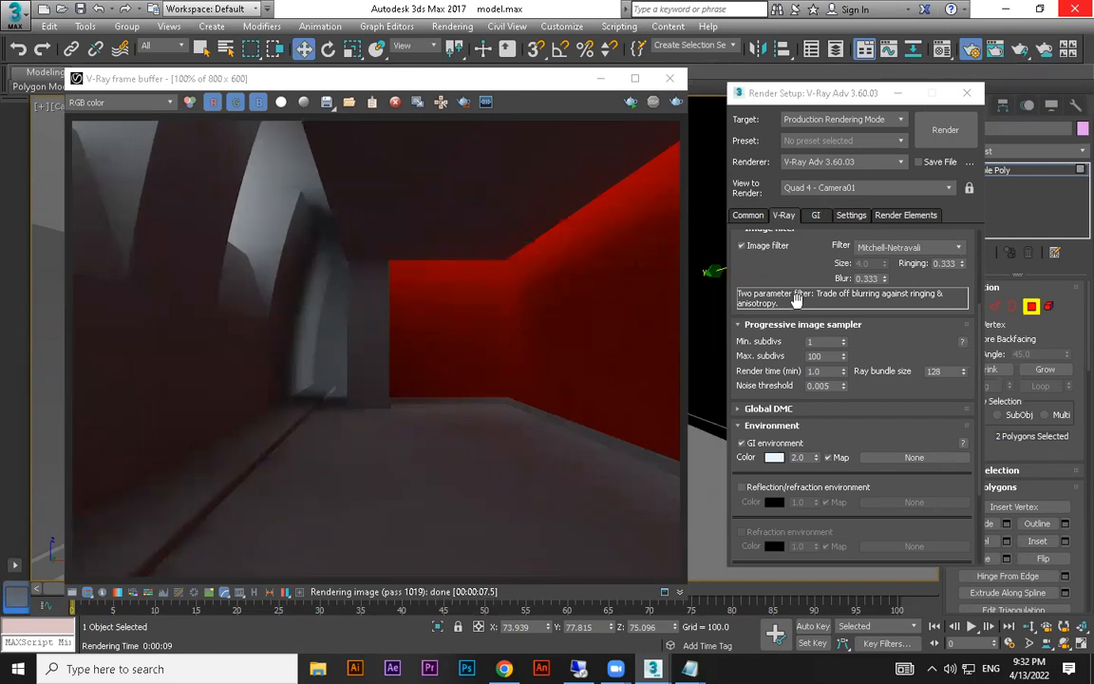
Bring the image sampler and Progressive image sampler settings into view in the render setup
{"action": "scroll", "coordinate": [805, 279], "scroll_direction": "up", "scroll_amount": 2}
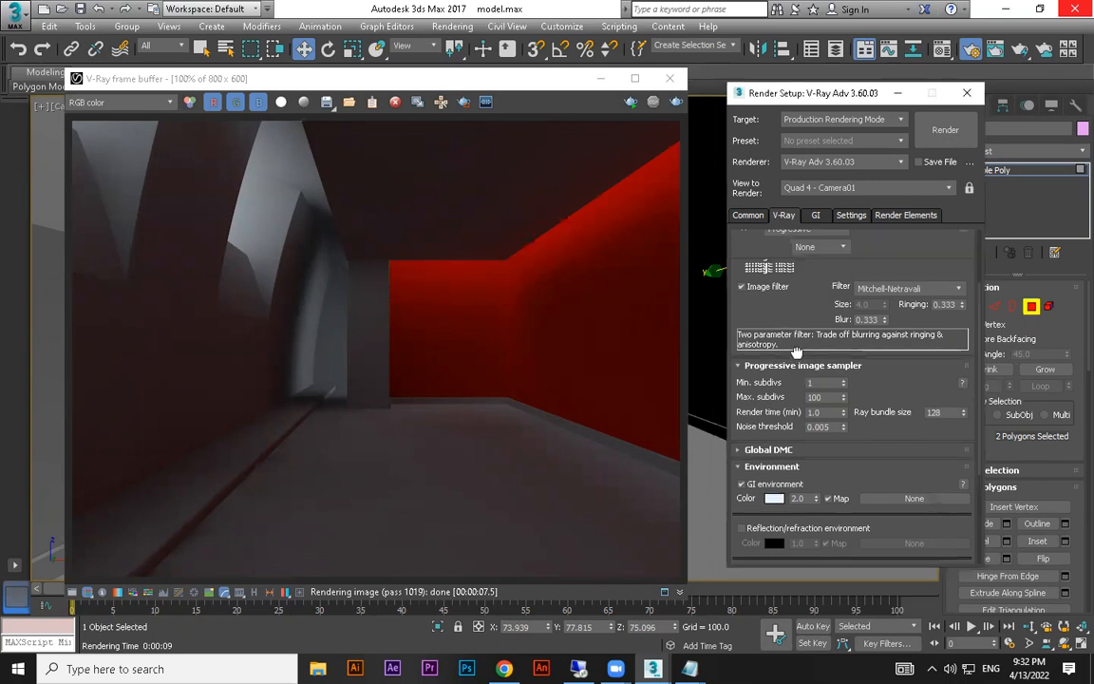
{"action": "scroll", "coordinate": [818, 446], "scroll_direction": "up", "scroll_amount": 2}
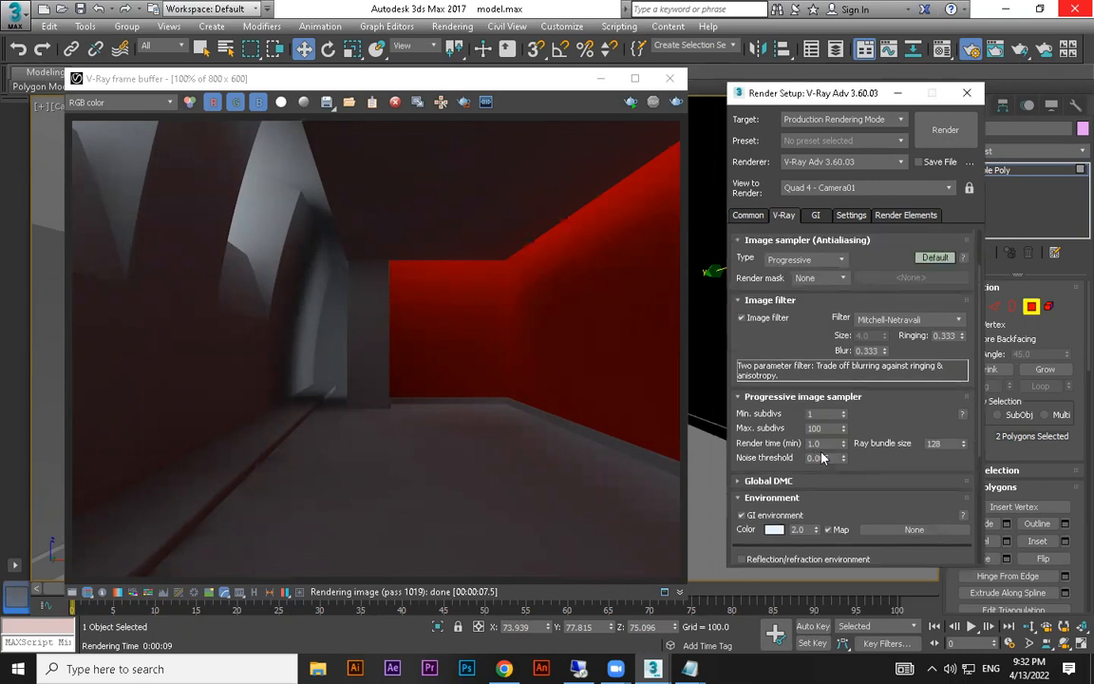